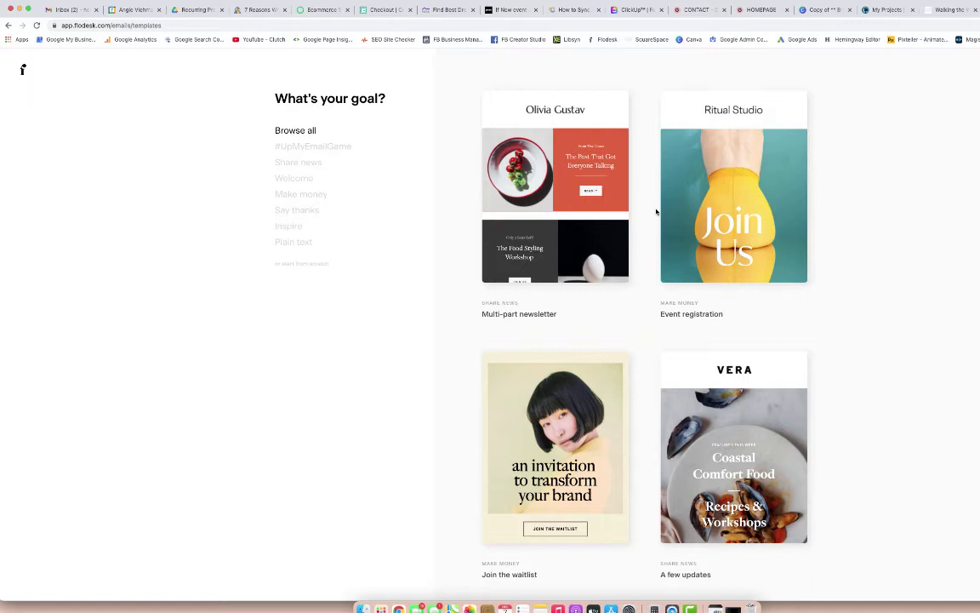
Browse the gallery of email templates covering all goals.
scroll(886, 390, "down", 5)
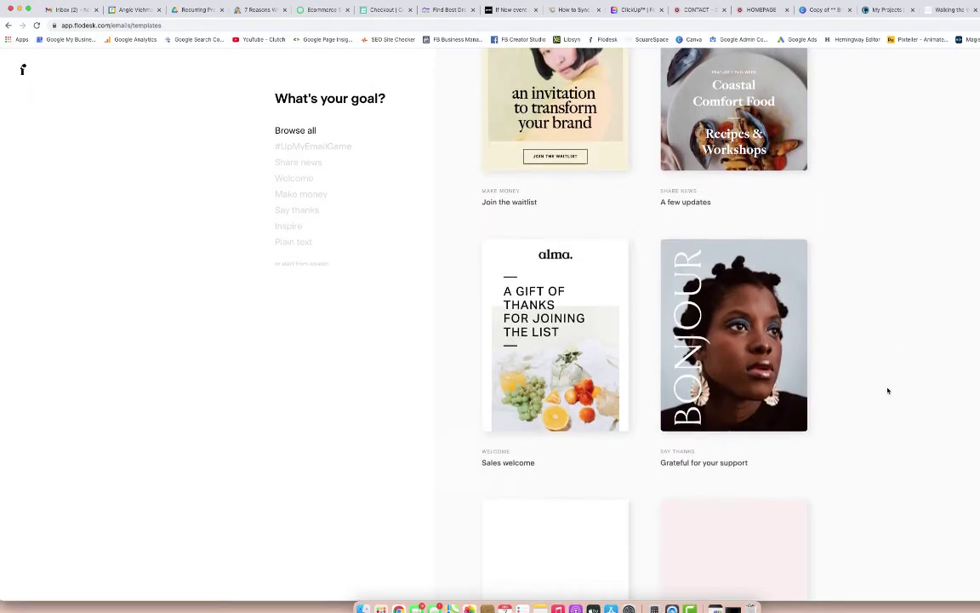
scroll(887, 391, "down", 6)
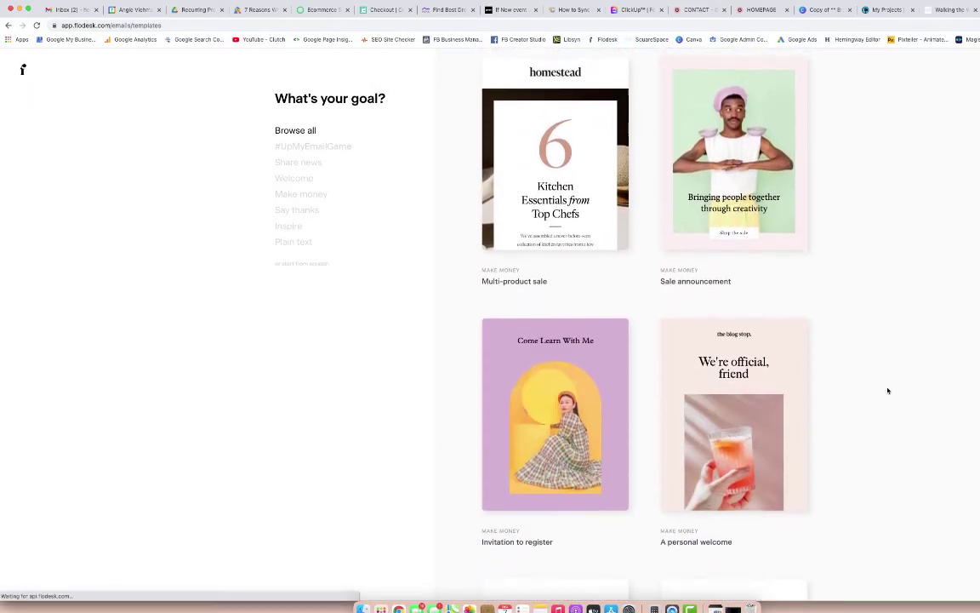
scroll(887, 391, "down", 1)
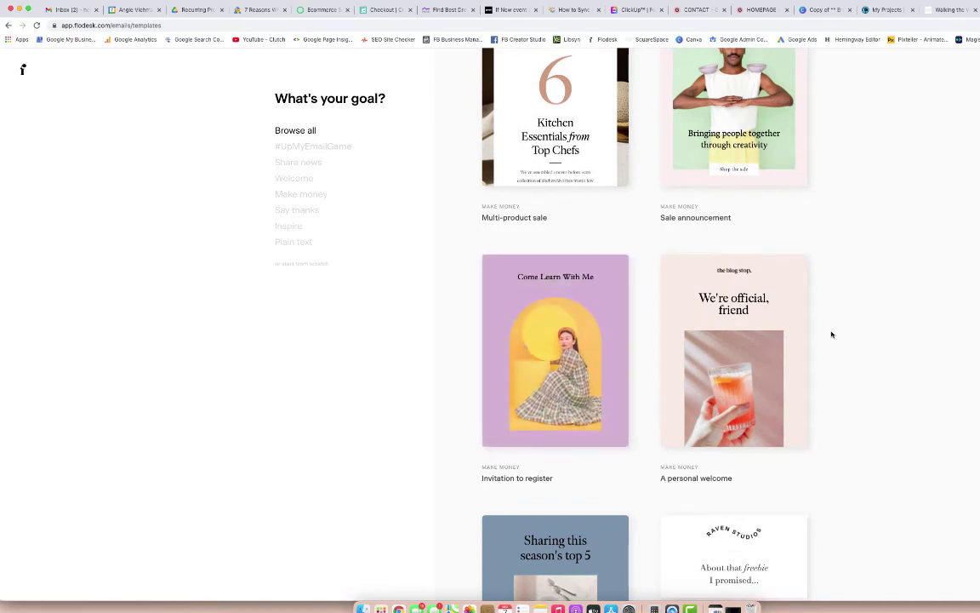
scroll(832, 335, "down", 5)
scroll(833, 334, "up", 2)
scroll(833, 334, "up", 12)
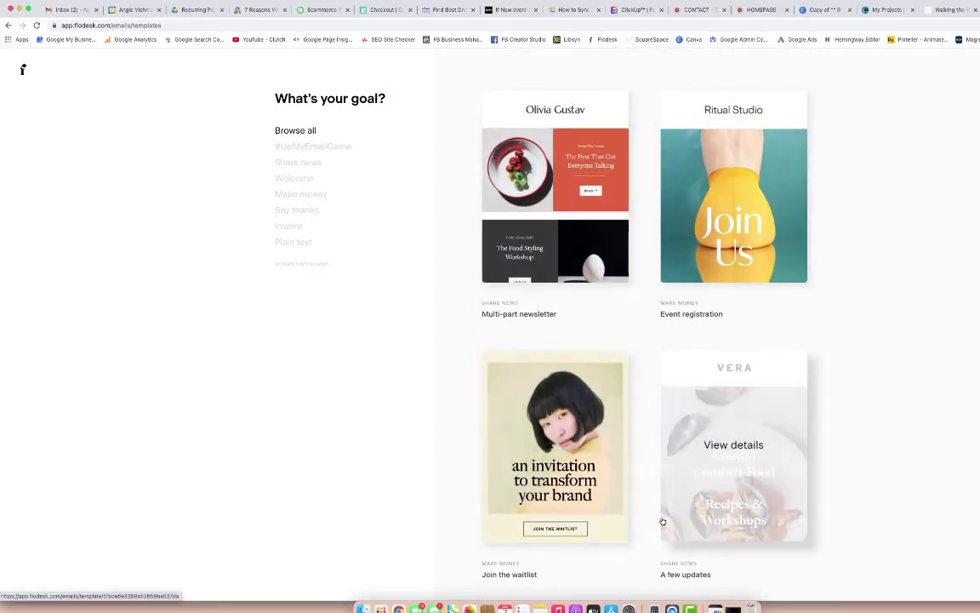
Leave the templates for the account settings and review the account details and the default sending address.
left_click(23, 69)
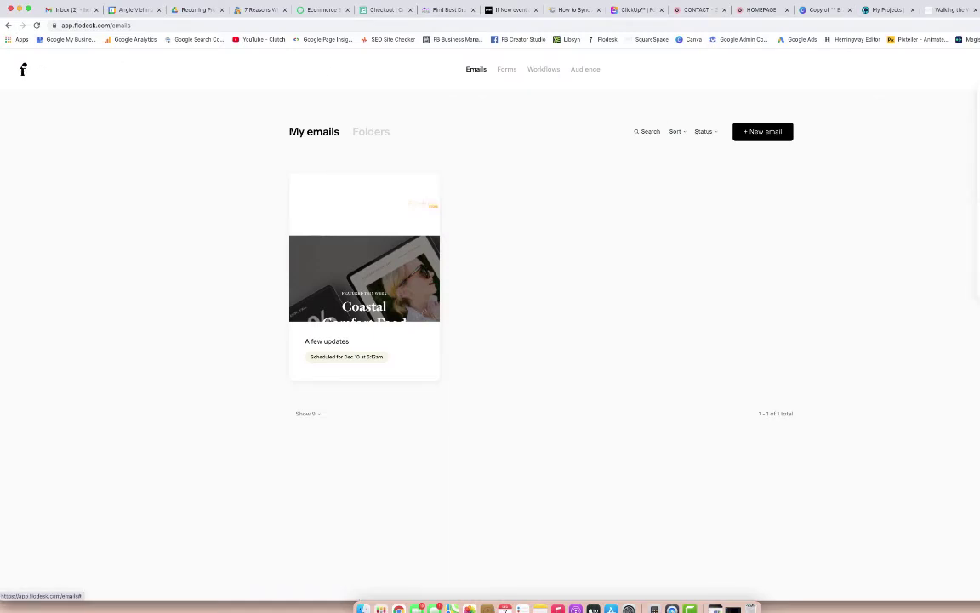
left_click(978, 110)
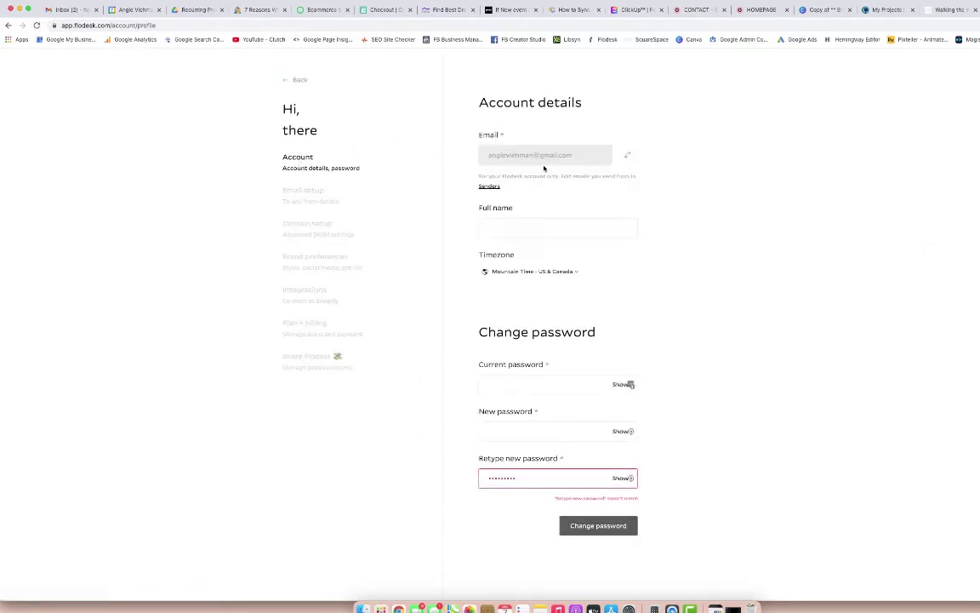
left_click(510, 223)
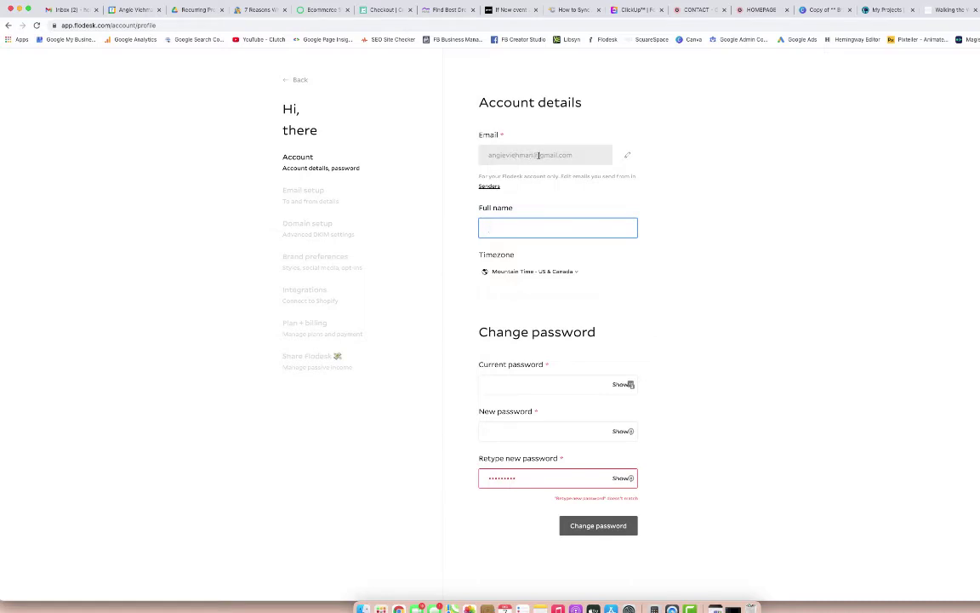
left_click(287, 195)
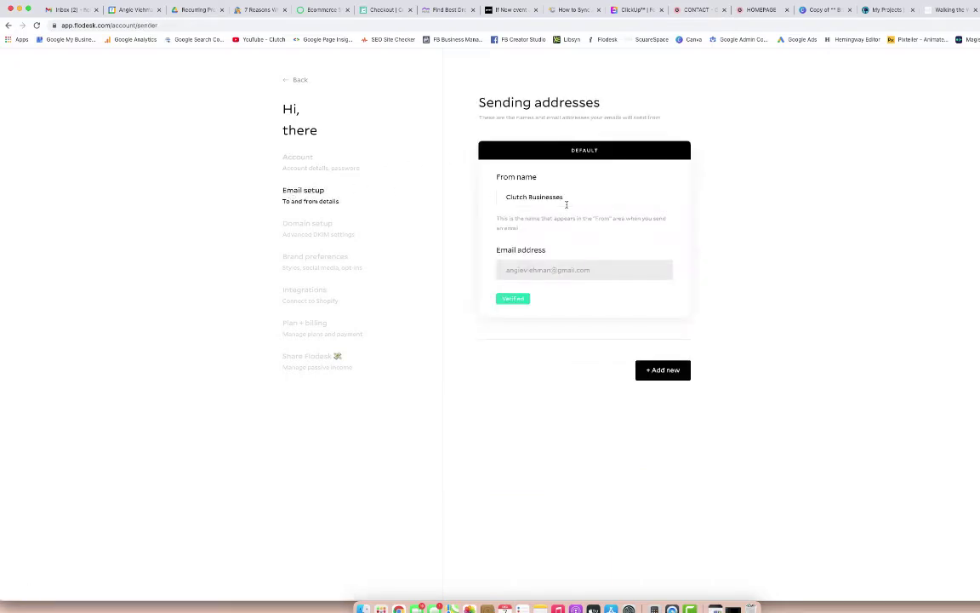
left_click(576, 198)
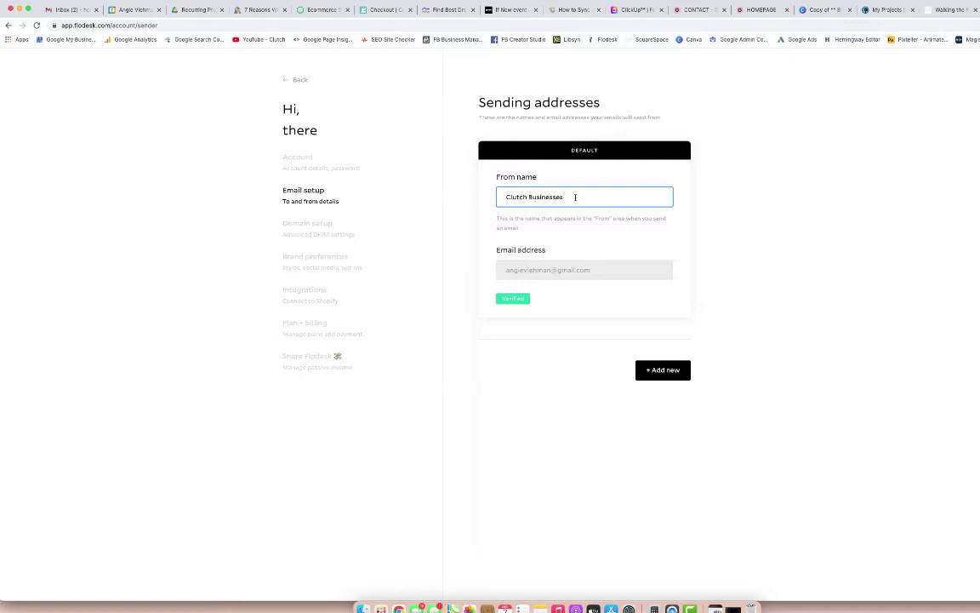
Try to authenticate the gmail.com domain in the domain setup.
left_click(296, 226)
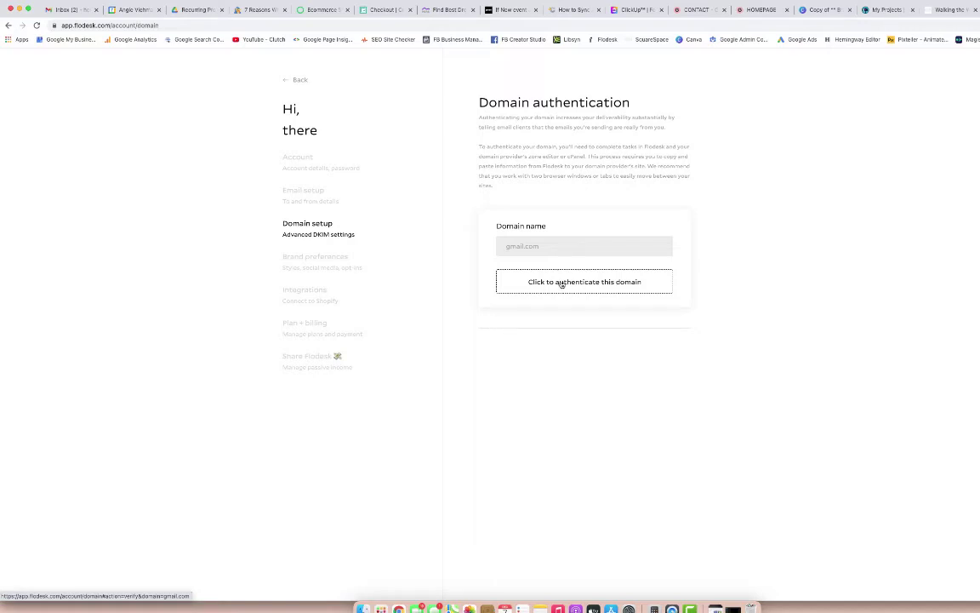
left_click(561, 284)
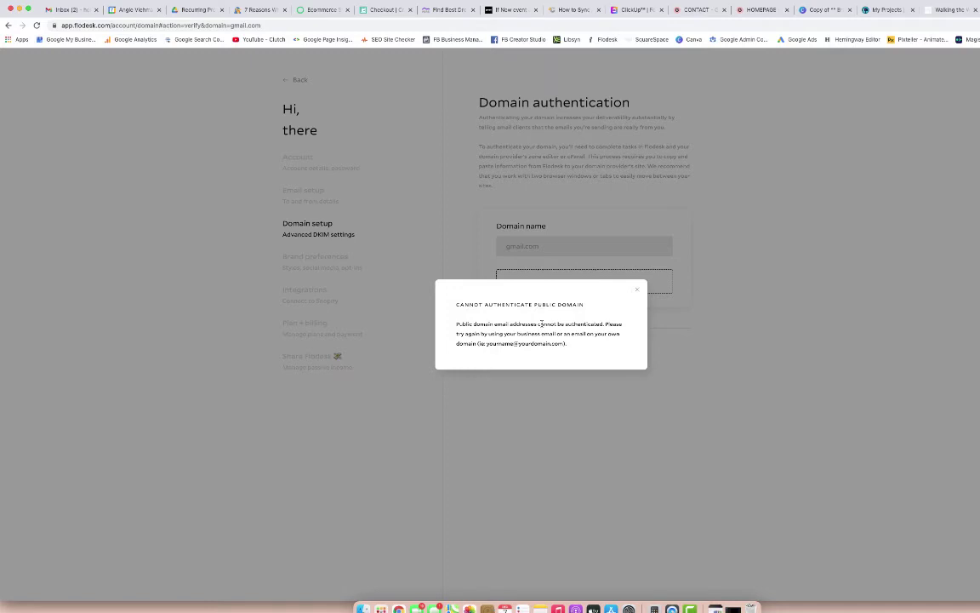
left_click(636, 290)
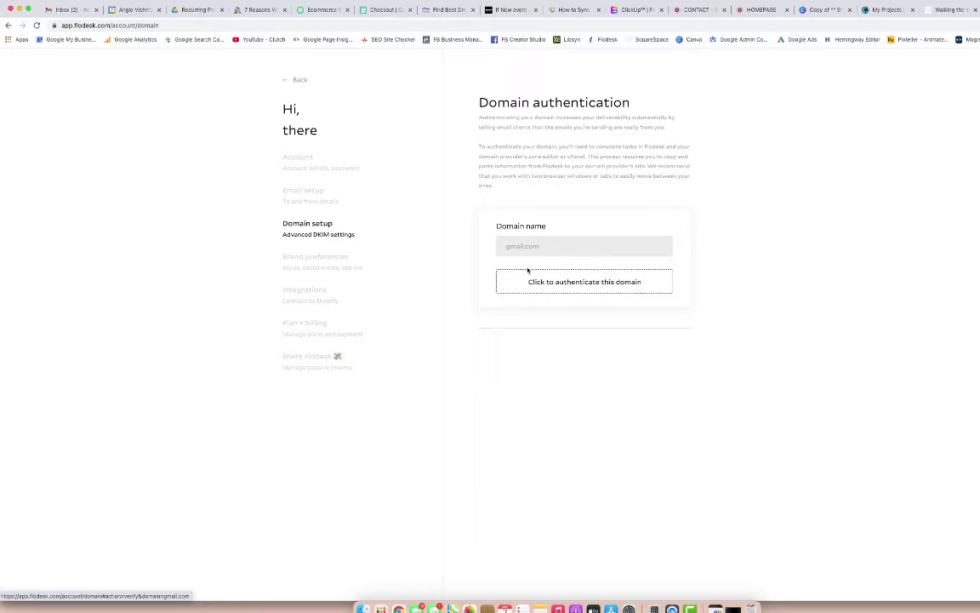
Open the brand preferences and review the logo, company name, website, company address and social media links.
left_click(323, 263)
mouse_move(601, 192)
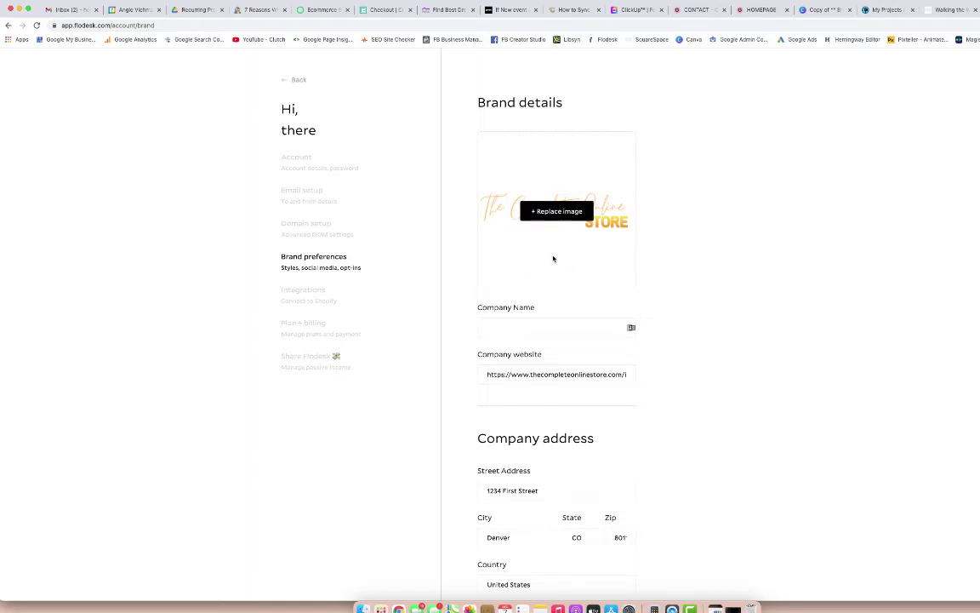
left_click(485, 328)
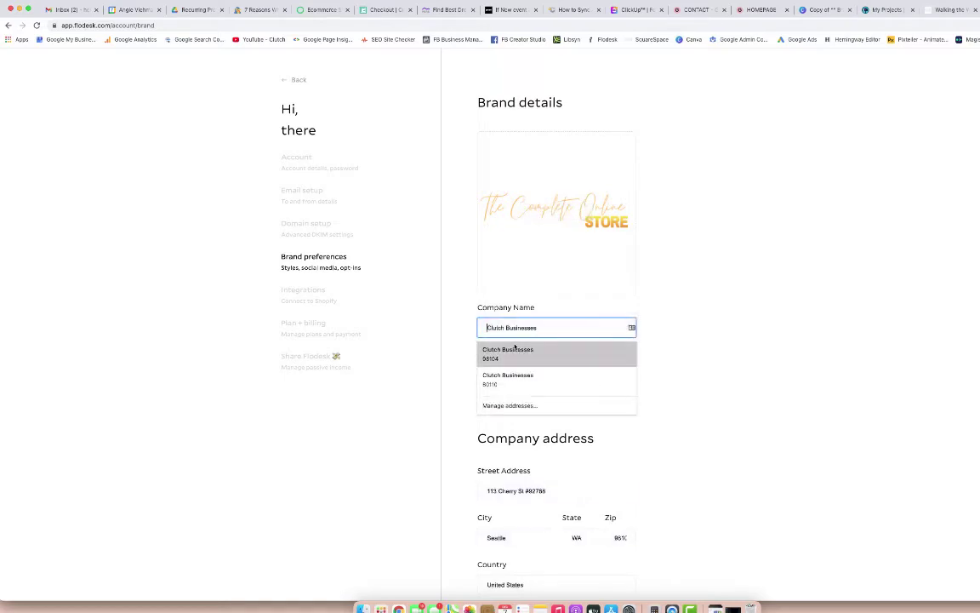
left_click(807, 372)
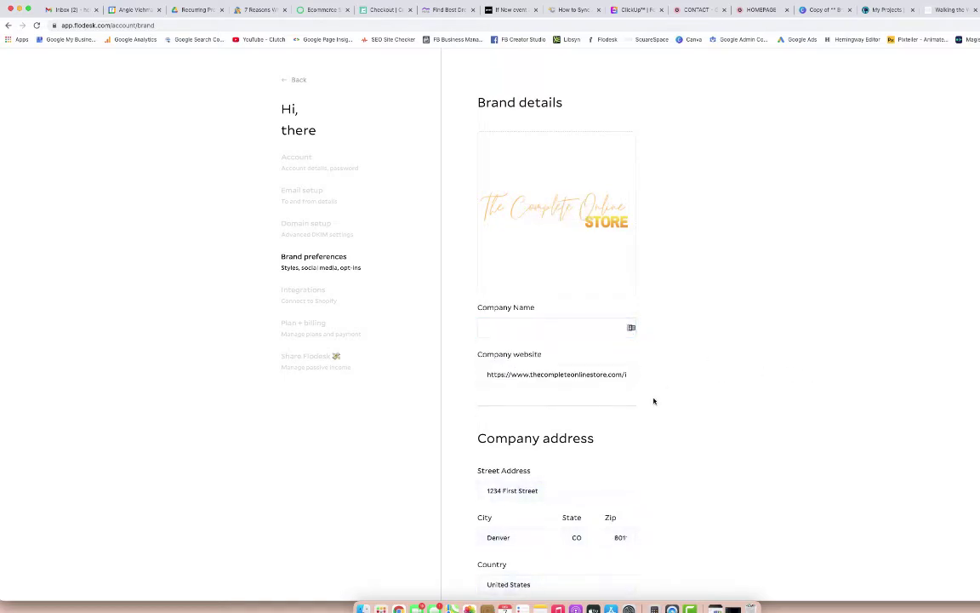
scroll(648, 370, "down", 5)
scroll(617, 226, "up", 1)
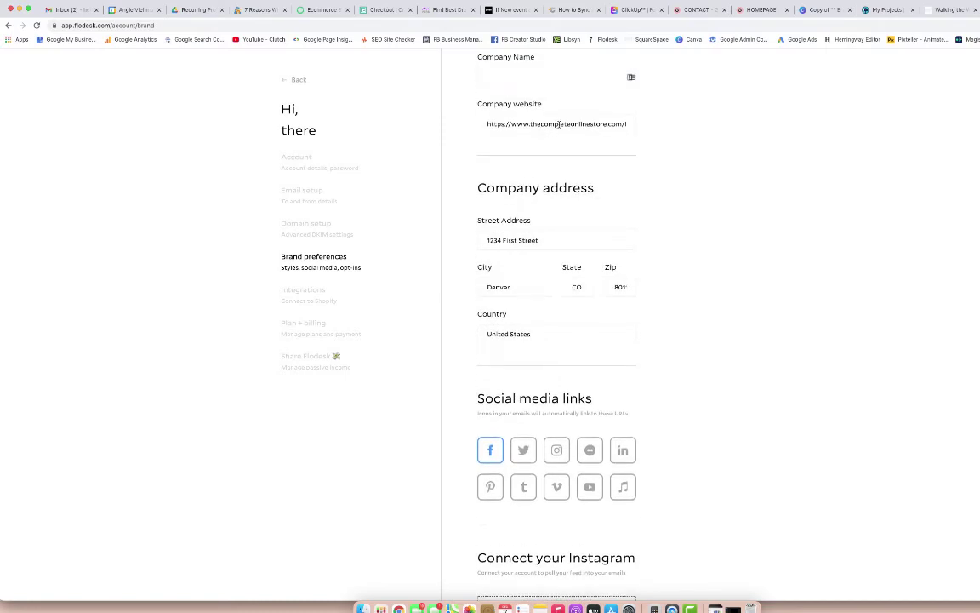
scroll(622, 257, "down", 2)
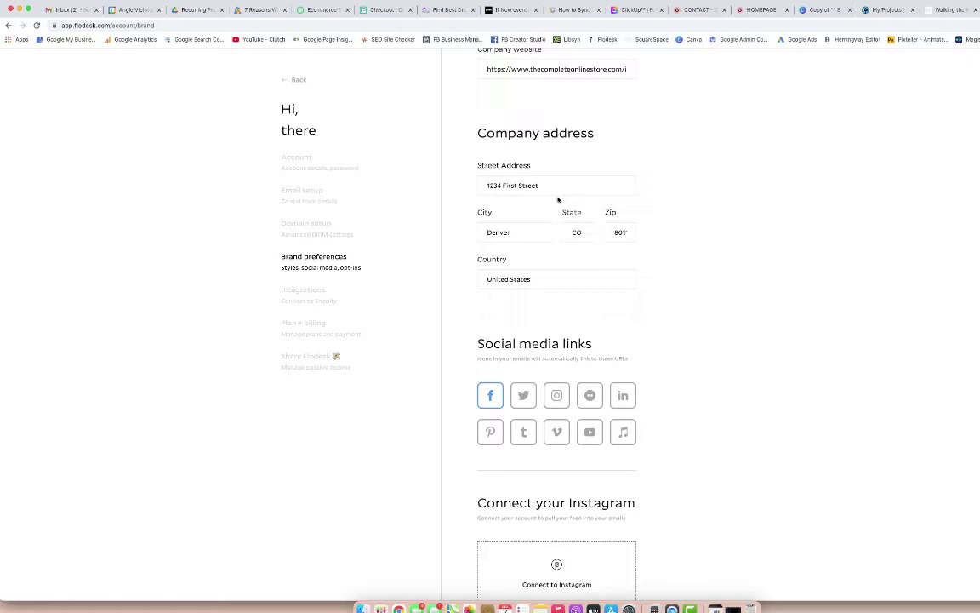
scroll(630, 296, "down", 8)
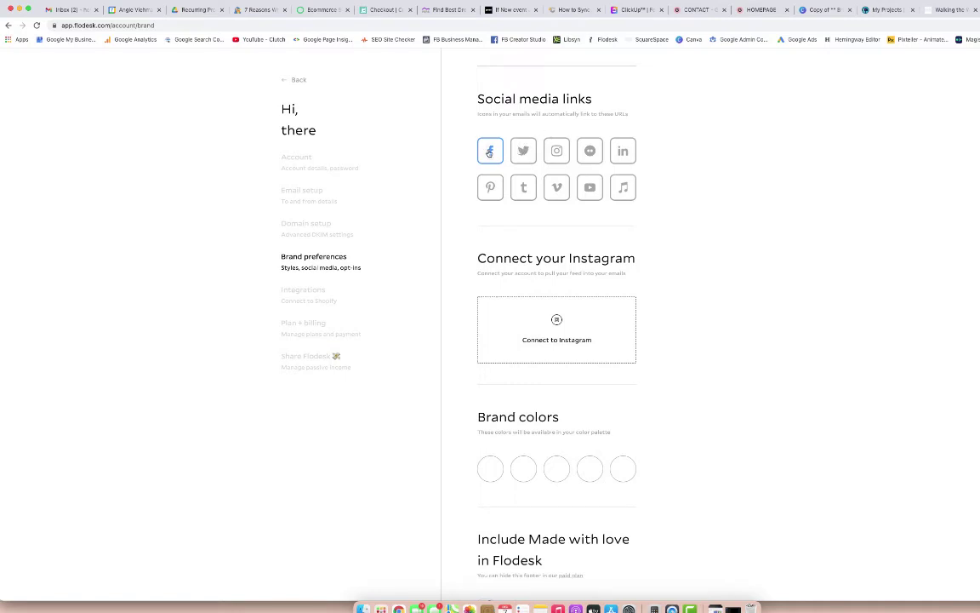
left_click(556, 150)
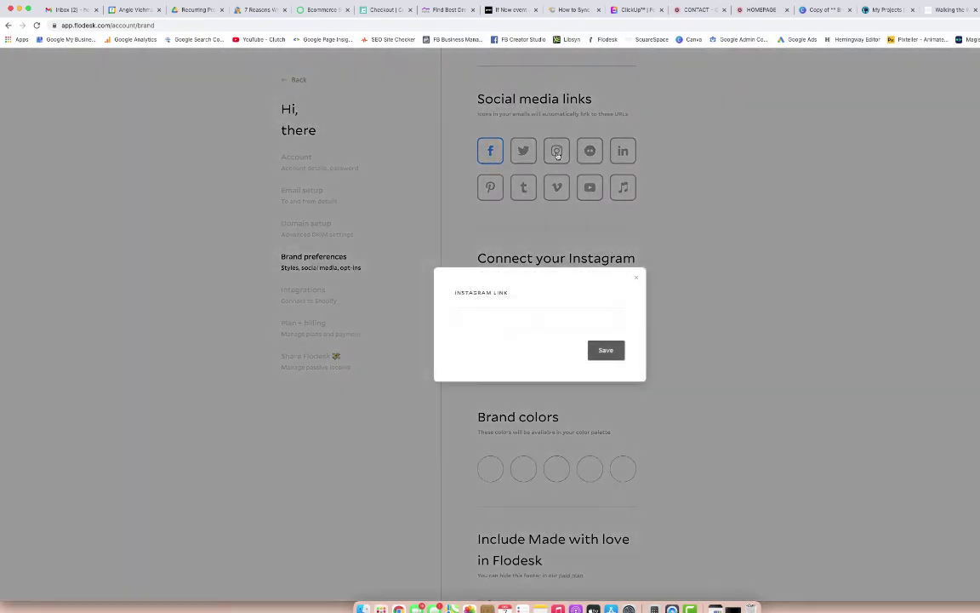
left_click(479, 326)
type("www.insta")
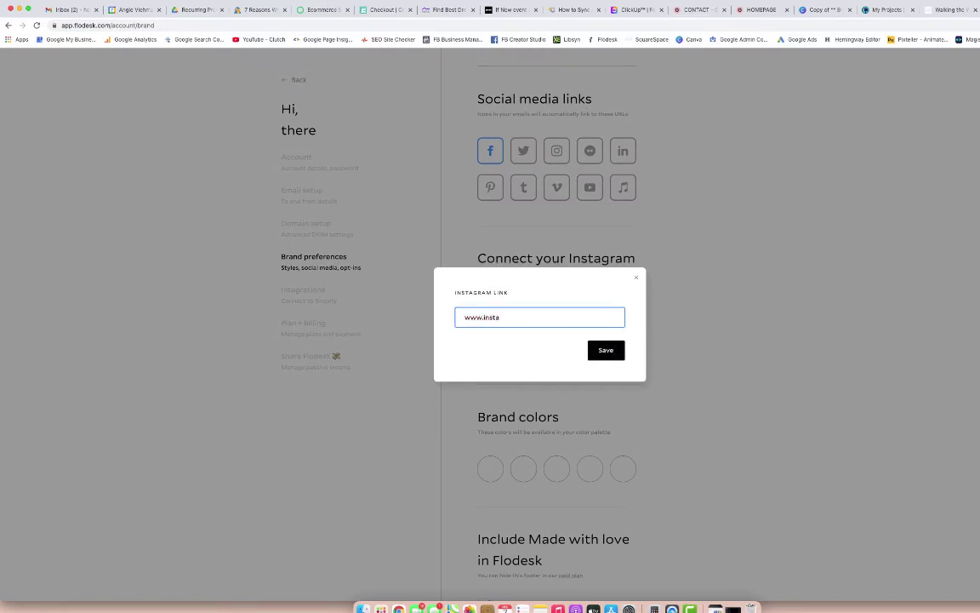
type("gram.com/clutchbusinesses")
left_click(609, 350)
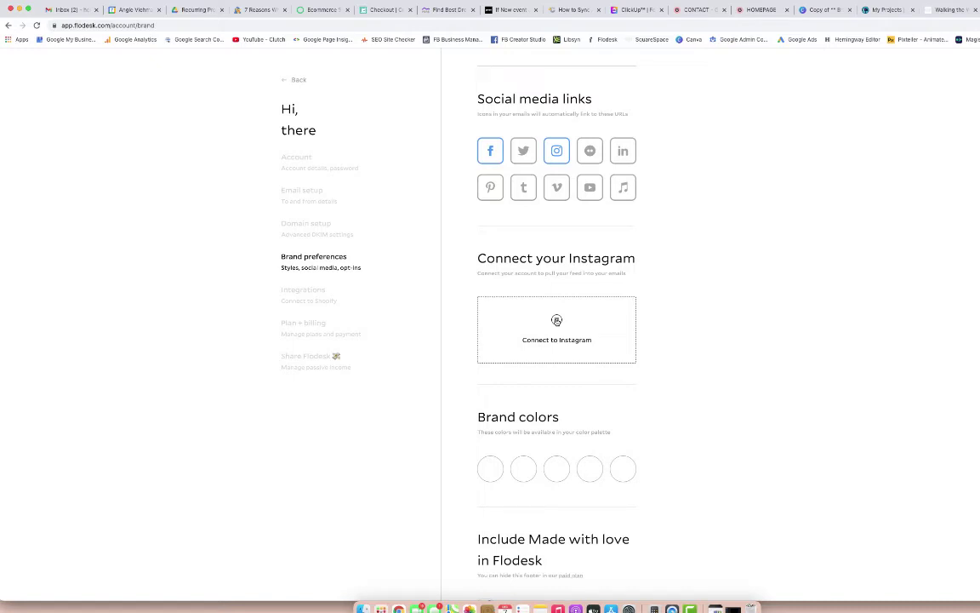
Start connecting the Instagram account to the brand preferences, and dismiss the authorization request.
left_click(557, 320)
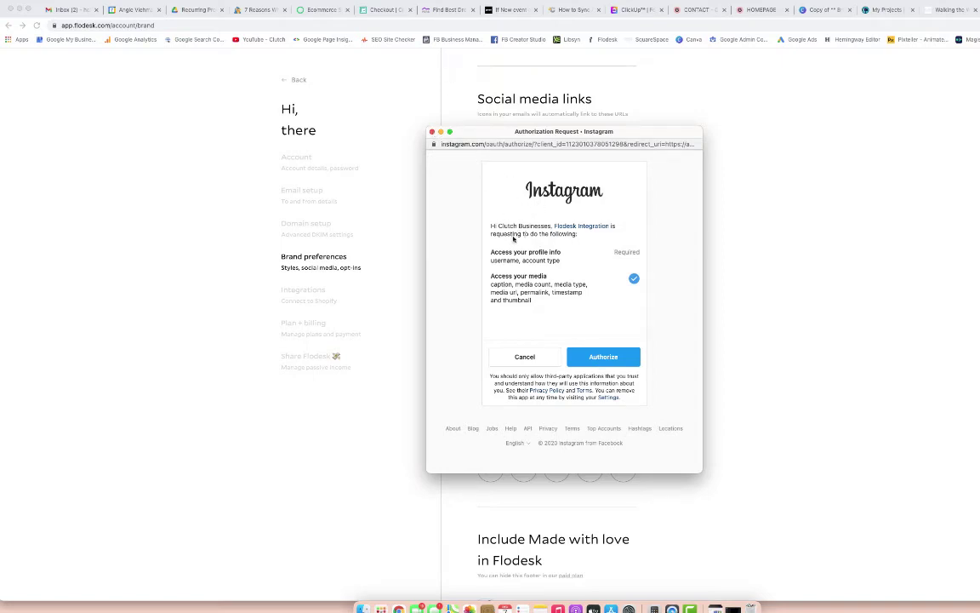
left_click(432, 132)
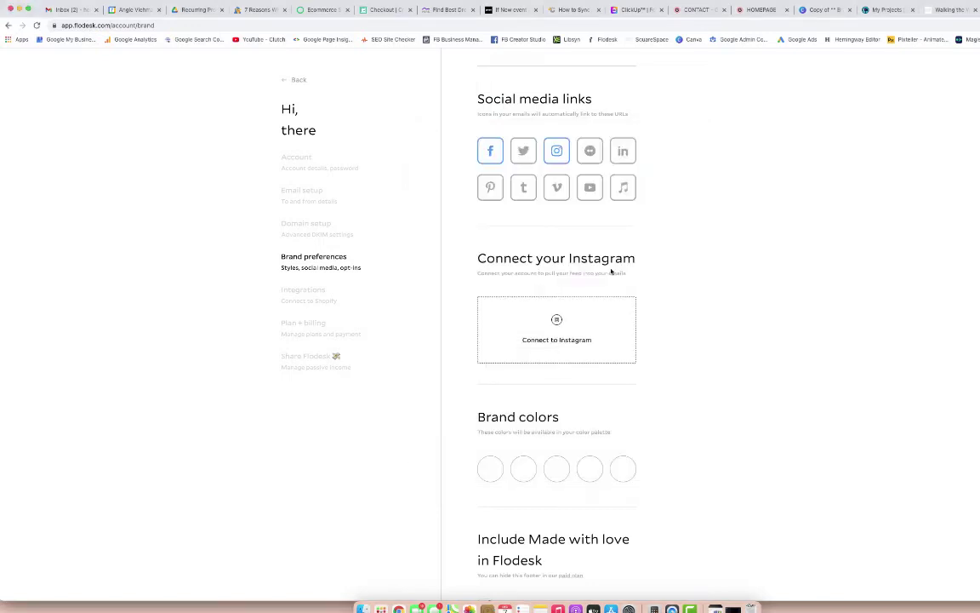
Try to turn off the "Made with love in Flodesk" footer and dismiss the paid plan offer.
scroll(680, 358, "down", 5)
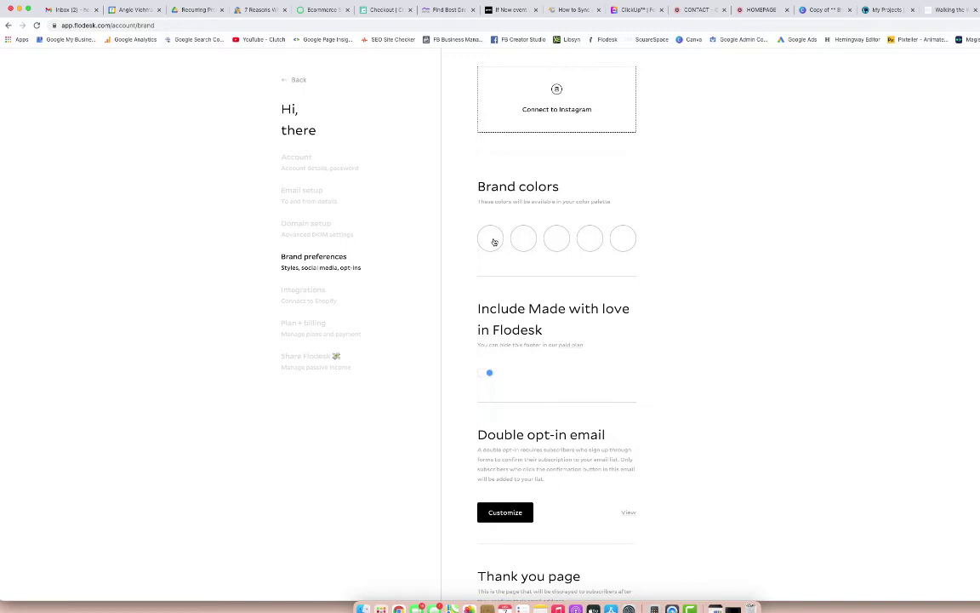
scroll(513, 332, "down", 2)
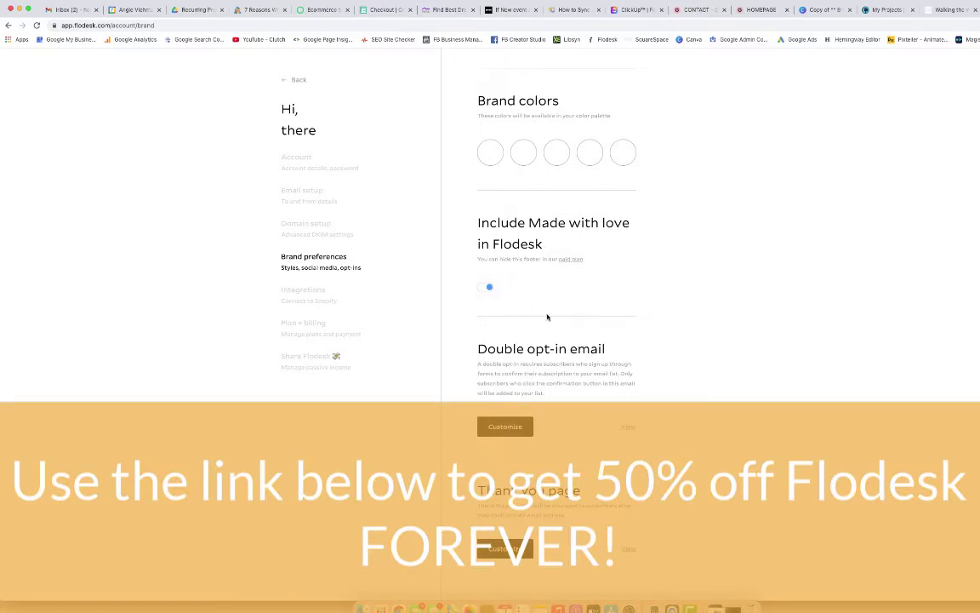
left_click(482, 290)
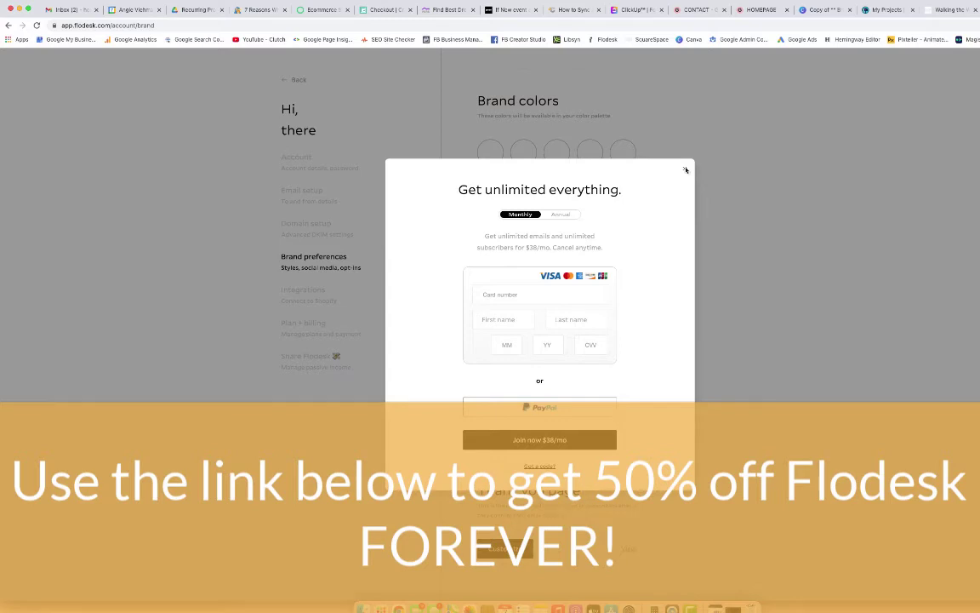
left_click(686, 170)
View the double opt-in email in its editor and return to the brand preferences.
scroll(684, 374, "down", 1)
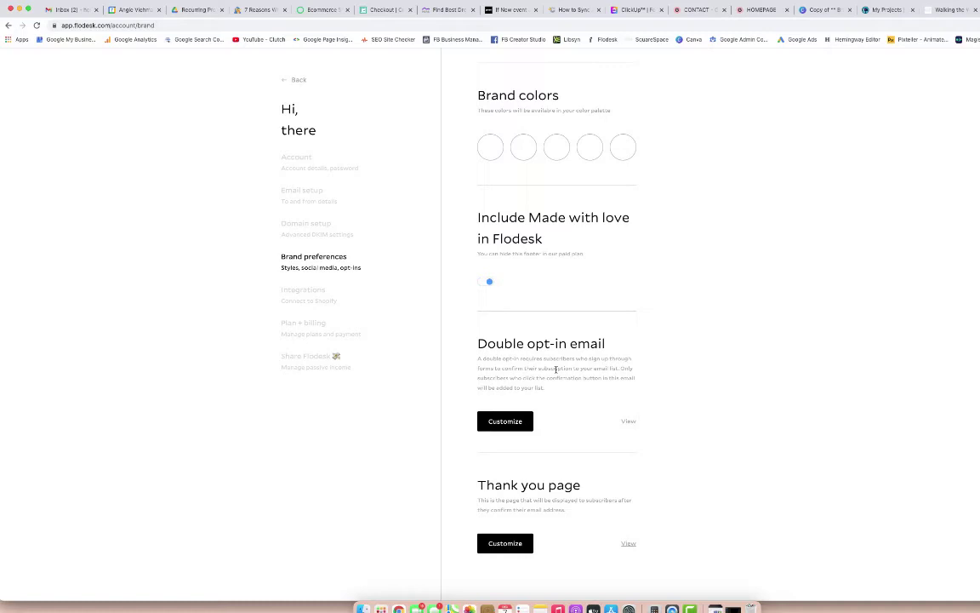
left_click(512, 422)
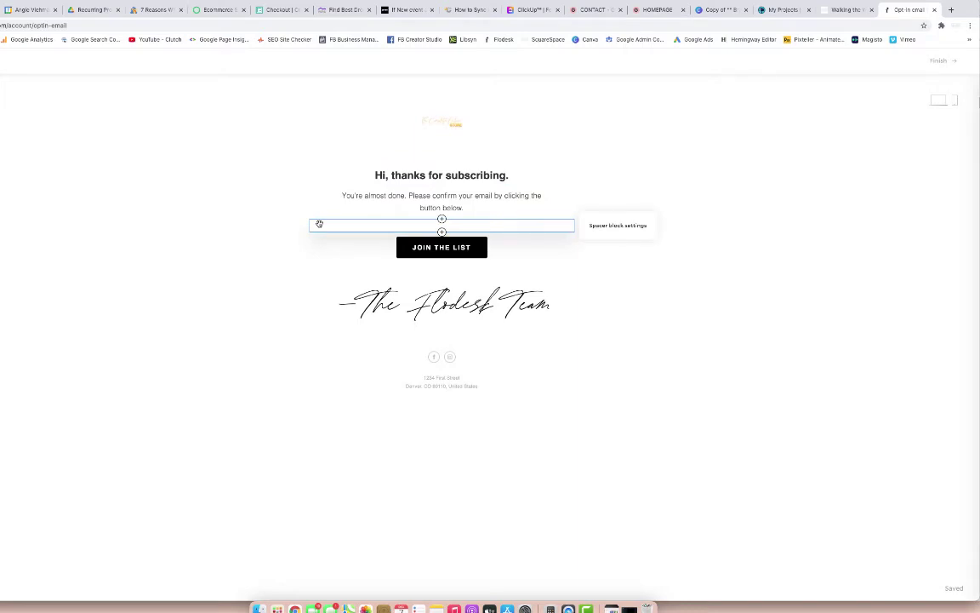
left_click(2, 25)
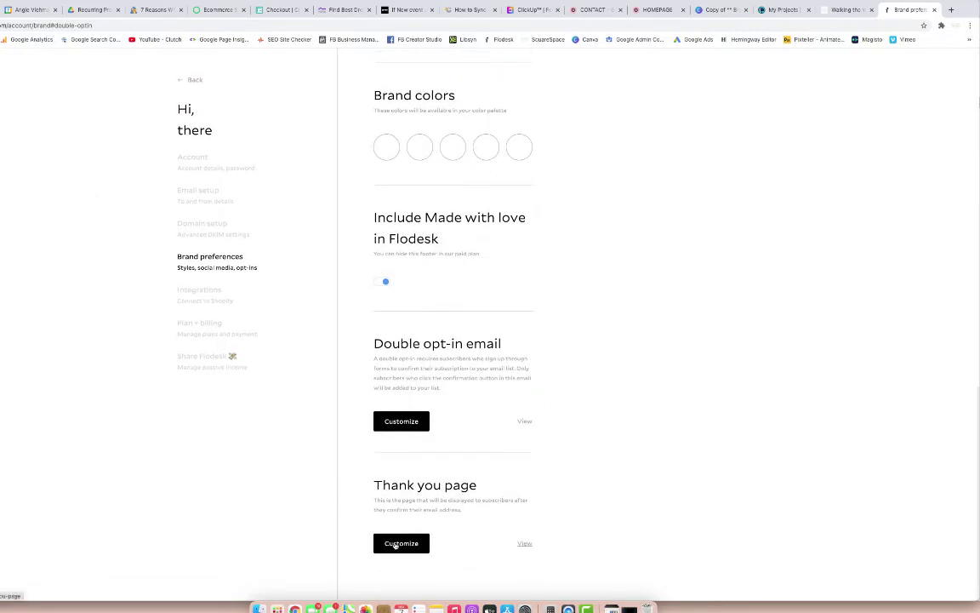
Open the thank you page for customization and replace its header text with "Thank you!".
left_click(395, 544)
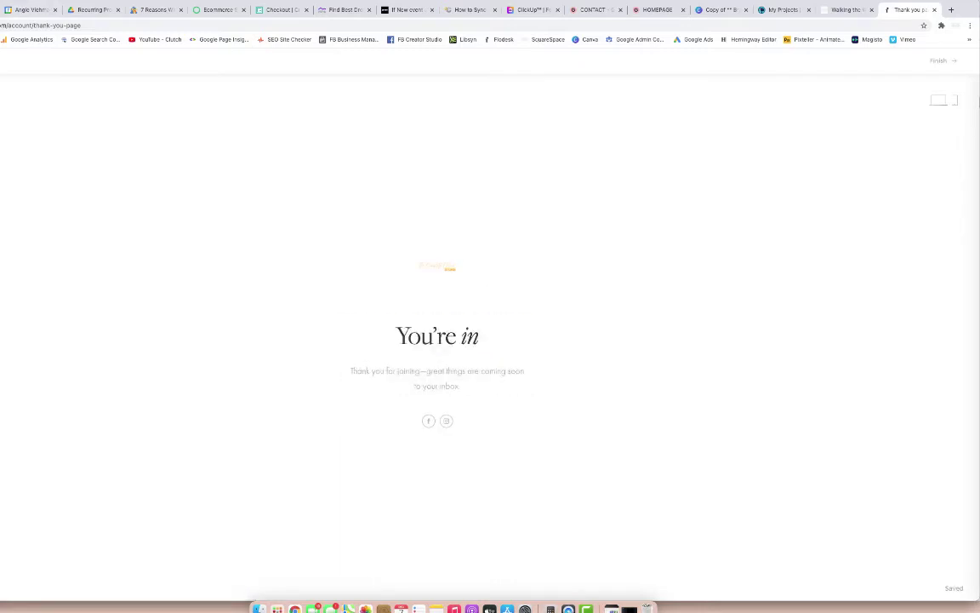
left_click(417, 339)
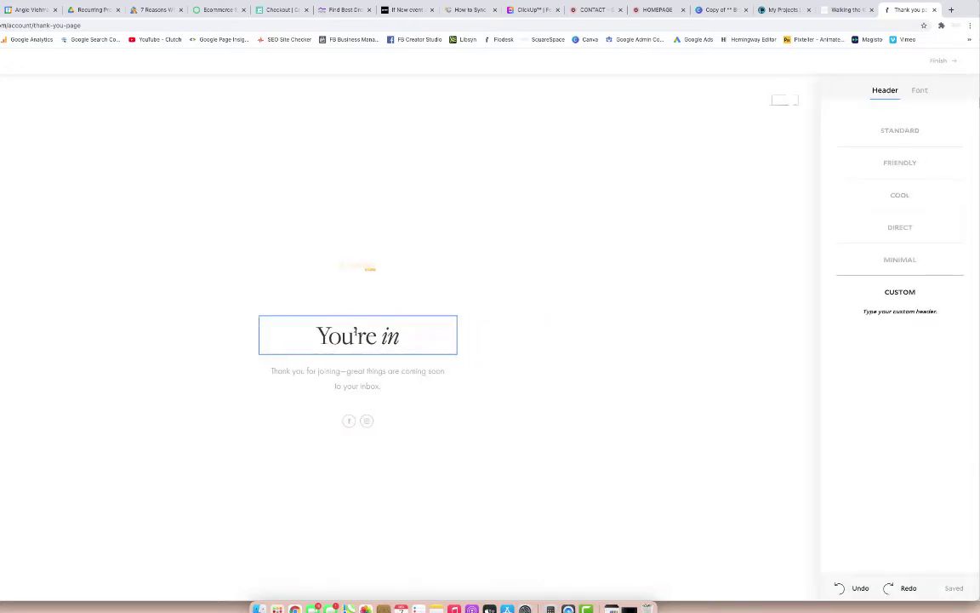
triple_click(356, 334)
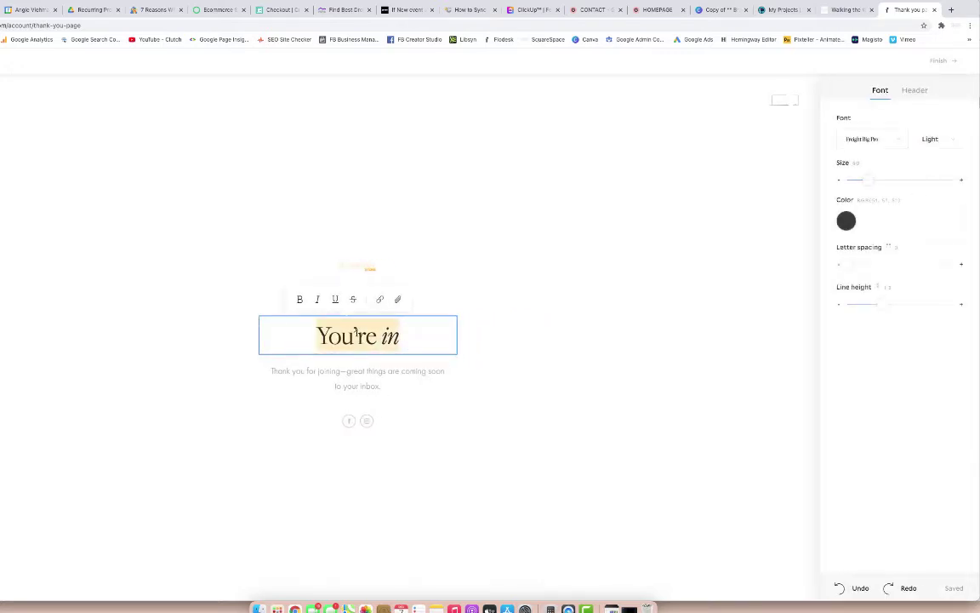
type("Thank you!")
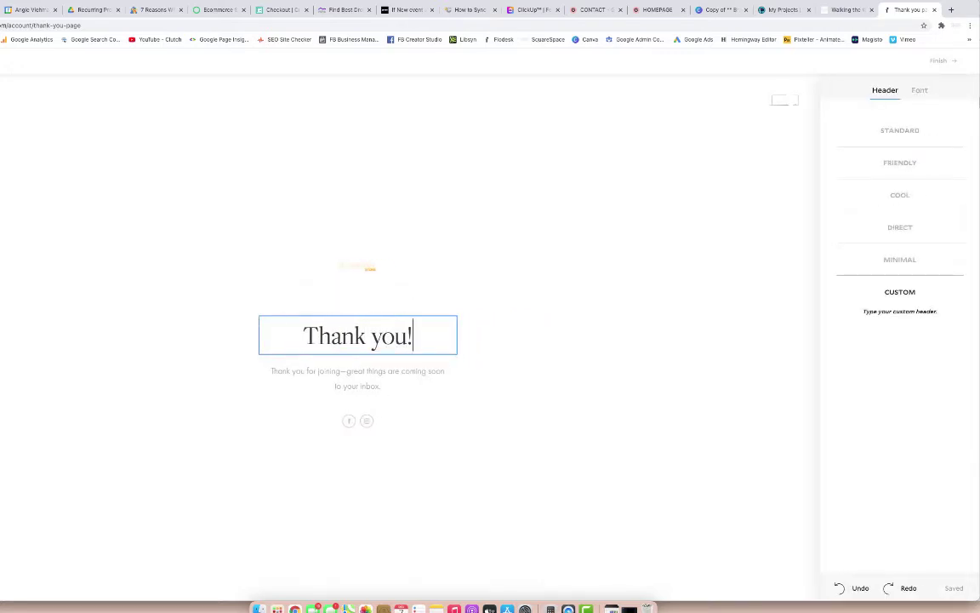
left_click(349, 377)
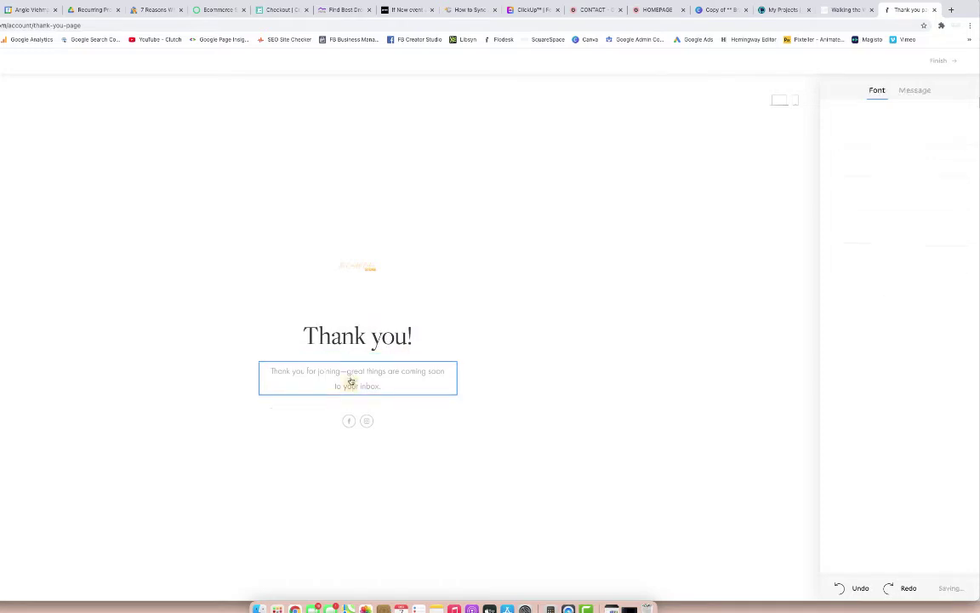
left_click(387, 338)
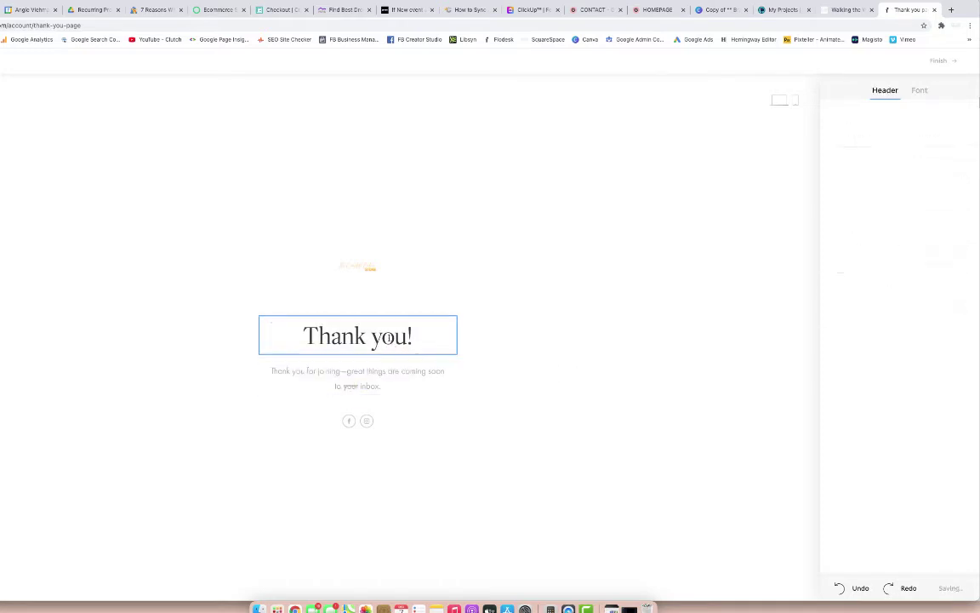
View the font settings of the thank you page's header and return to the brand preferences.
left_click(919, 95)
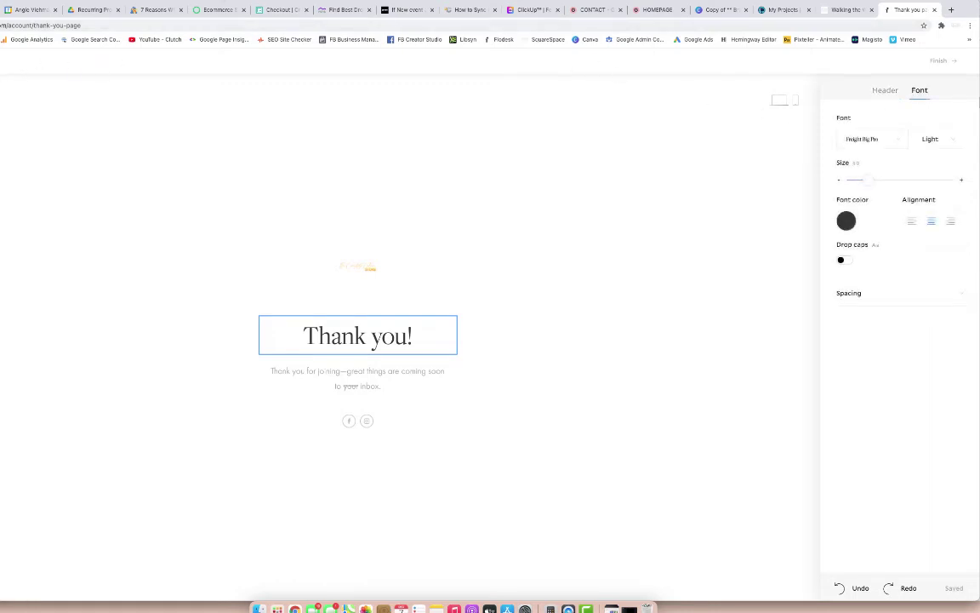
left_click(2, 61)
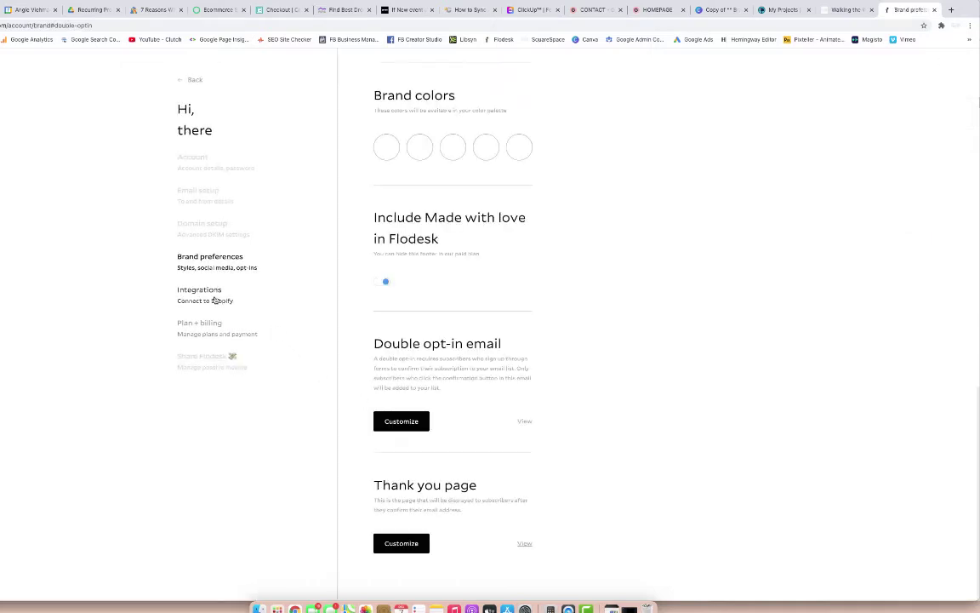
View the Shopify integration's shop URL form, dismiss it, and return to the emails overview.
left_click(212, 299)
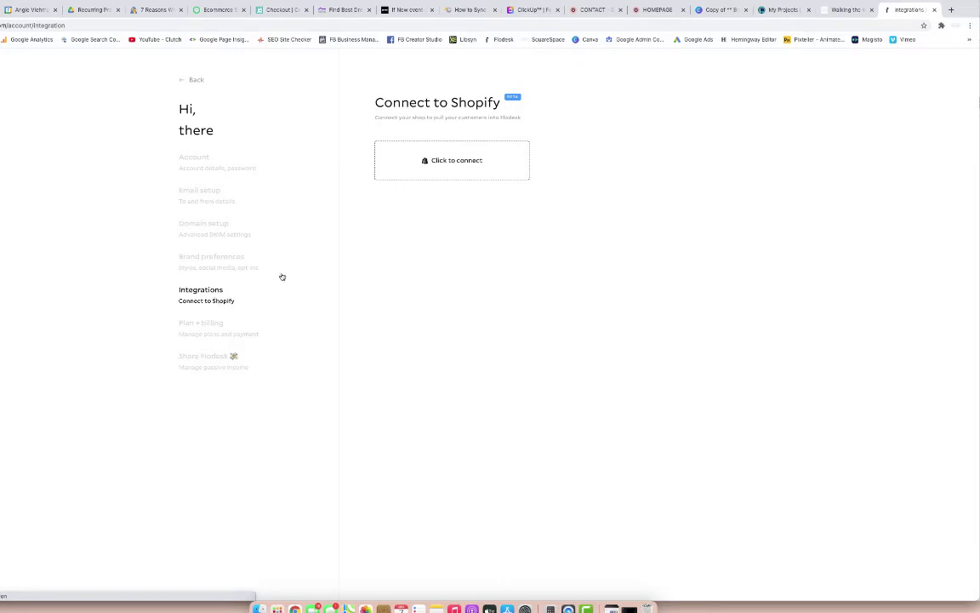
left_click(449, 164)
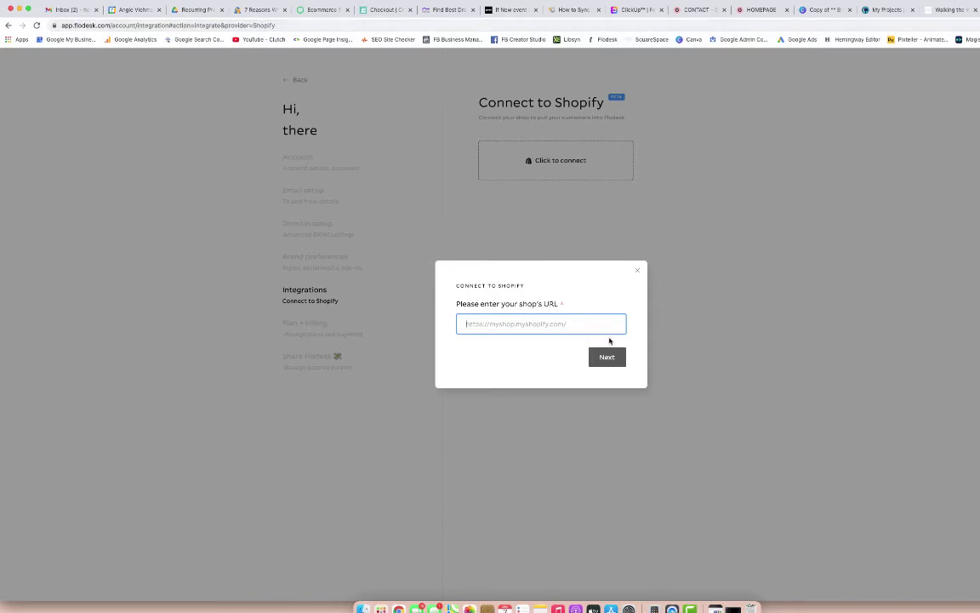
left_click(637, 271)
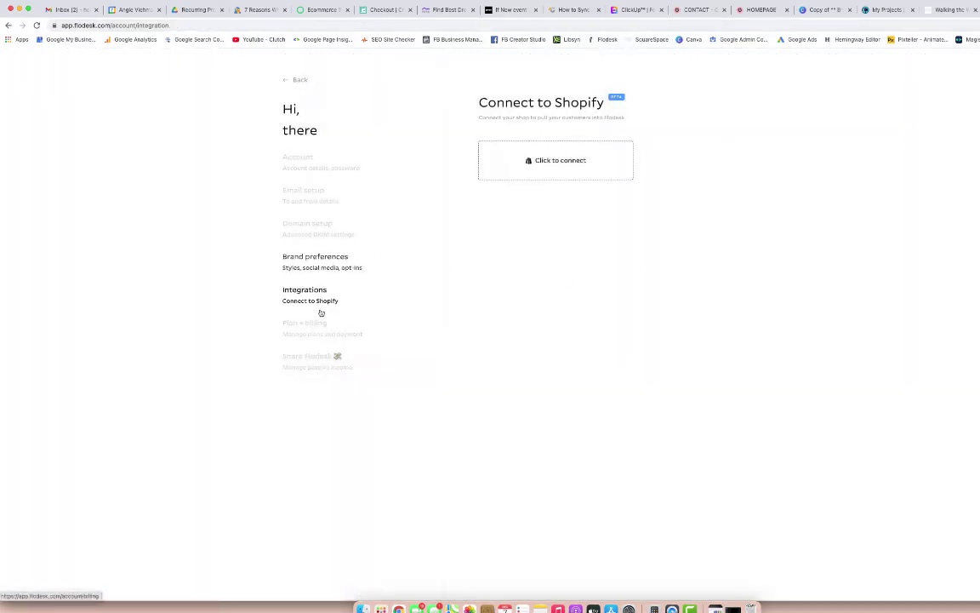
left_click(296, 81)
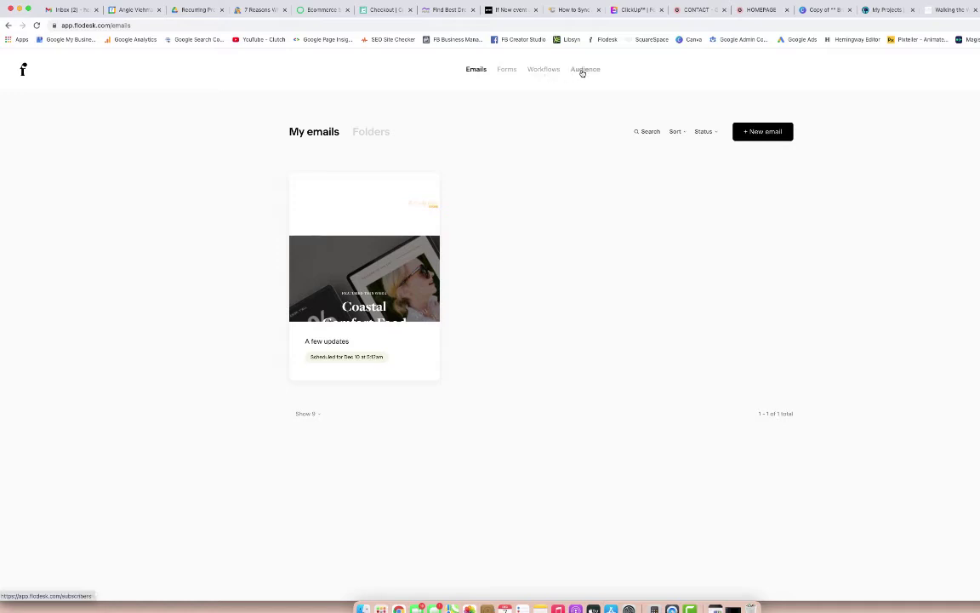
Start a new email and browse all templates, including the "Share news" category.
left_click(761, 134)
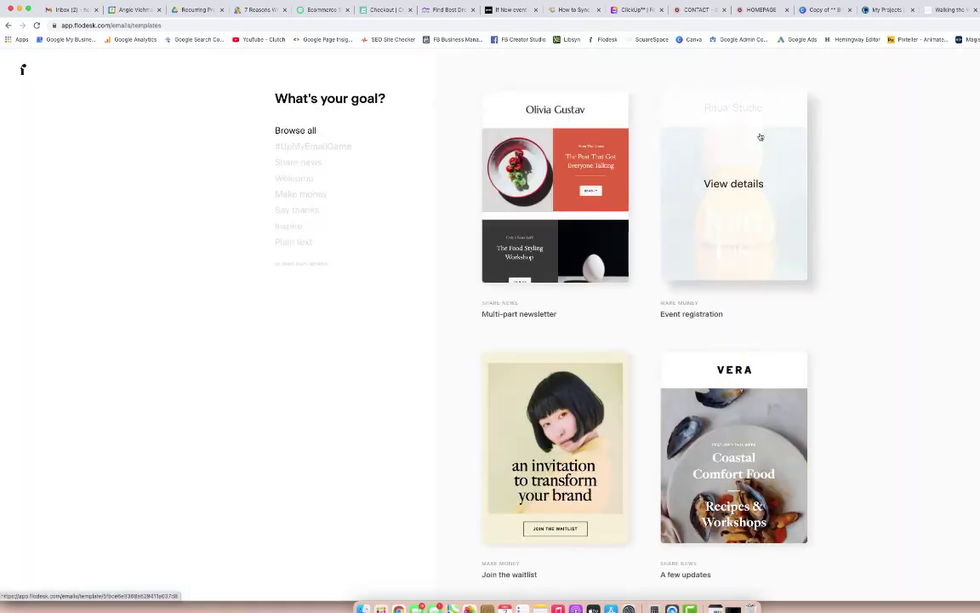
scroll(834, 479, "down", 5)
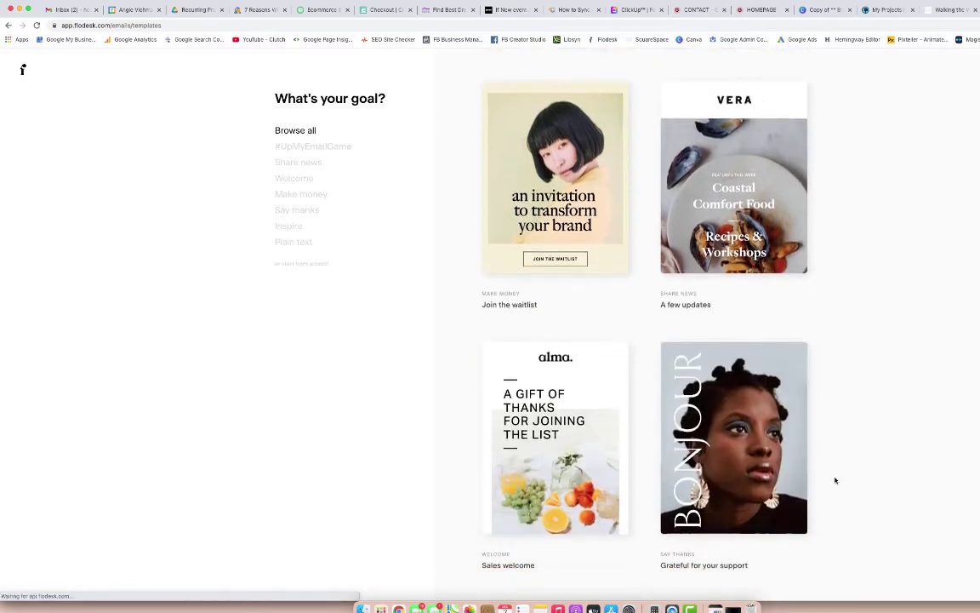
scroll(834, 479, "down", 6)
scroll(834, 479, "up", 8)
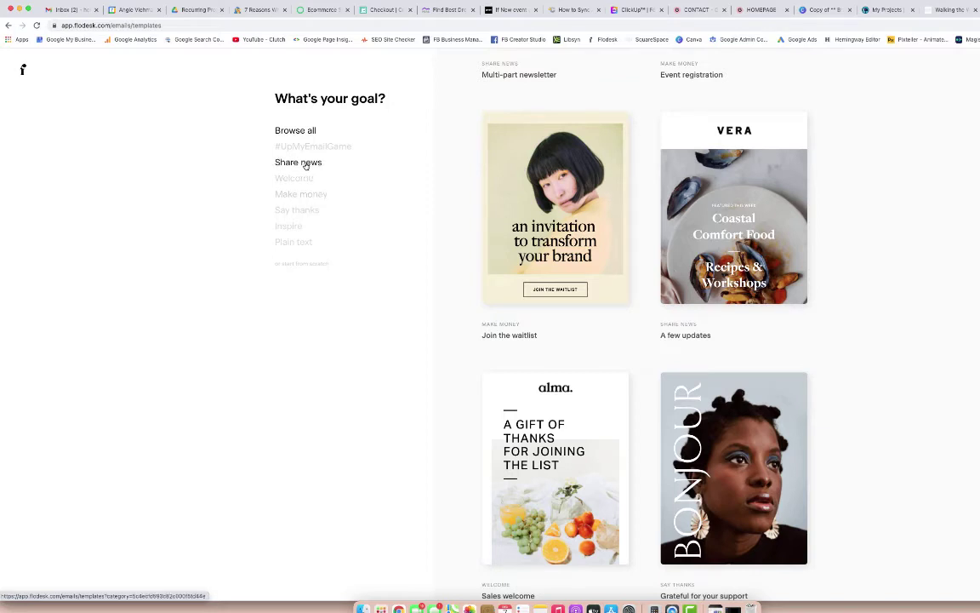
left_click(302, 163)
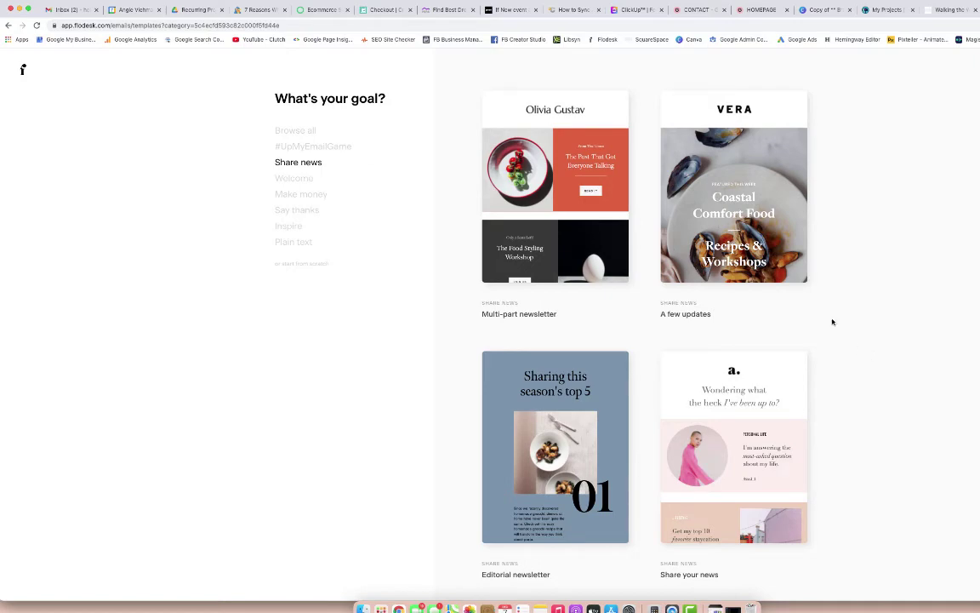
scroll(811, 493, "down", 5)
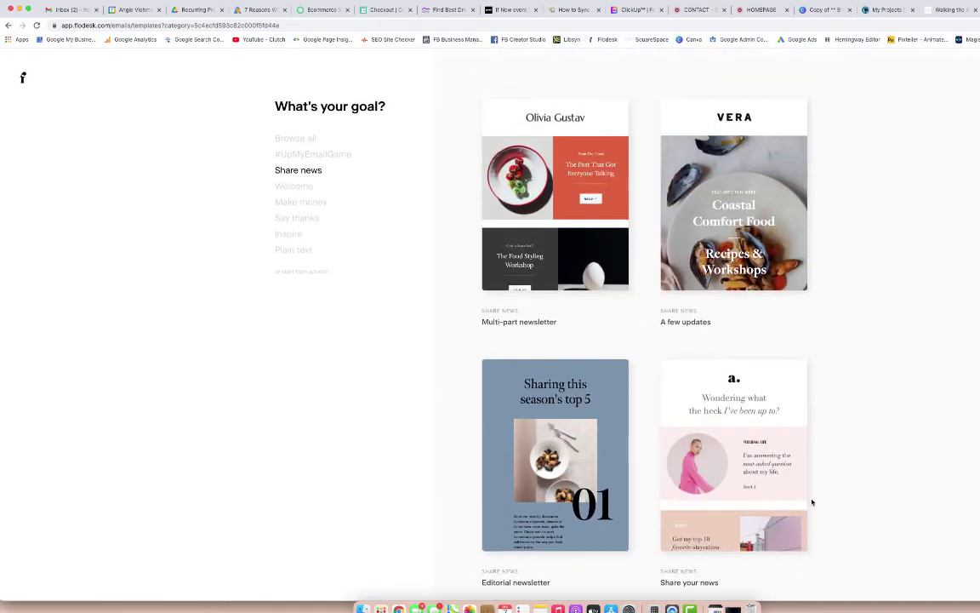
scroll(811, 502, "down", 10)
scroll(812, 502, "up", 10)
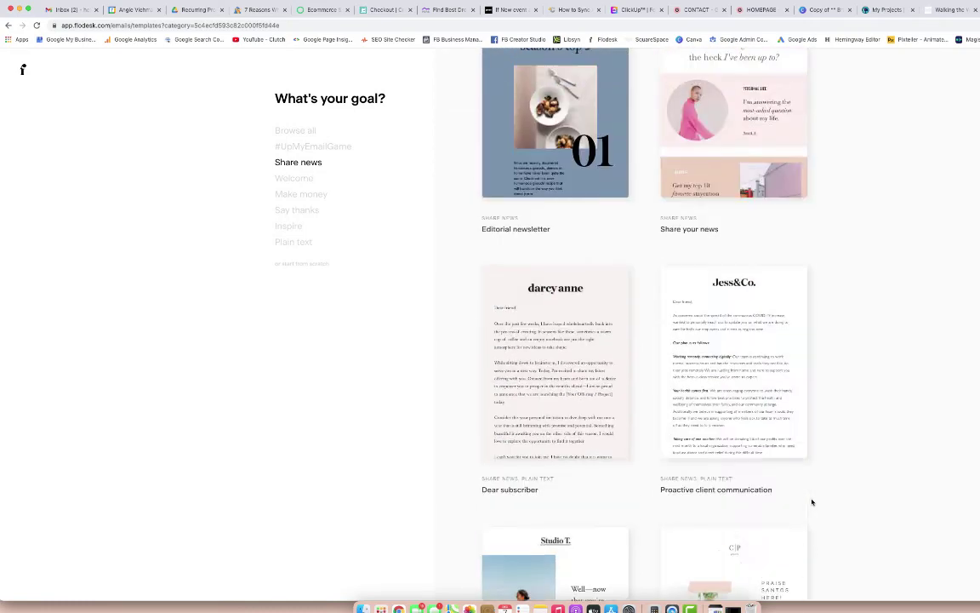
Preview the "A few updates" template in mobile and desktop views and open it for customization.
left_click(736, 194)
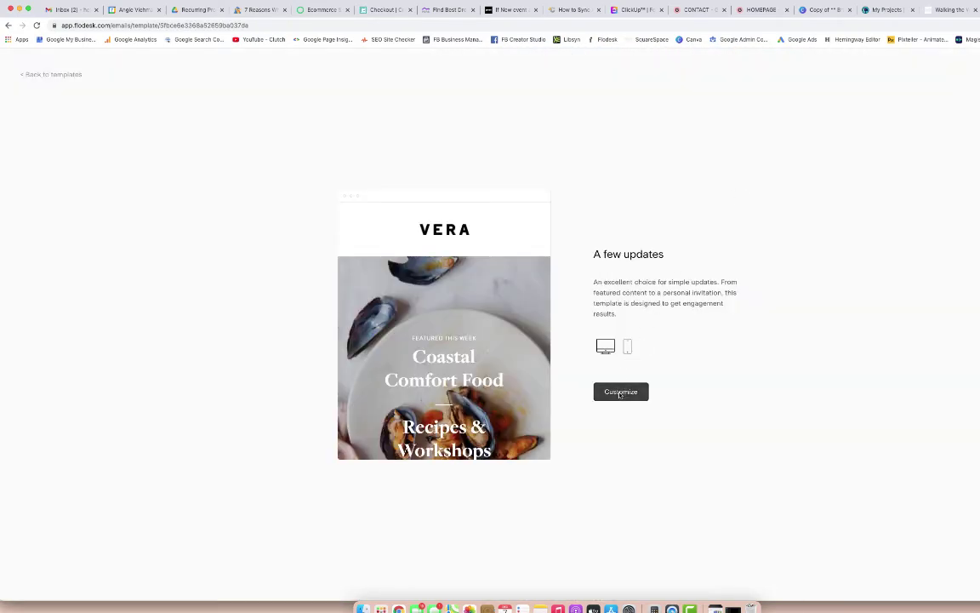
left_click(628, 347)
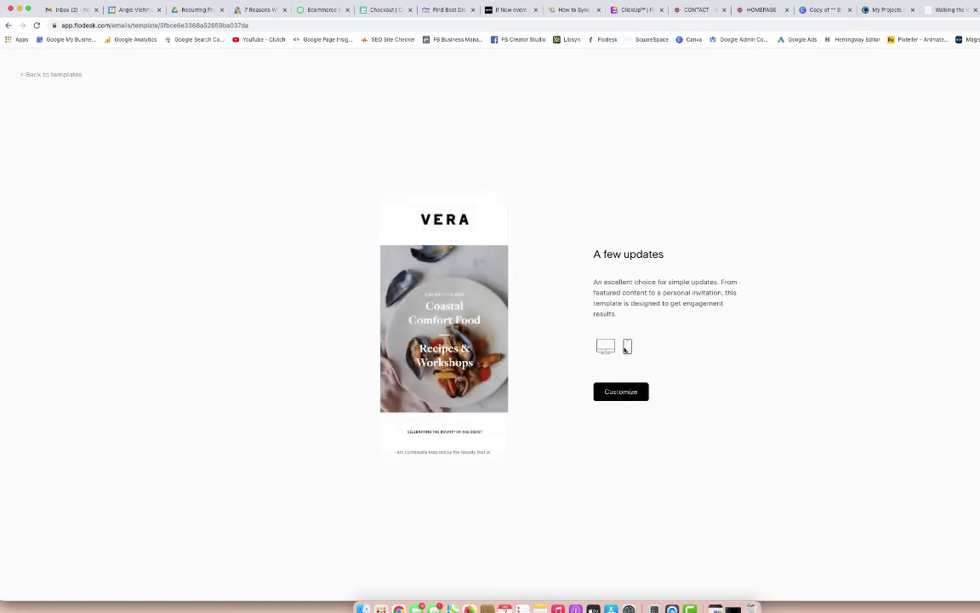
left_click(605, 345)
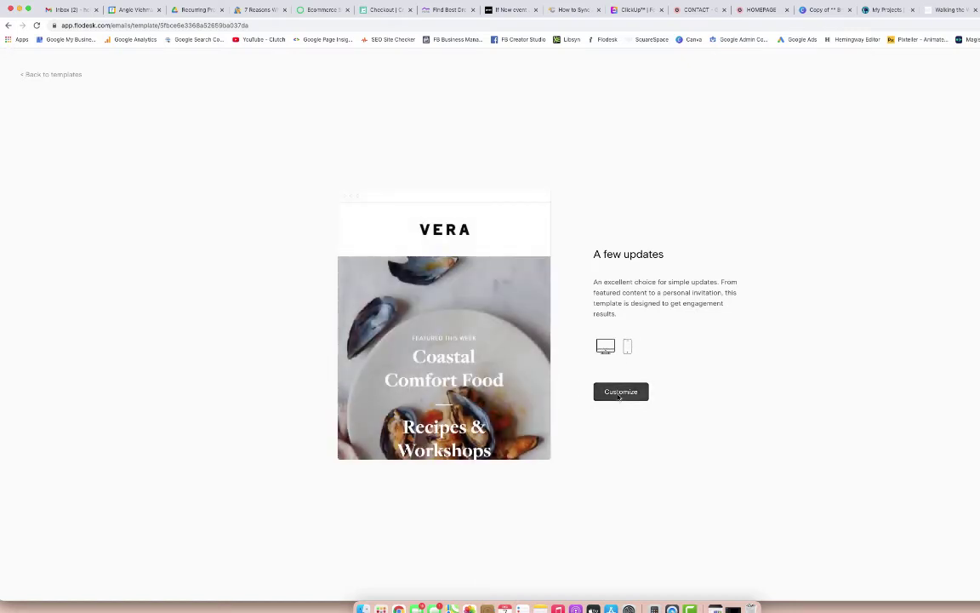
left_click(618, 392)
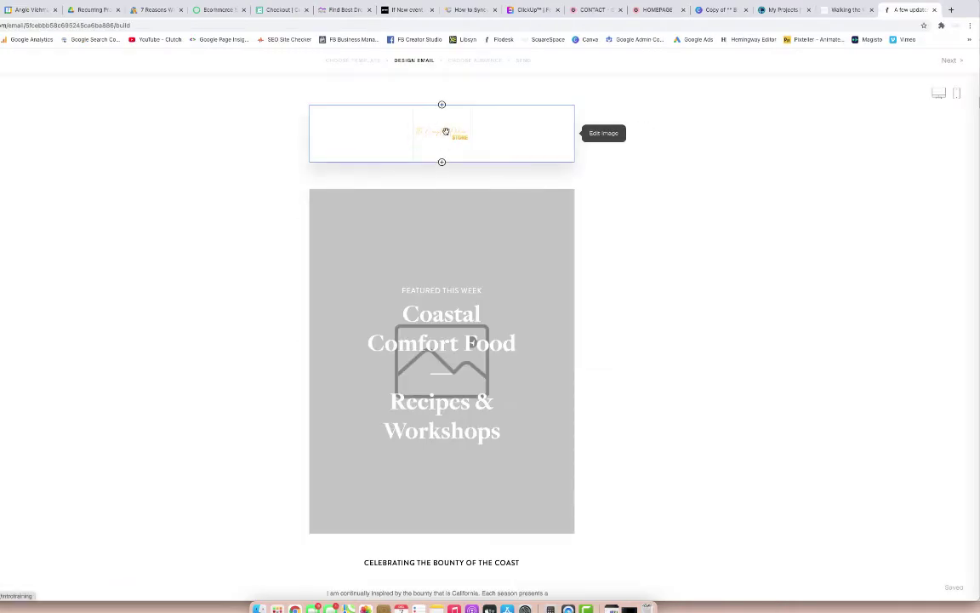
Reduce the width of the logo at the start of the email slightly.
left_click(445, 131)
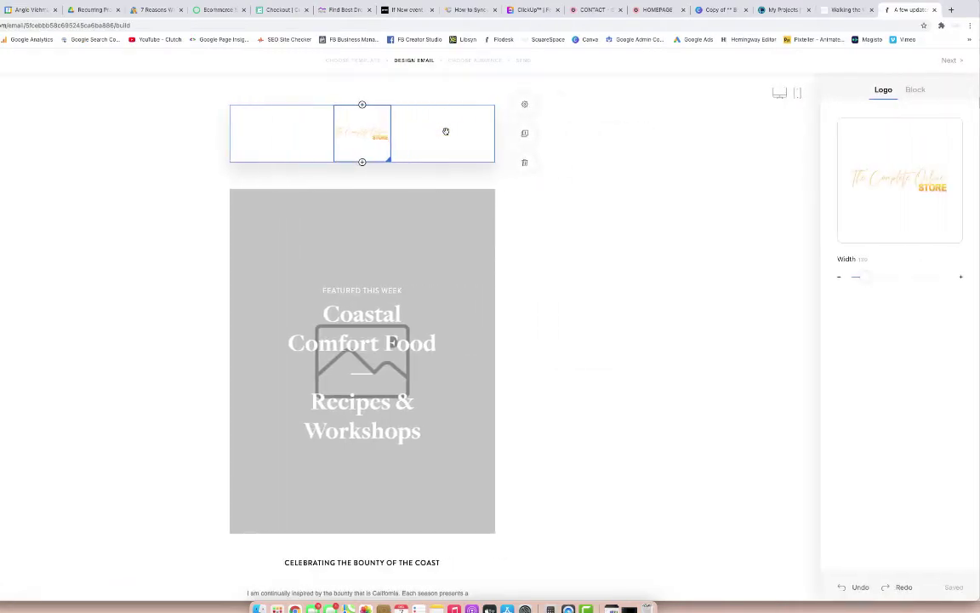
mouse_move(865, 277)
left_mouse_down()
mouse_move(927, 276)
mouse_move(862, 277)
left_mouse_up()
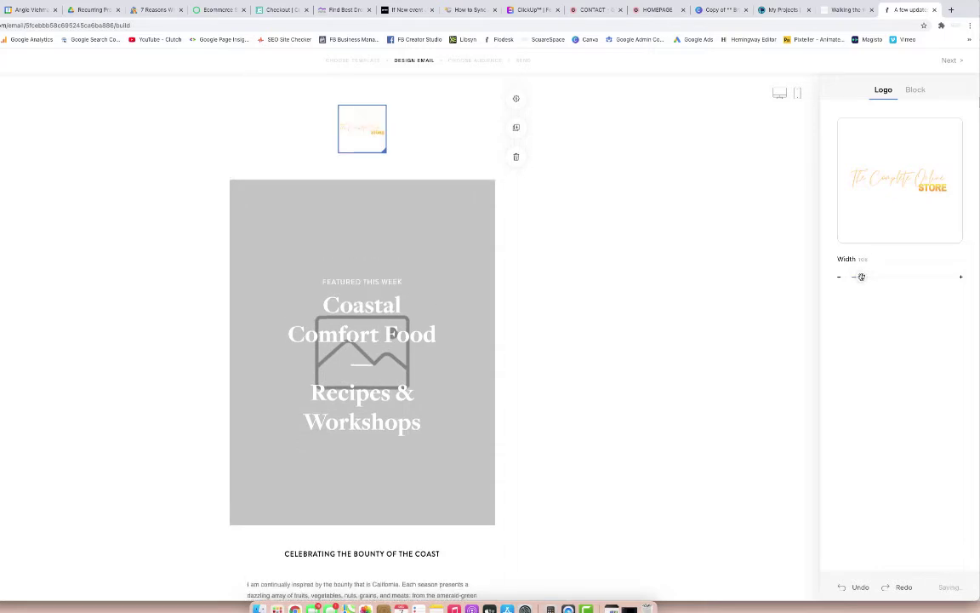
Try a green background color on the logo block and reset it to no color.
left_click(915, 90)
left_click(864, 191)
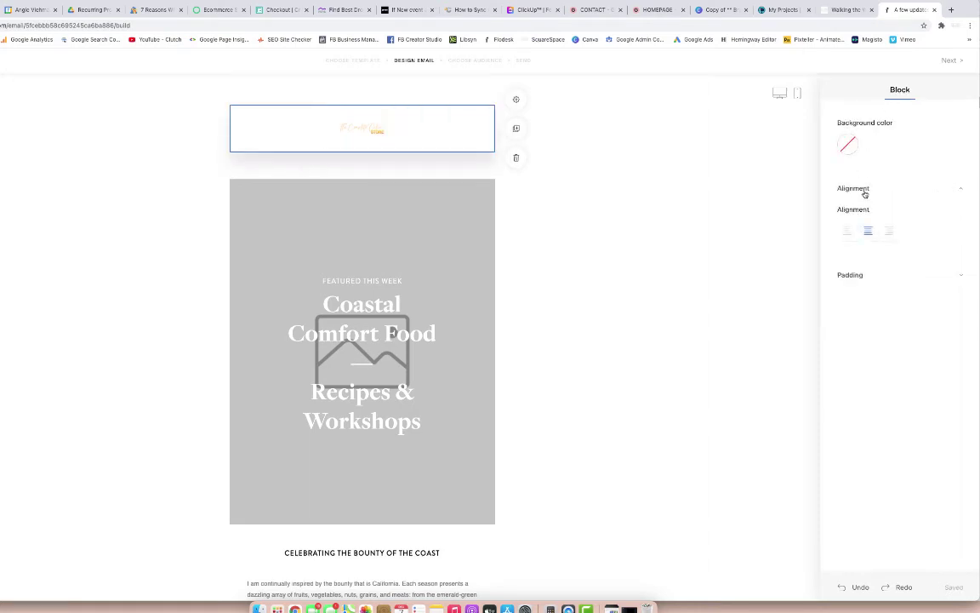
left_click(847, 144)
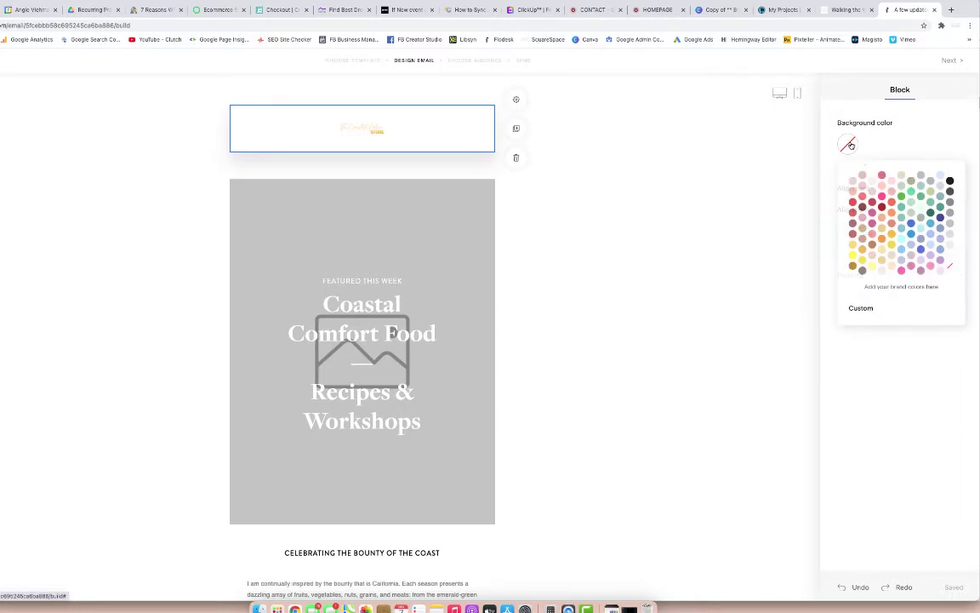
left_click(902, 197)
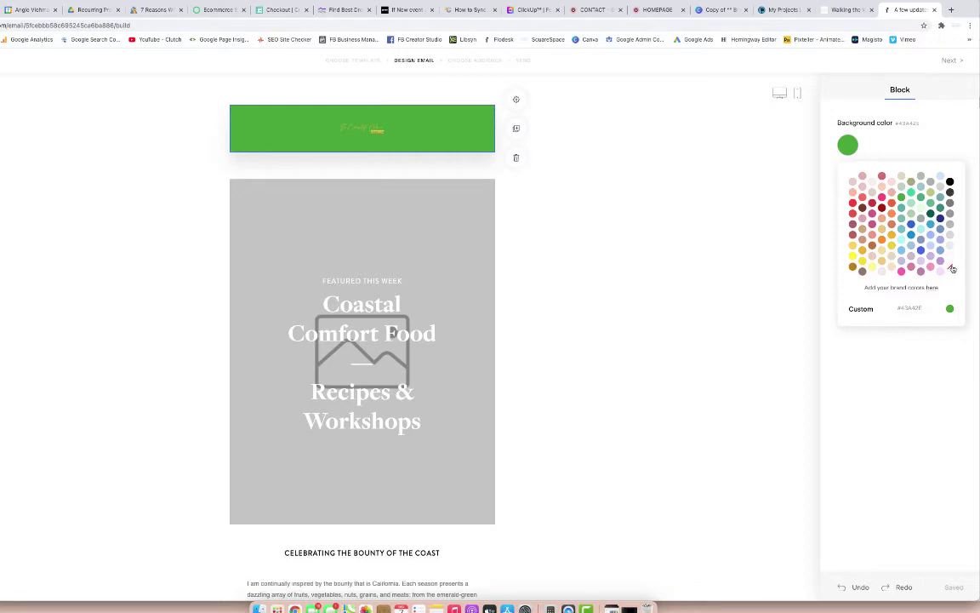
left_click(949, 270)
Try left alignment for the logo in its block and set the alignment to right.
left_click(848, 235)
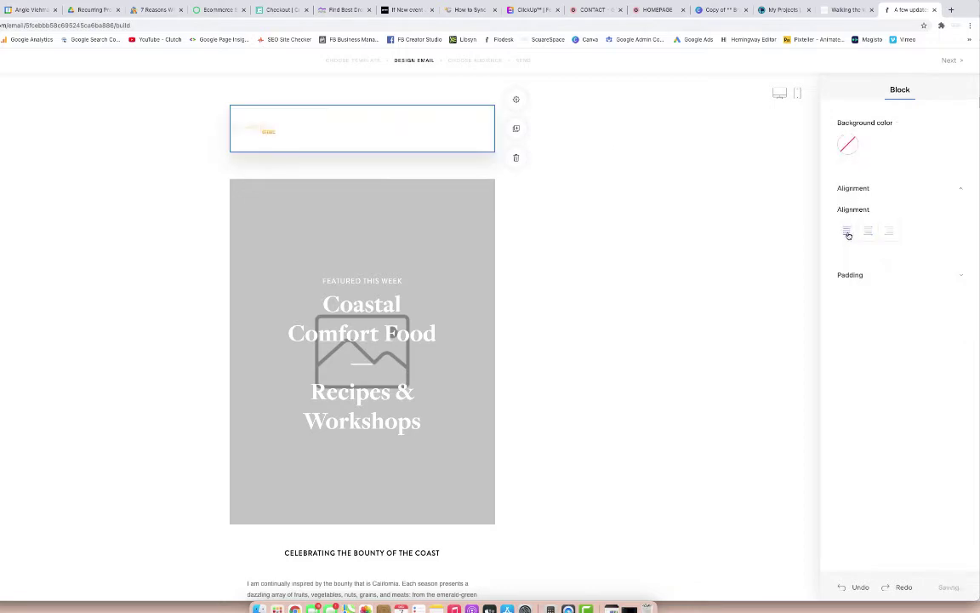
left_click(885, 234)
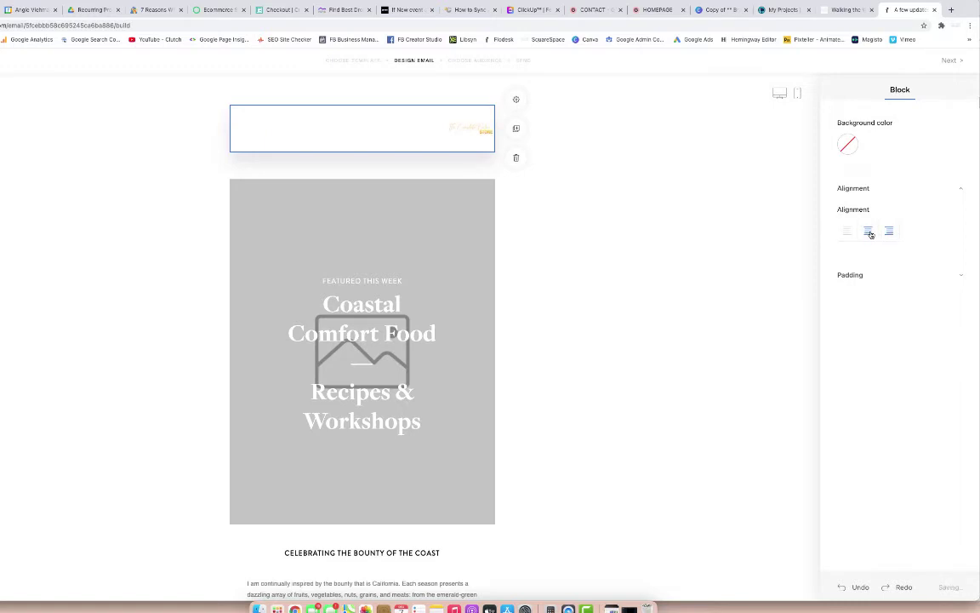
Try out the logo block's top, bottom and right padding, returning each value to 0.
left_click(861, 281)
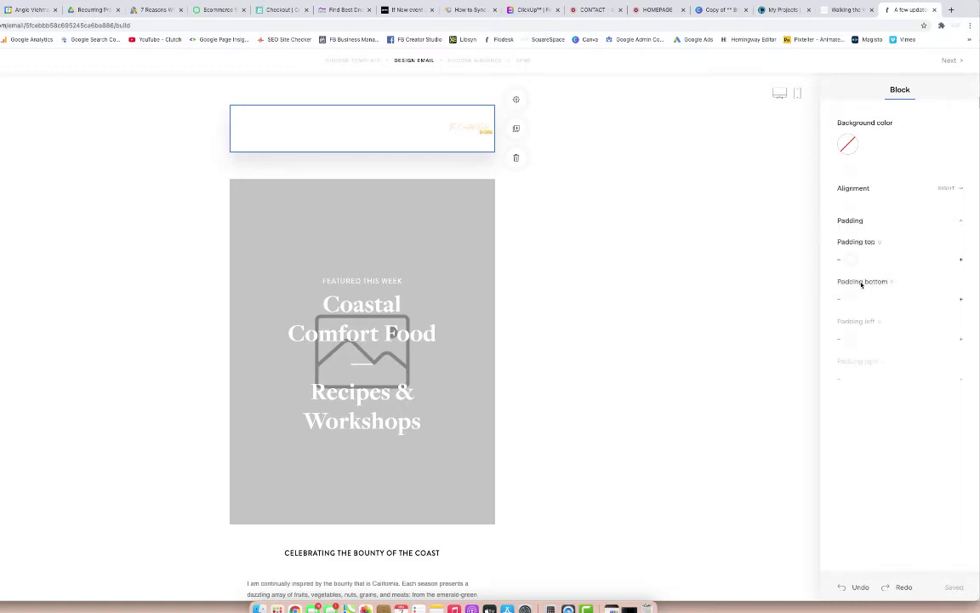
mouse_move(854, 258)
left_mouse_down()
mouse_move(903, 261)
mouse_move(846, 261)
left_mouse_up()
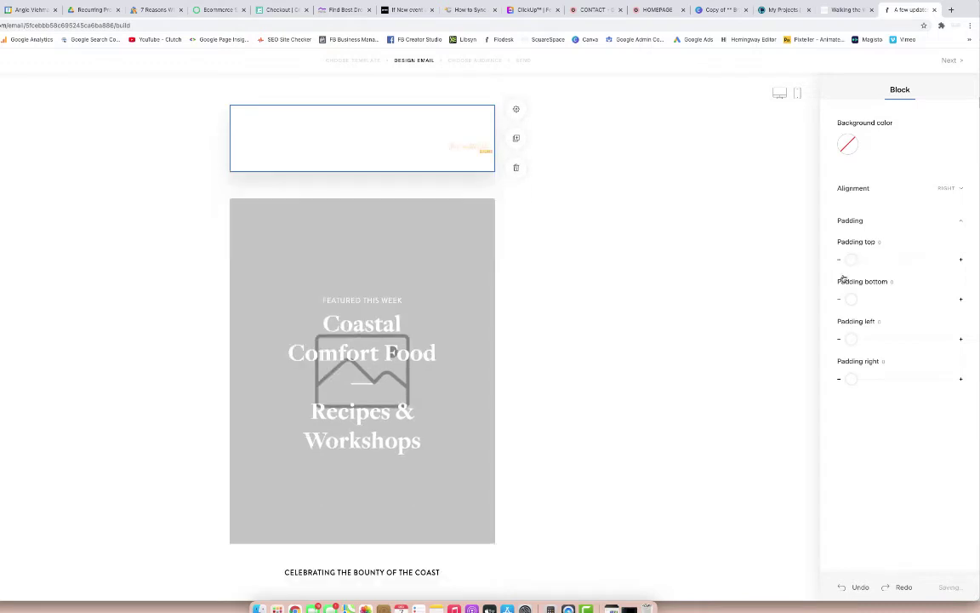
left_click_drag(851, 299, 812, 297)
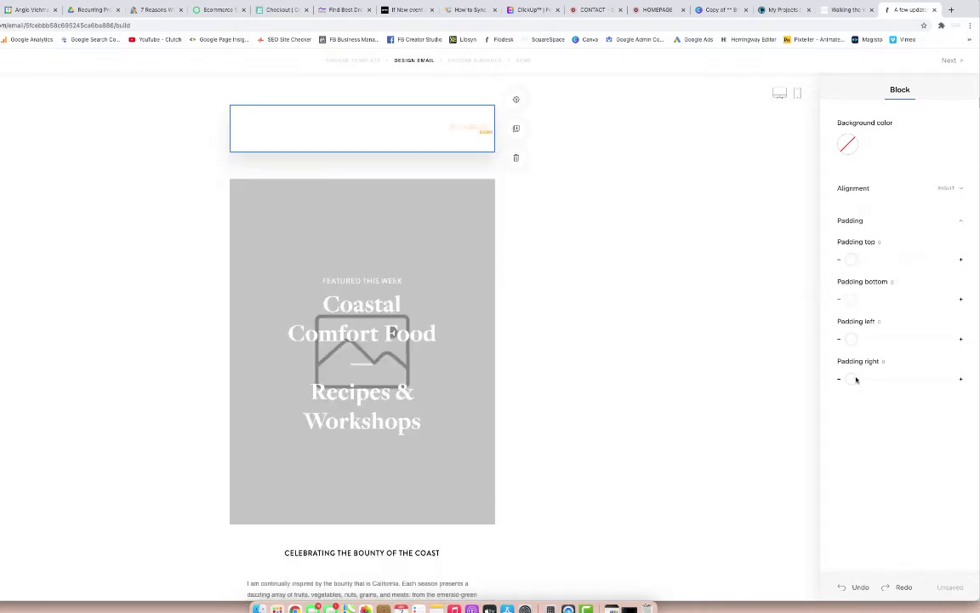
mouse_move(853, 378)
left_mouse_down()
mouse_move(921, 379)
mouse_move(842, 378)
left_mouse_up()
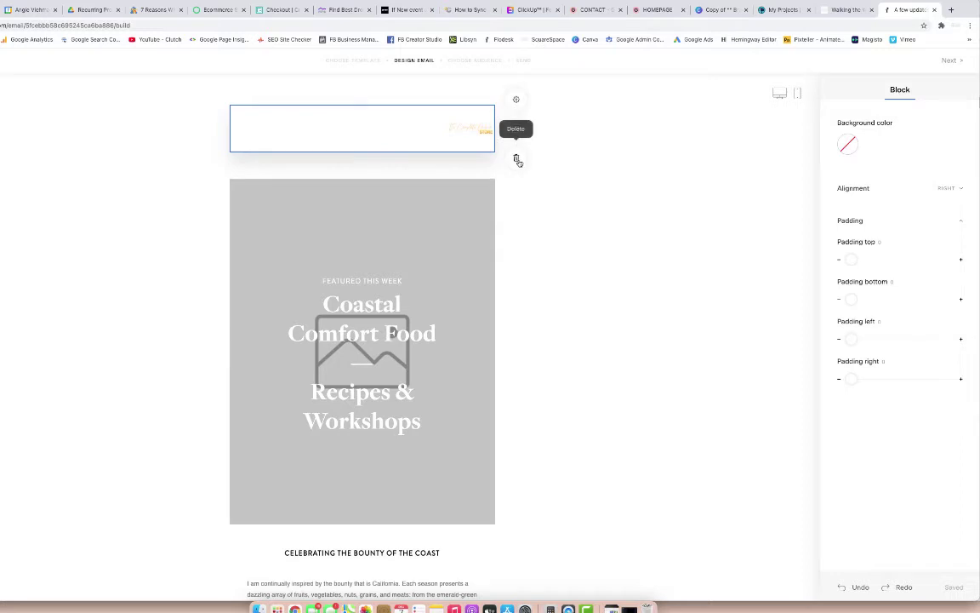
Upload "Screen Shot 2020-10-26 at 10.13.23 AM" as the background image of the "Coastal Comfort Food" block.
scroll(536, 322, "down", 2)
scroll(510, 340, "up", 1)
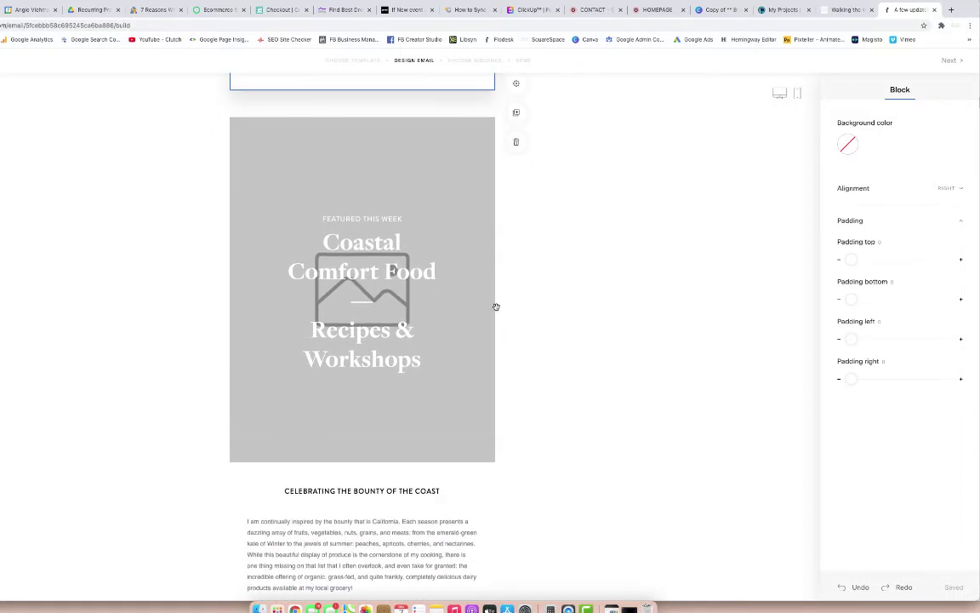
left_click(443, 122)
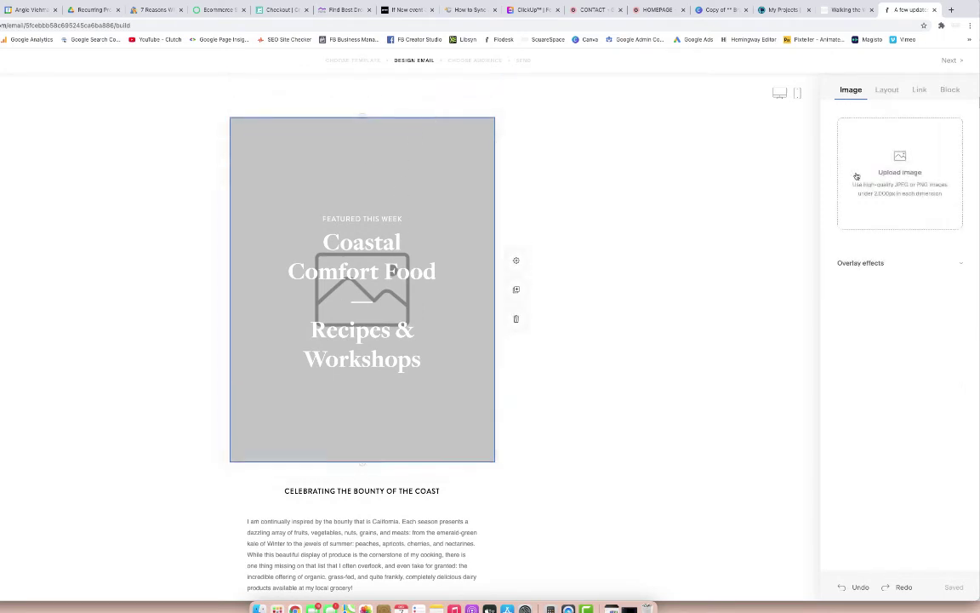
left_click(904, 158)
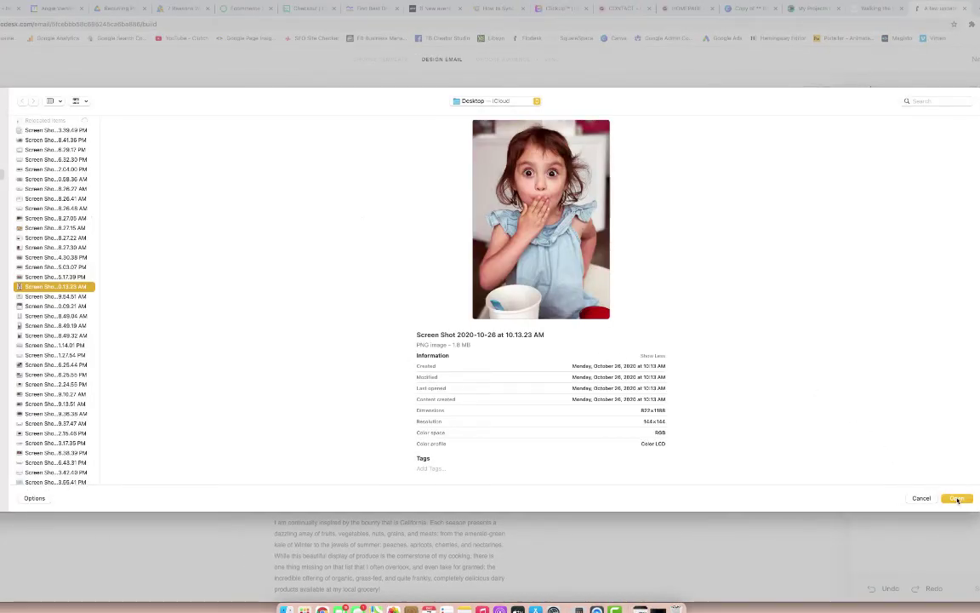
left_click(957, 499)
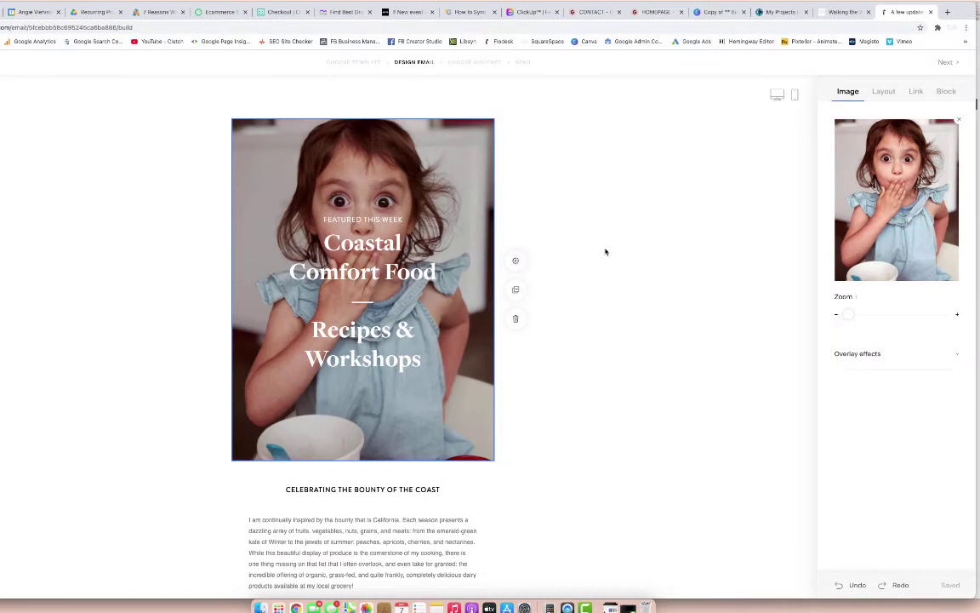
Try the zoom of the "Coastal Comfort Food" image and set its overlay color to orange-red.
mouse_move(848, 314)
left_mouse_down()
mouse_move(927, 322)
mouse_move(840, 315)
left_mouse_up()
left_click(859, 354)
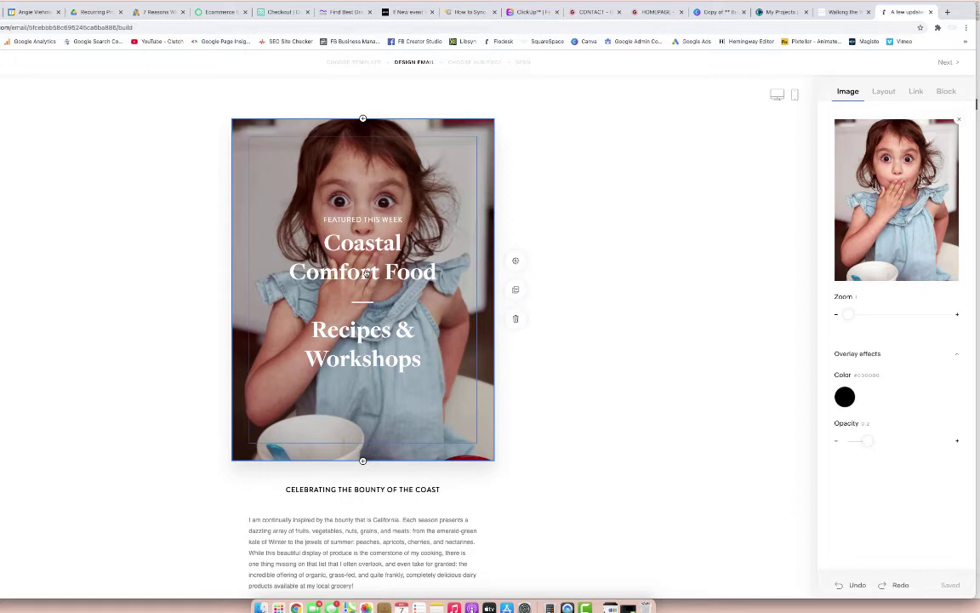
left_click(845, 396)
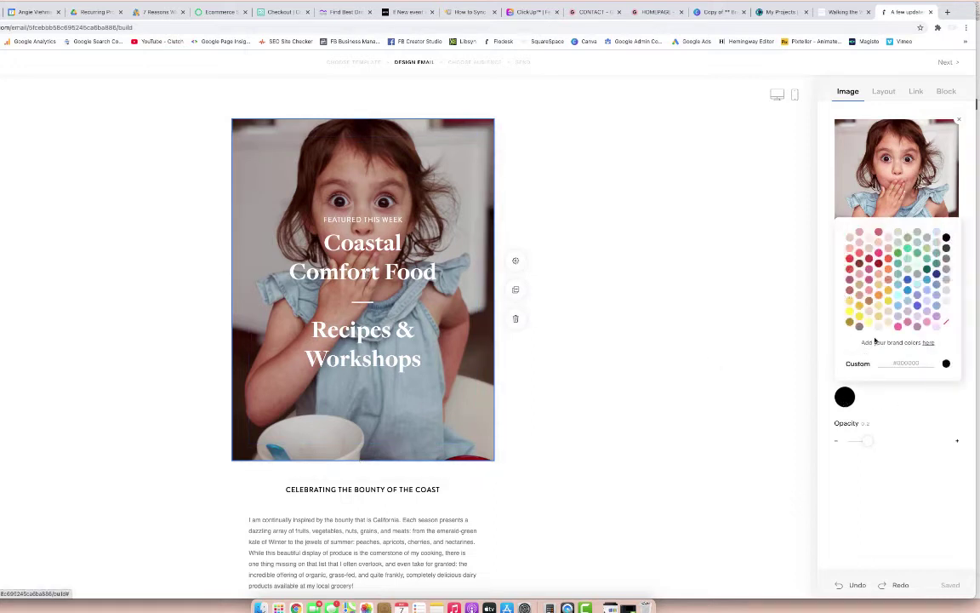
left_click(888, 261)
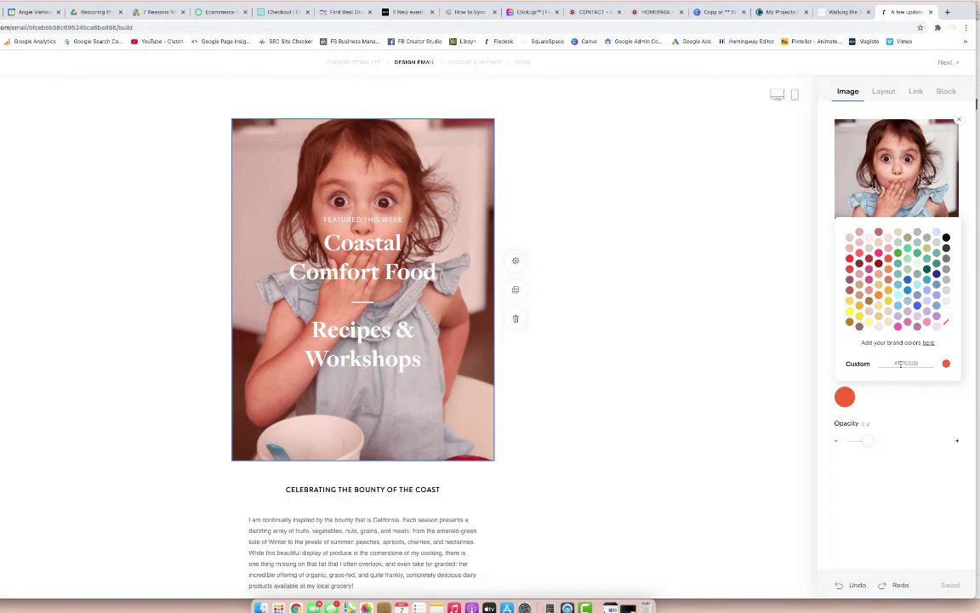
left_click(894, 393)
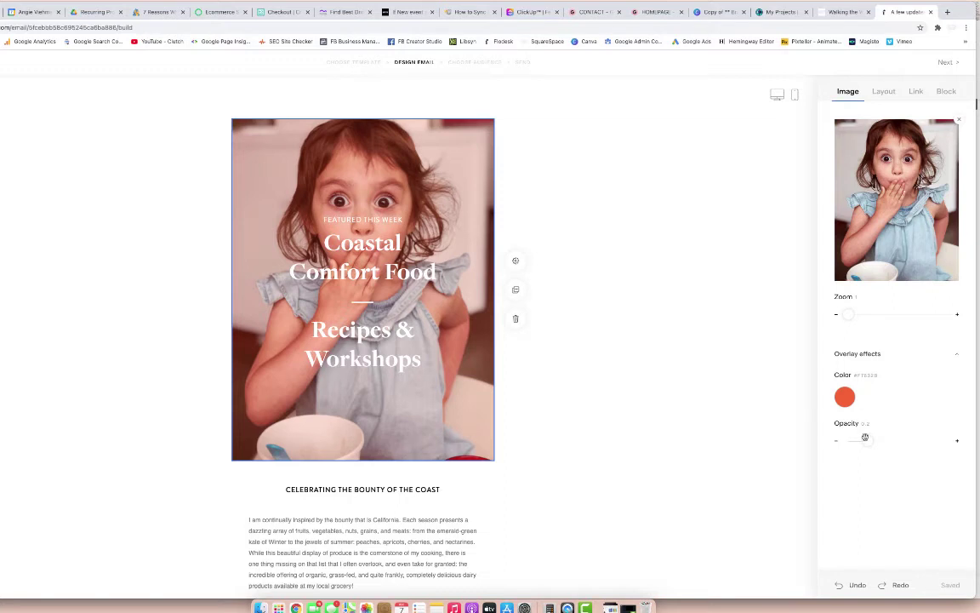
Lower the image's overlay opacity and change the "Featured this week" line to "Check them out!".
mouse_move(867, 441)
left_mouse_down()
mouse_move(839, 444)
mouse_move(959, 444)
mouse_move(861, 441)
left_mouse_up()
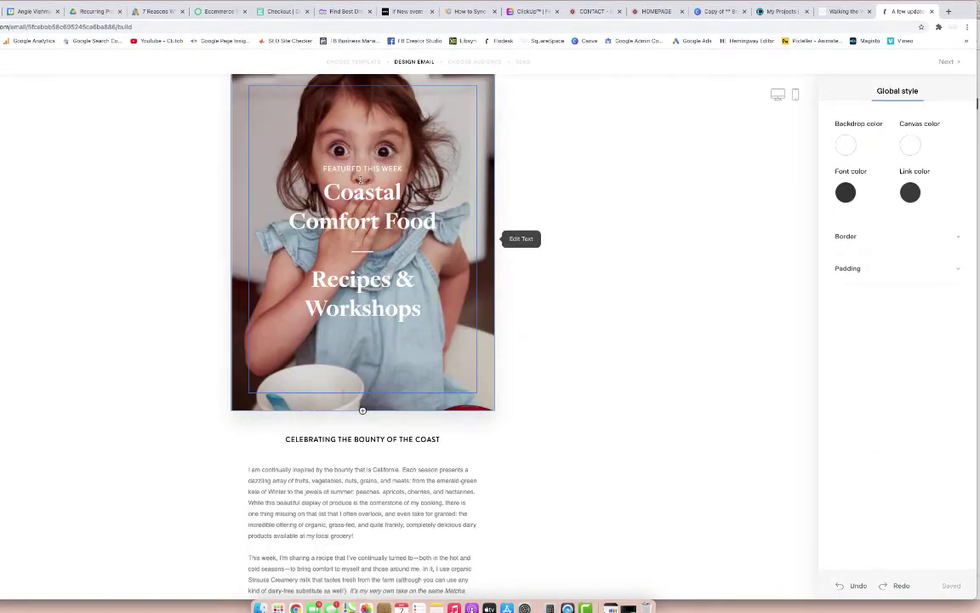
left_click(360, 172)
triple_click(360, 168)
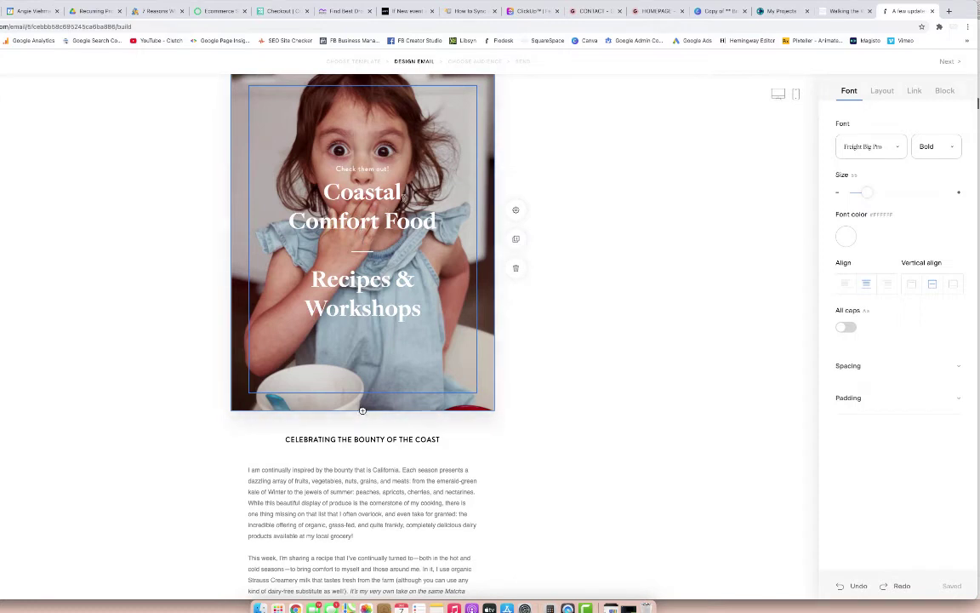
Try the Palatino font on the image block's text.
left_click(897, 149)
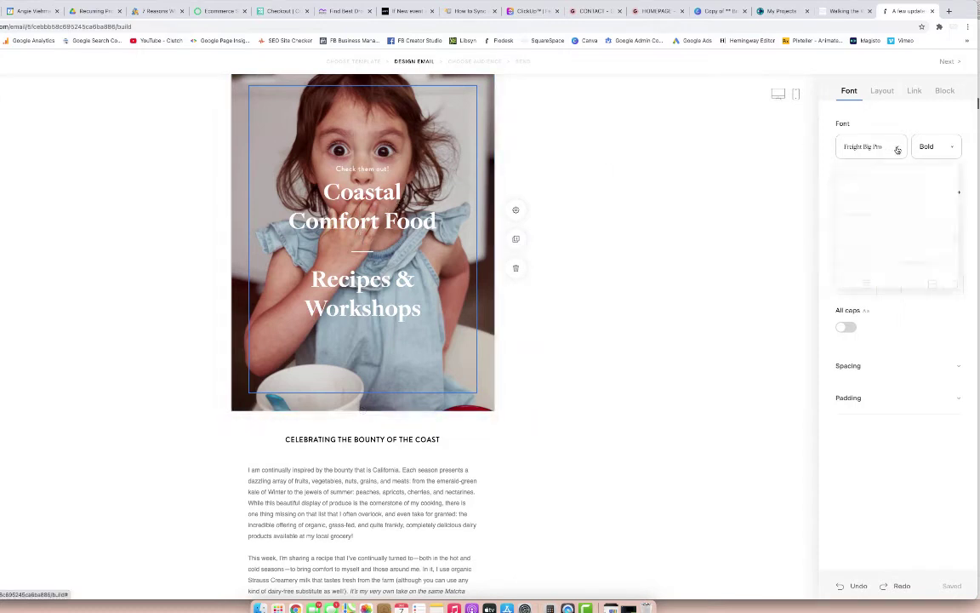
scroll(872, 271, "down", 5)
scroll(872, 271, "down", 5)
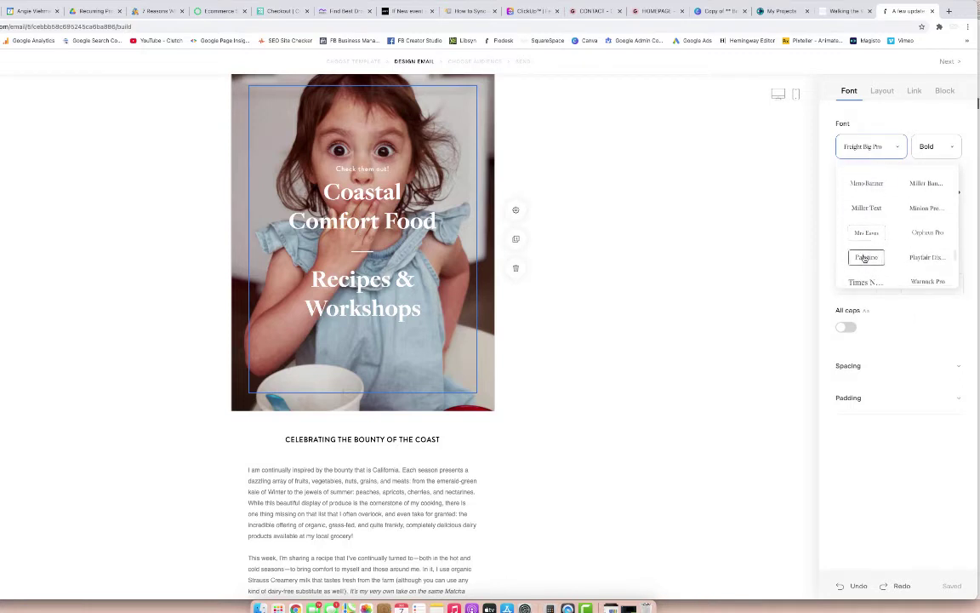
left_click(866, 257)
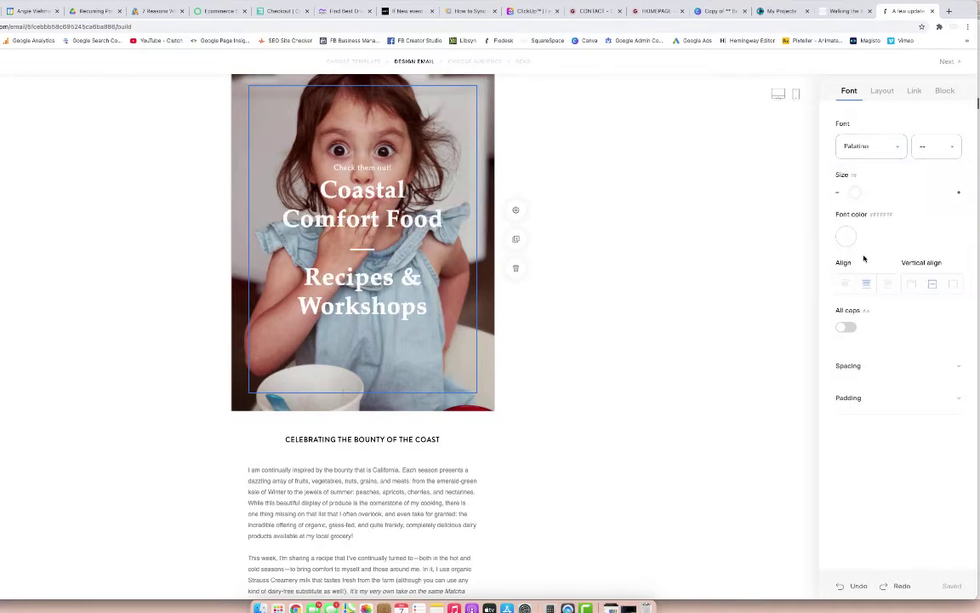
Try a handwritten script font on the image block's text.
left_click(900, 148)
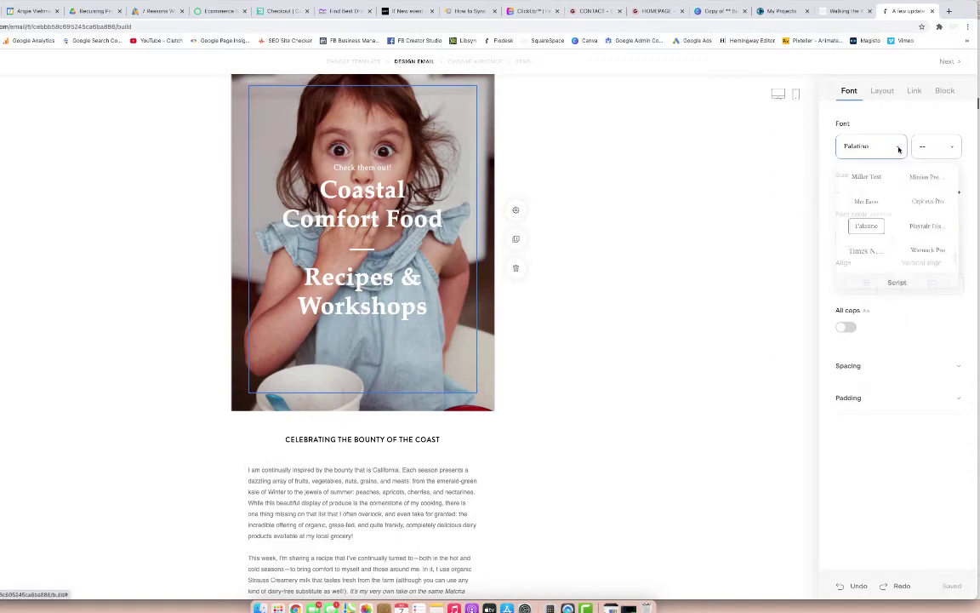
scroll(882, 247, "down", 5)
scroll(881, 246, "up", 1)
scroll(882, 247, "up", 3)
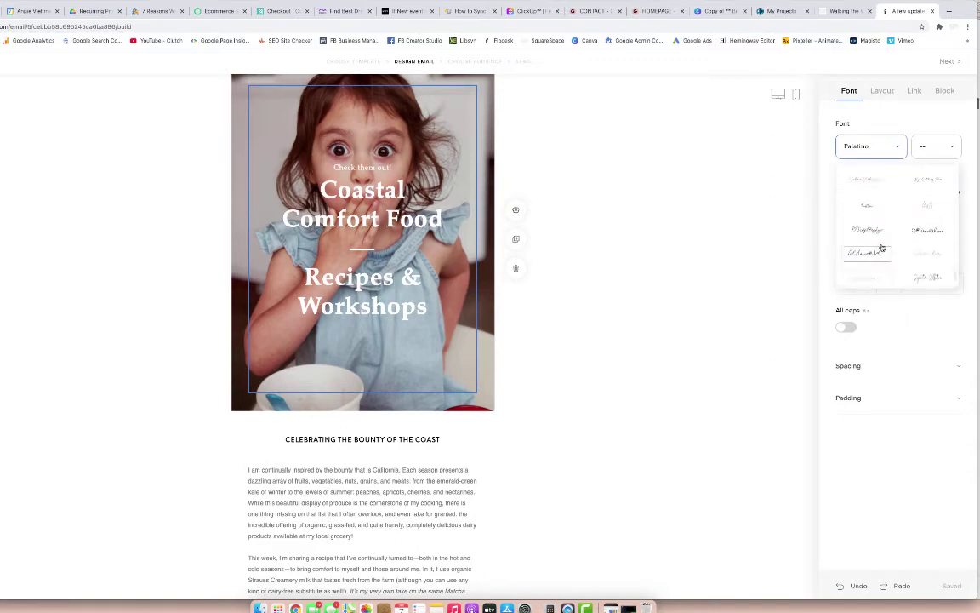
left_click(866, 239)
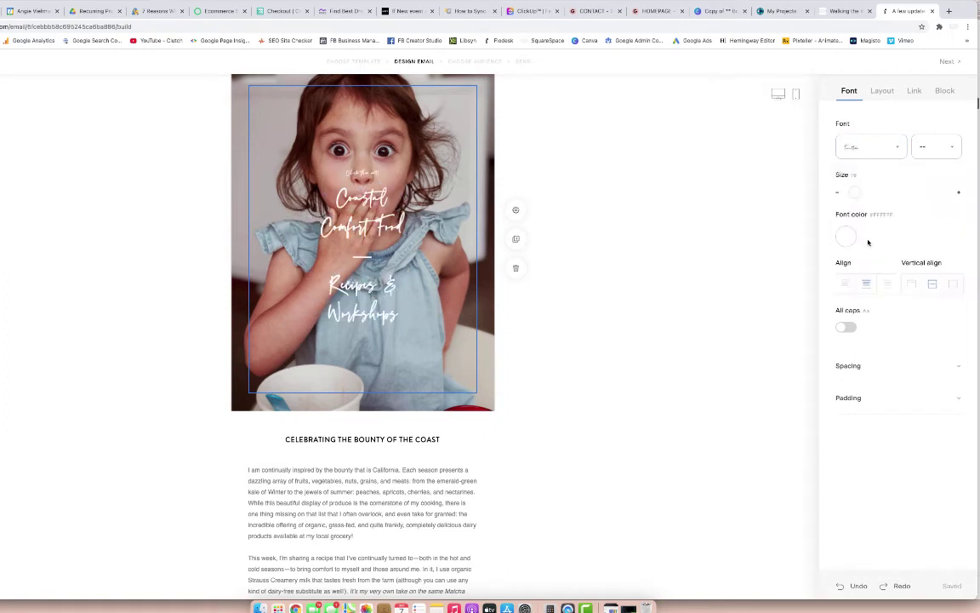
Set the image block's text font to ITC Benguiat and review it in the email.
left_click(897, 148)
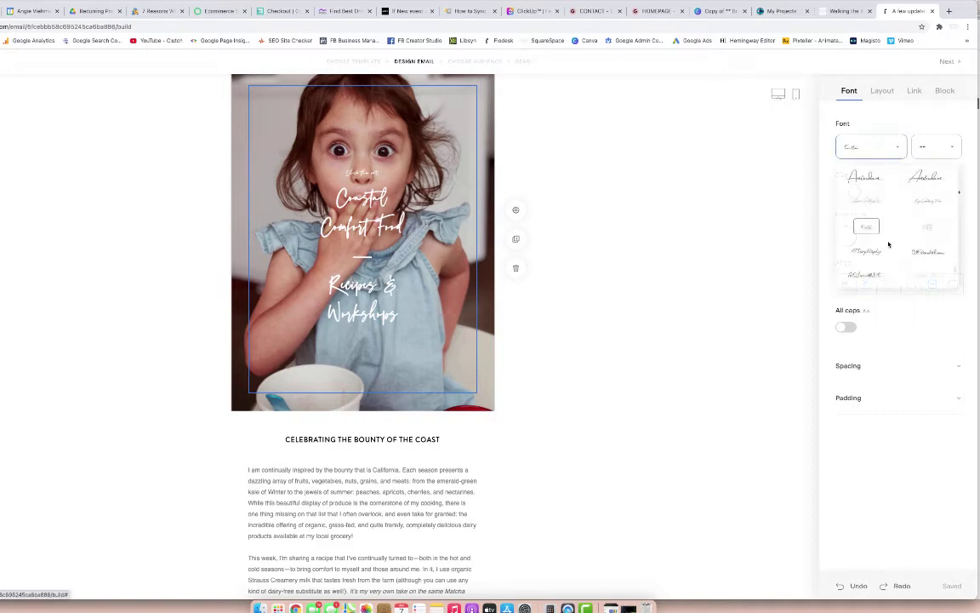
scroll(888, 245, "up", 1)
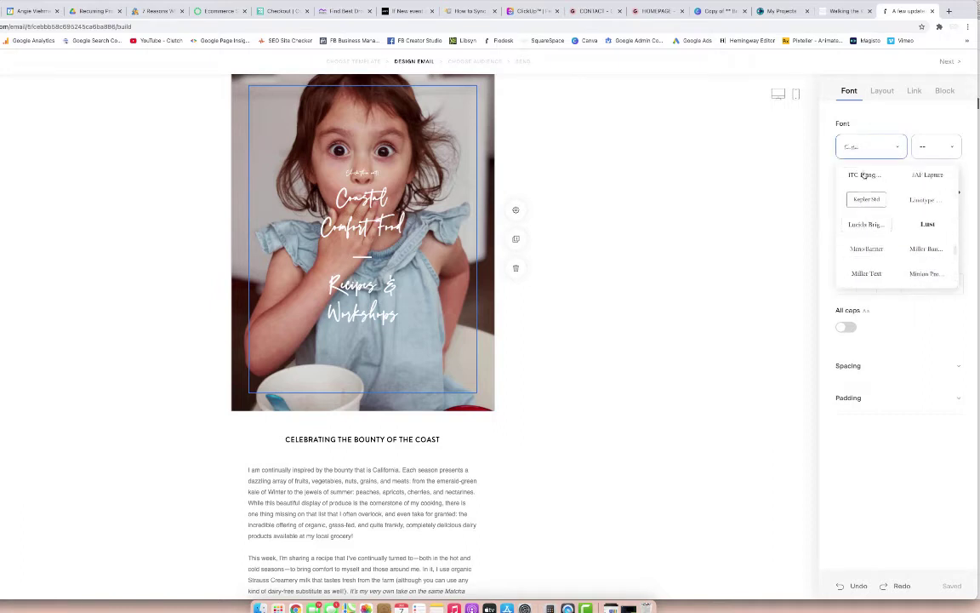
left_click(862, 175)
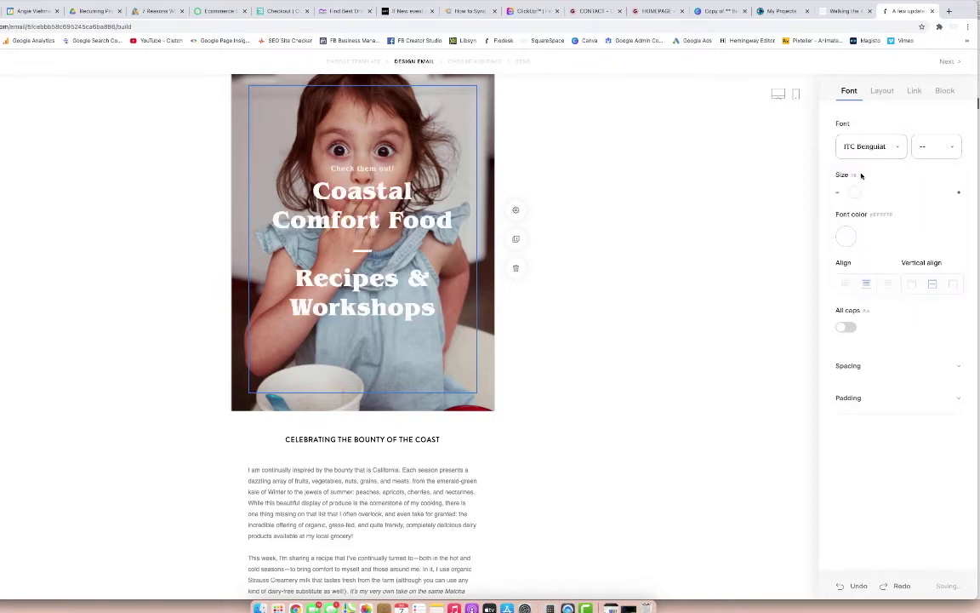
left_click(678, 263)
scroll(609, 339, "down", 5)
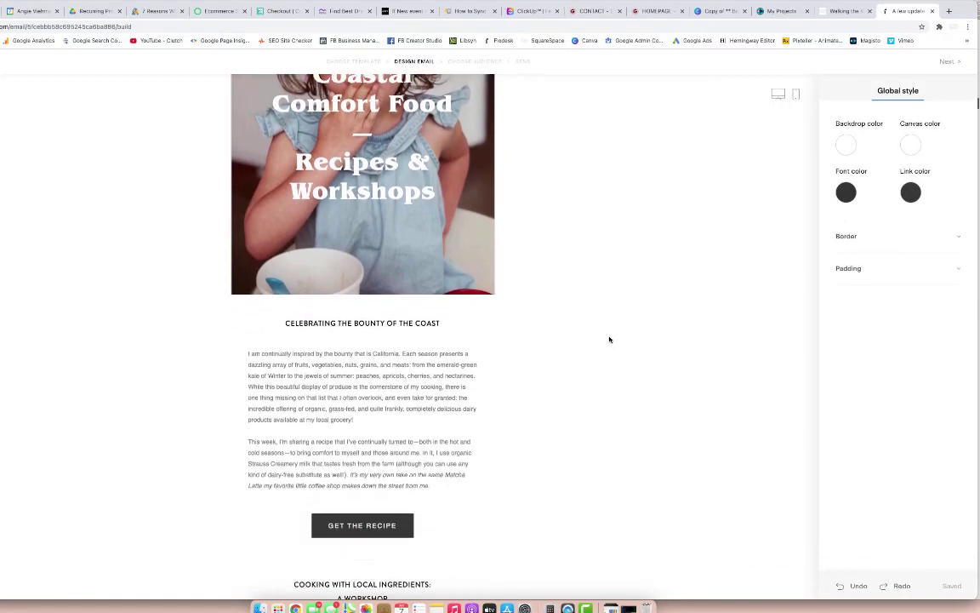
scroll(438, 219, "up", 7)
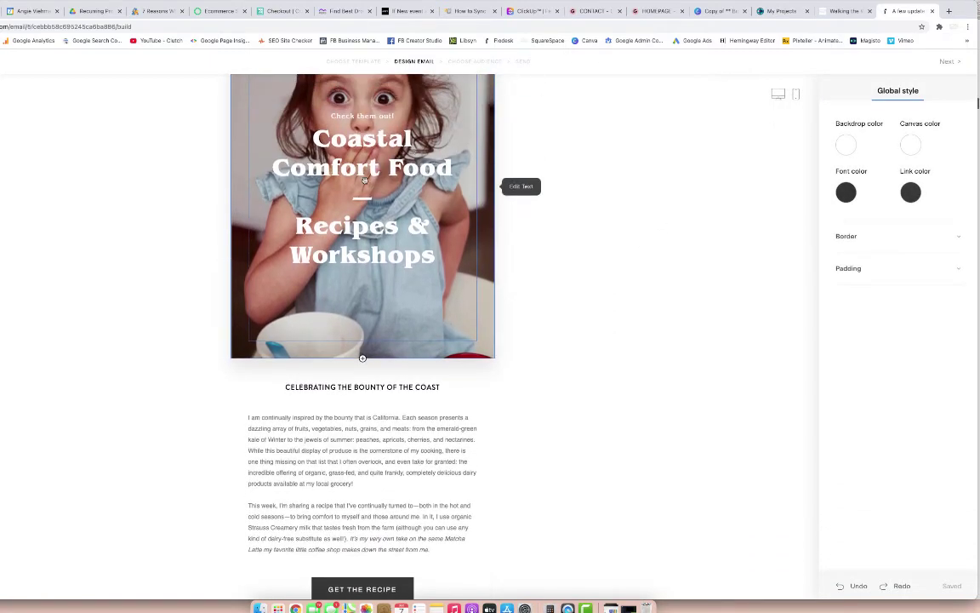
Set the image block's text size to 12 and look at its font color choices, keeping #FFFFFF.
left_click(438, 219)
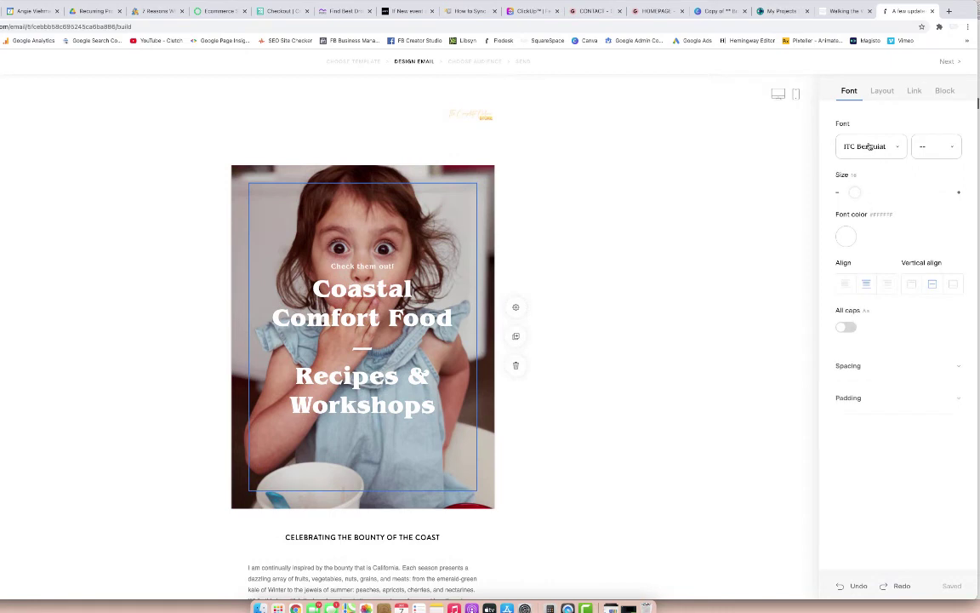
mouse_move(854, 192)
left_mouse_down()
mouse_move(873, 192)
mouse_move(853, 196)
left_mouse_up()
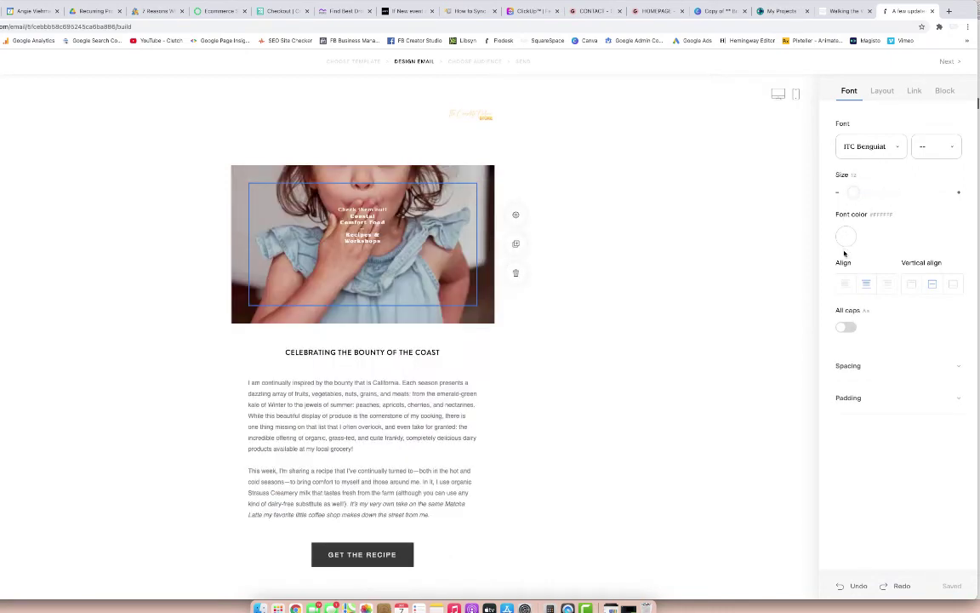
left_click(844, 238)
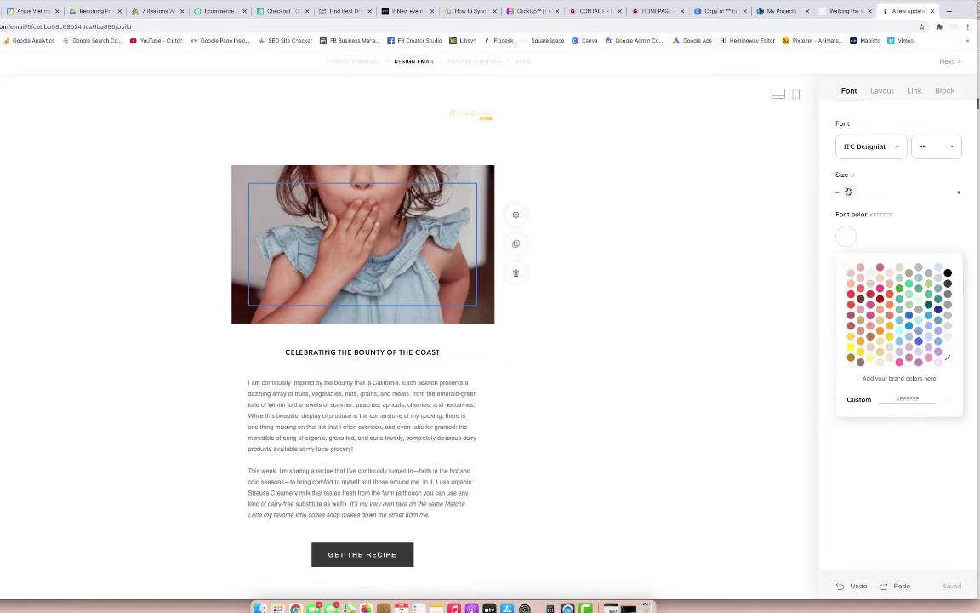
left_click_drag(853, 192, 861, 191)
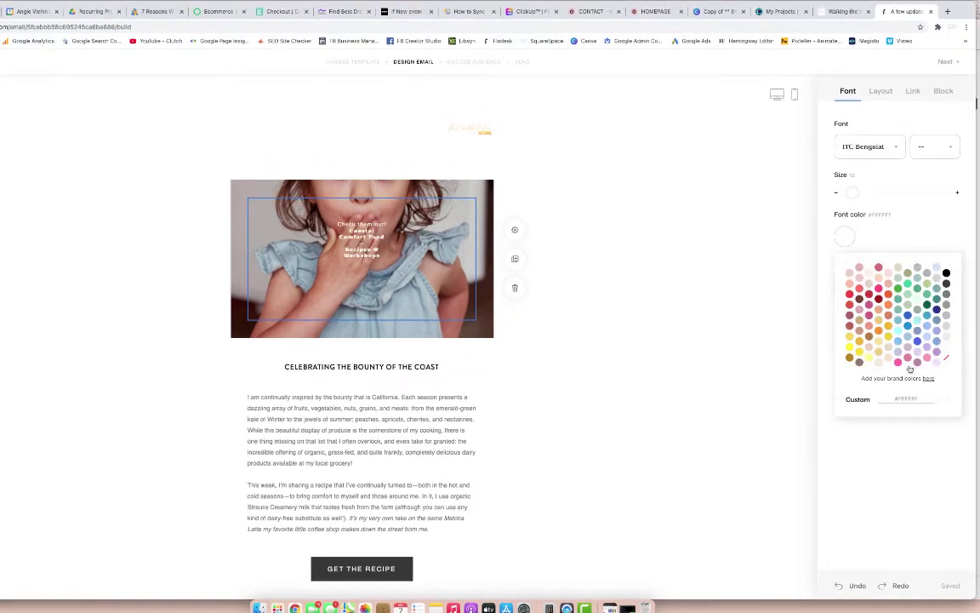
left_click(912, 399)
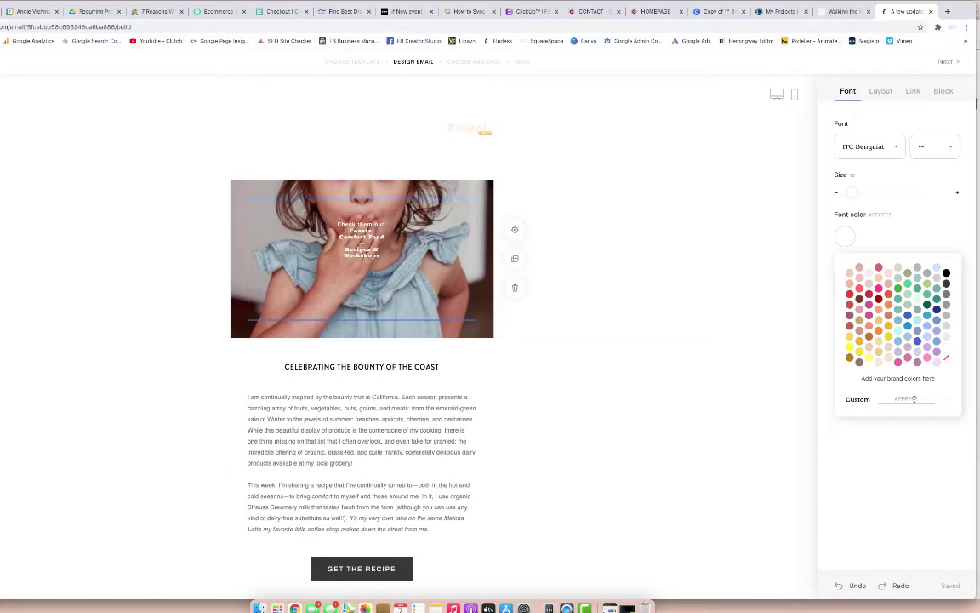
left_click(904, 233)
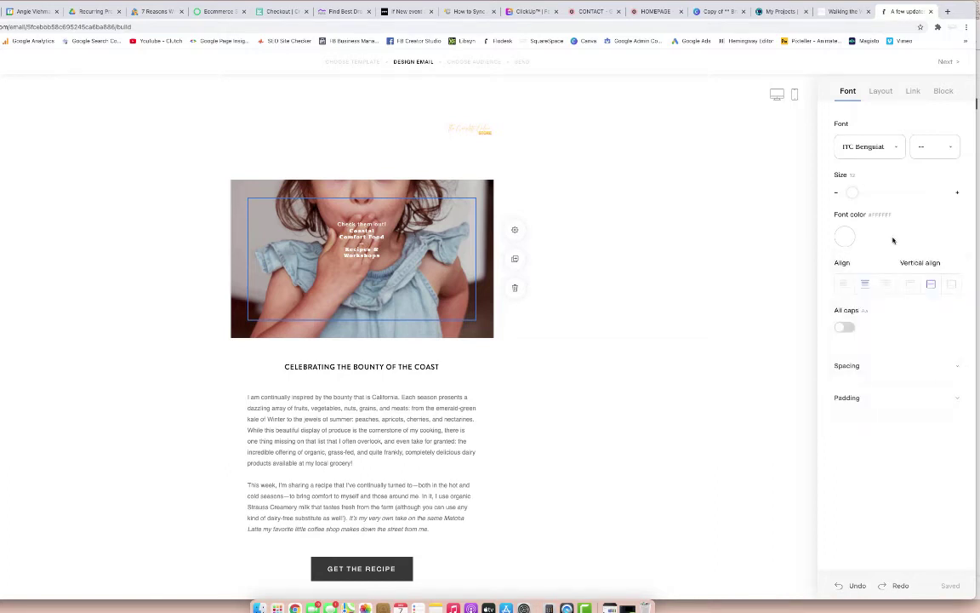
Try the image text's horizontal and vertical alignments and all caps, returning to centered, middle-aligned text without caps.
left_click(845, 286)
left_click(885, 286)
left_click(910, 286)
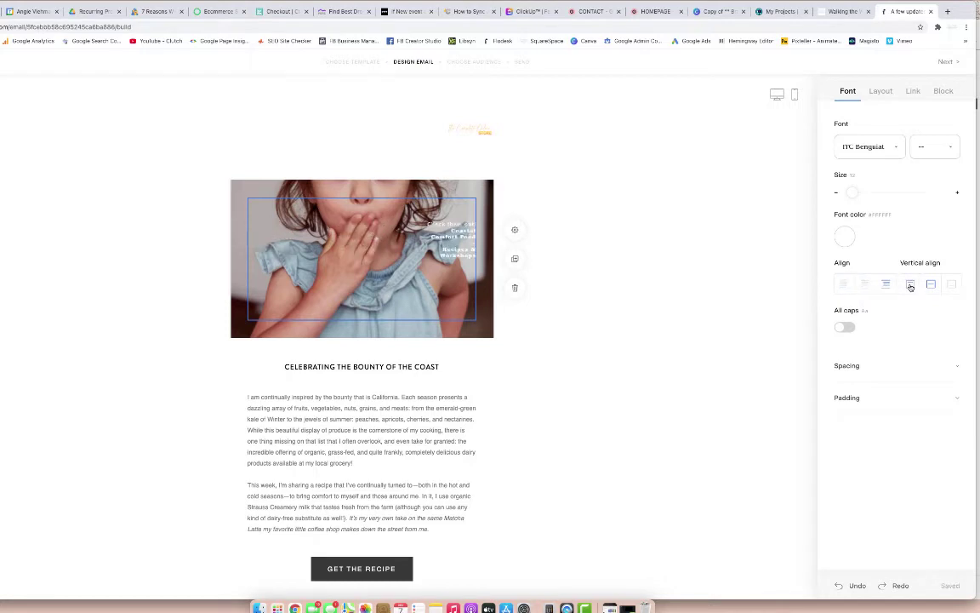
left_click(931, 284)
left_click(951, 284)
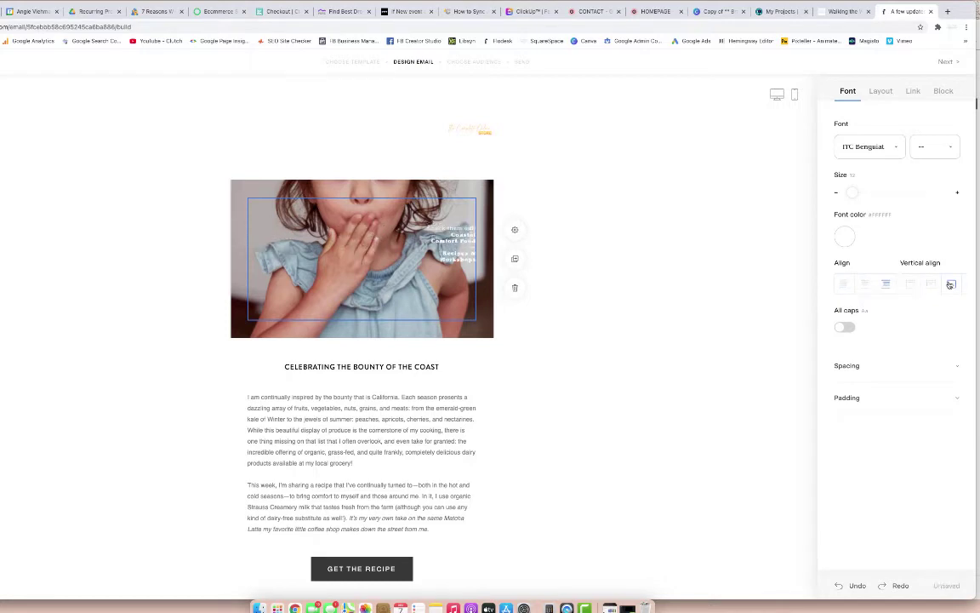
left_click(931, 285)
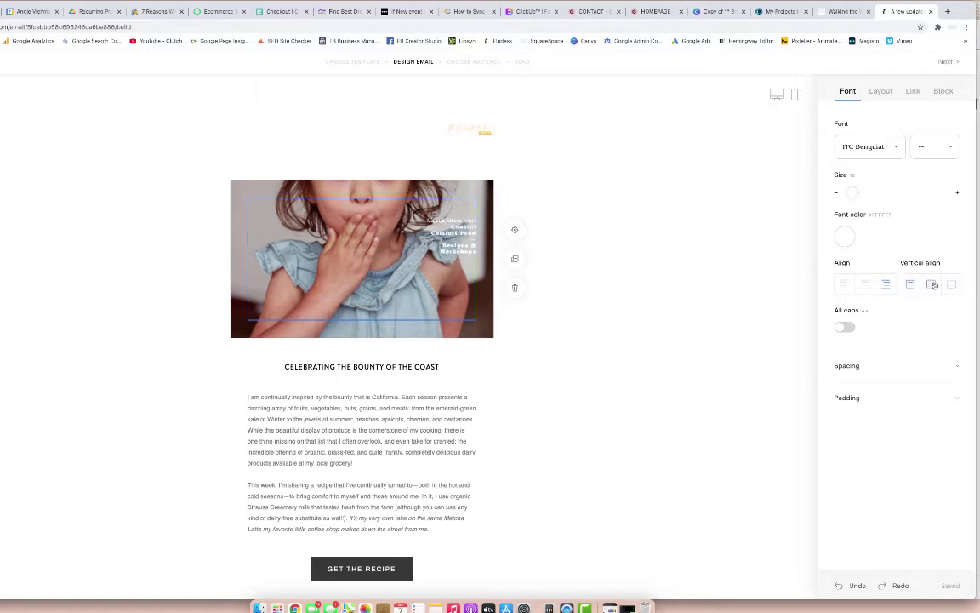
left_click(865, 285)
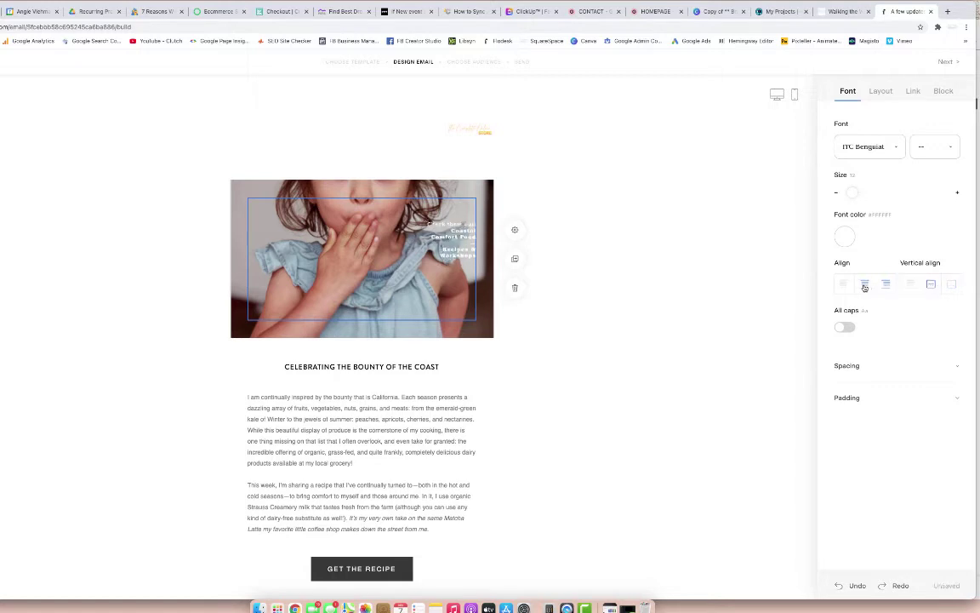
left_click(843, 329)
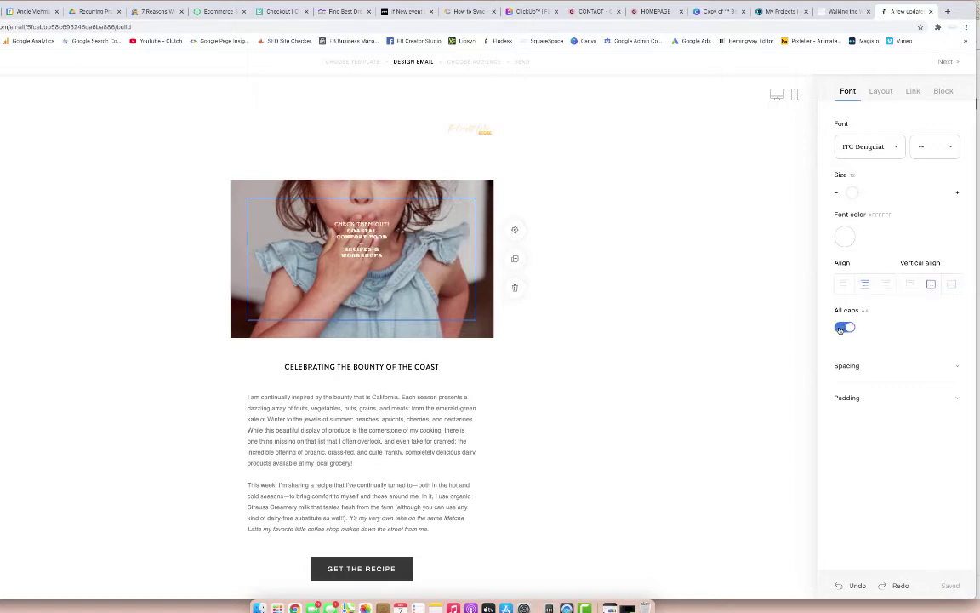
left_click(842, 328)
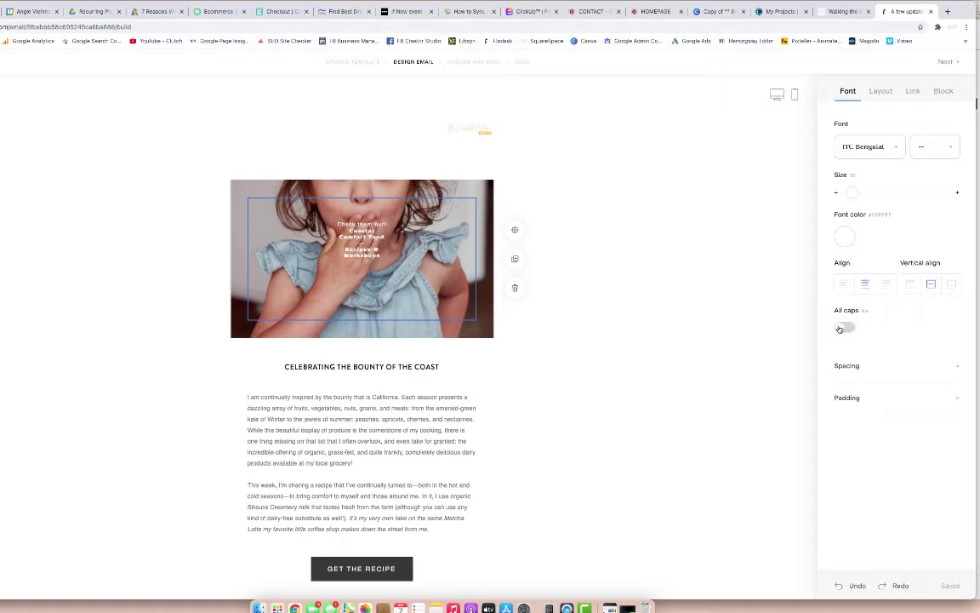
Set the image text's line height to 2.3 and its letter spacing to 0.2.
left_click(865, 366)
left_click_drag(880, 406, 920, 406)
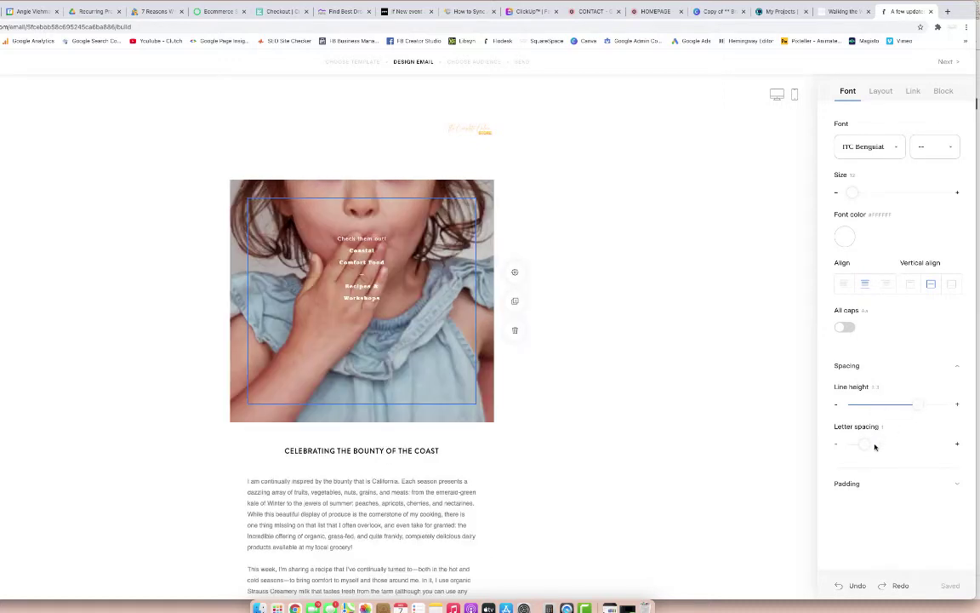
left_click_drag(864, 444, 900, 443)
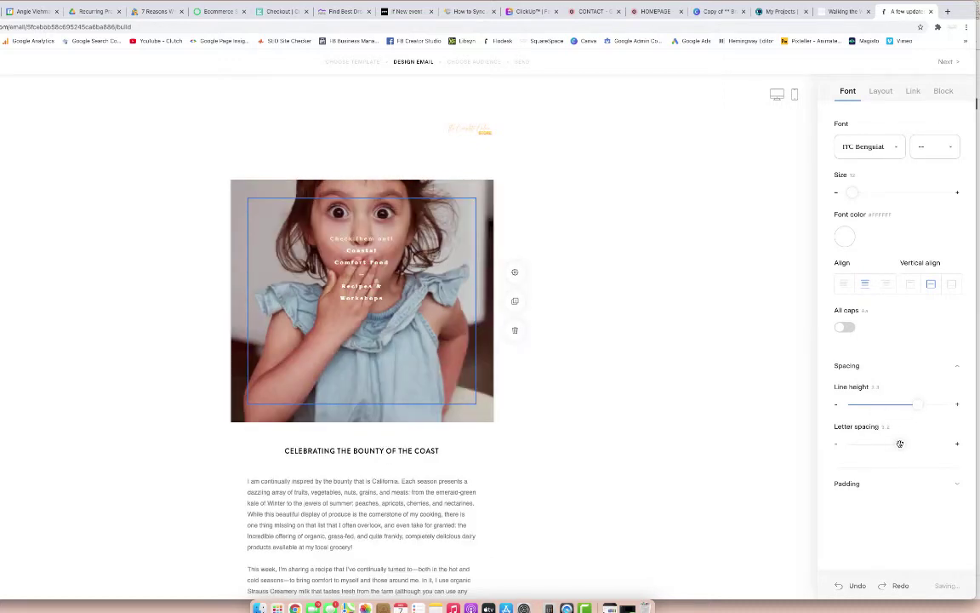
View the image text's padding setting and the font settings of the "Celebrating the Bounty of the Coast" heading.
left_click(852, 484)
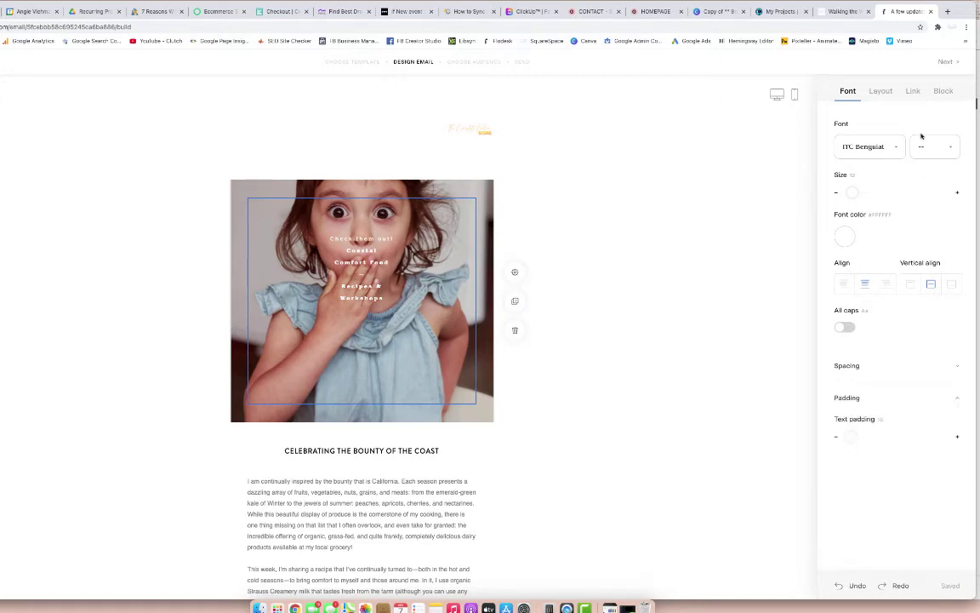
scroll(553, 423, "down", 3)
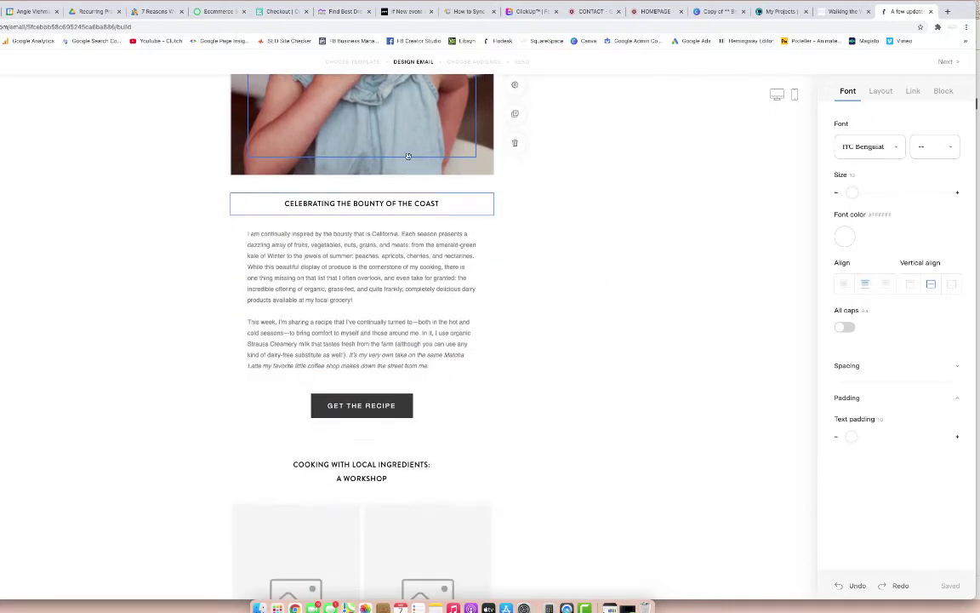
left_click(370, 202)
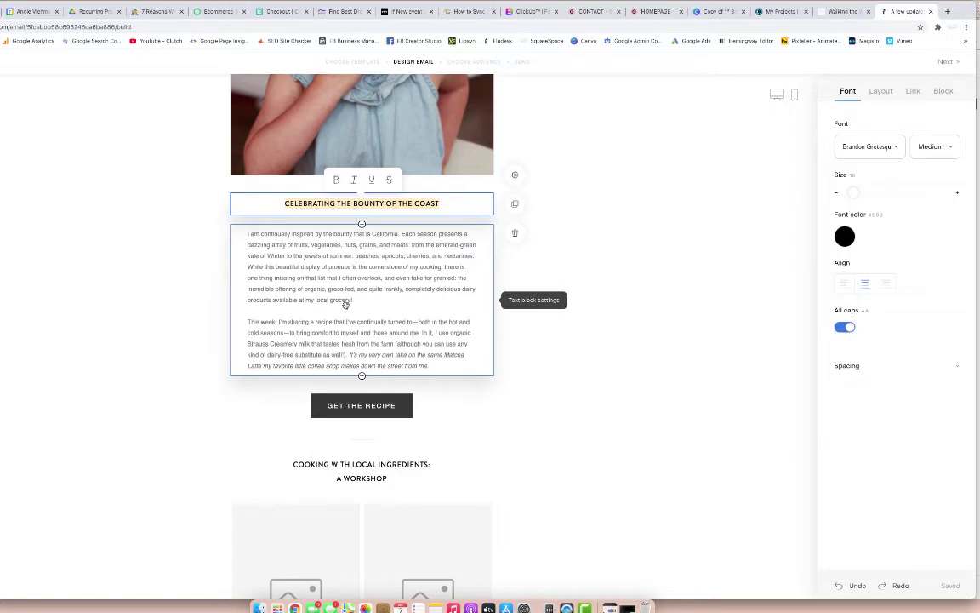
Replace "I am continually" in the body text with "Hello", a first name personalization with fallback "Friend", and "! I'm".
left_click(275, 233)
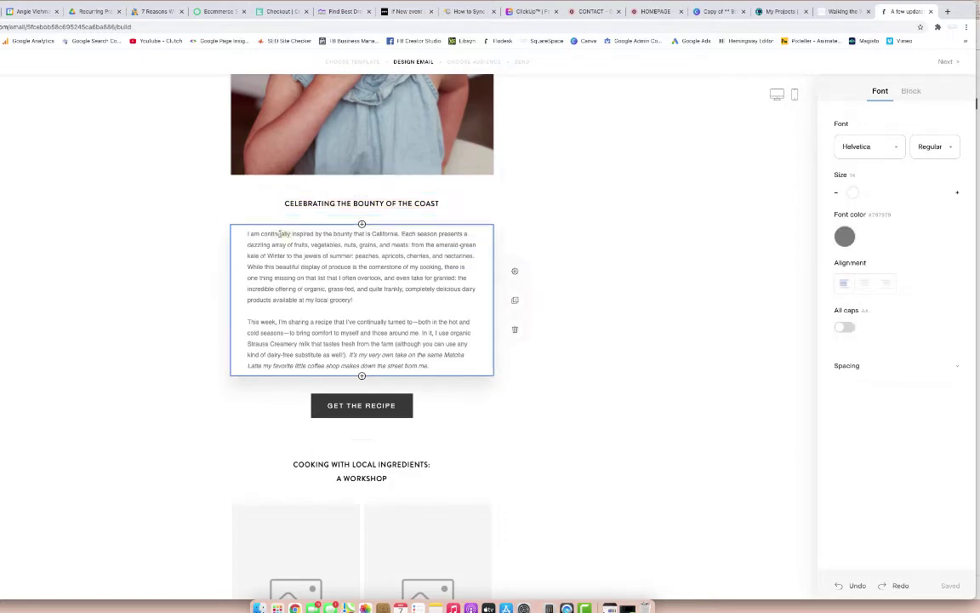
left_click_drag(290, 233, 247, 234)
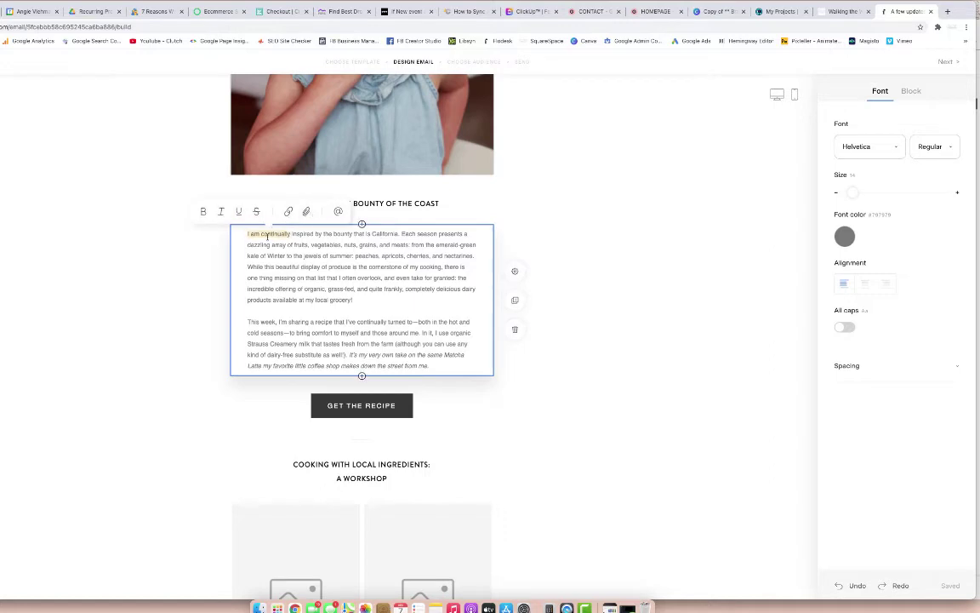
left_click(338, 212)
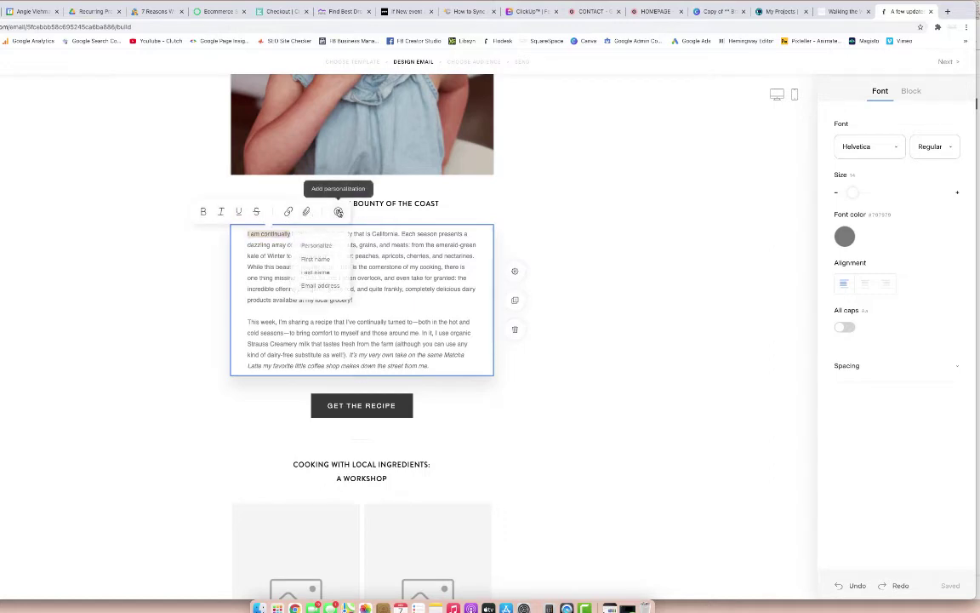
left_click(316, 257)
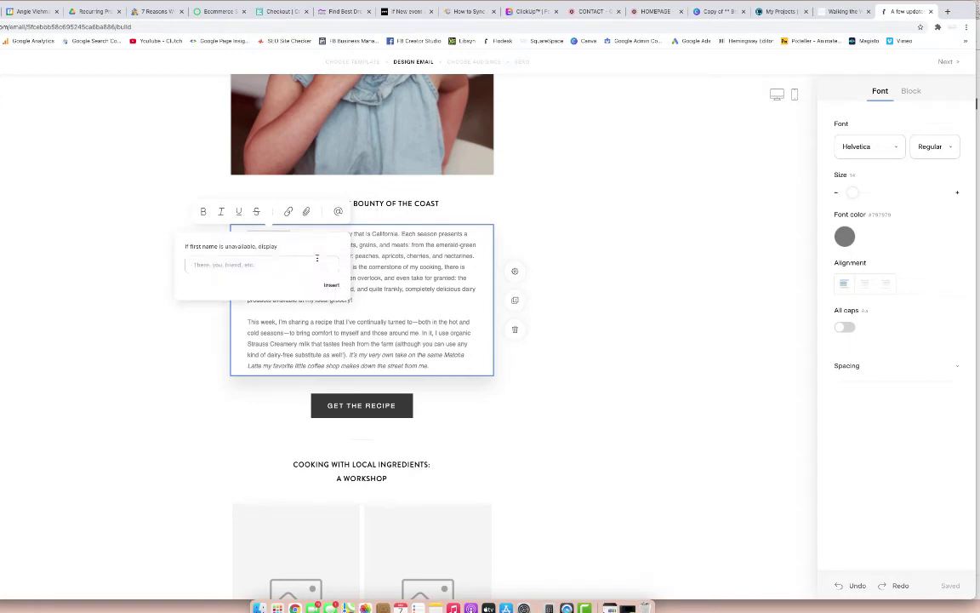
type("Friend")
left_click(331, 285)
type("'m inspired by the bount")
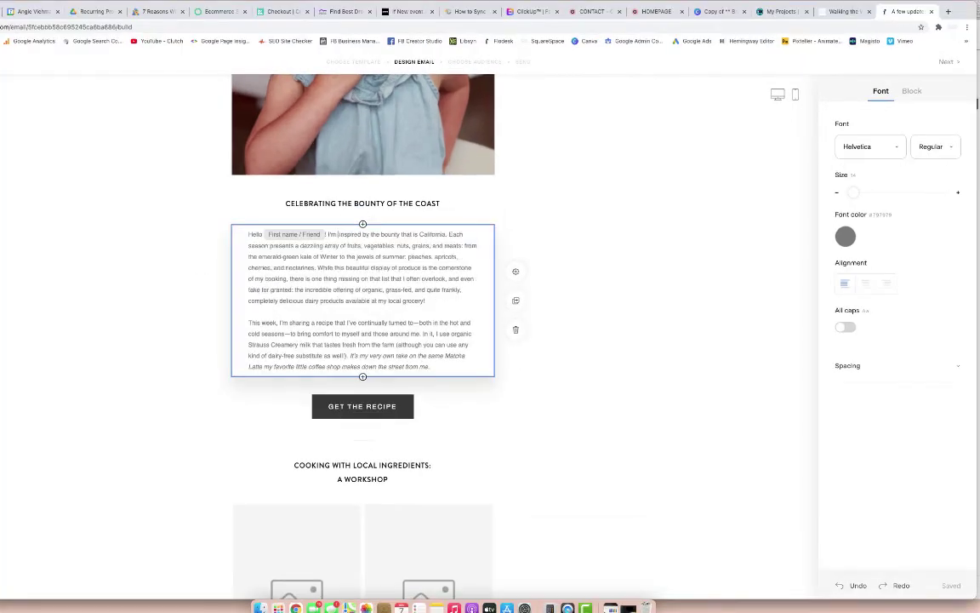
left_click(567, 338)
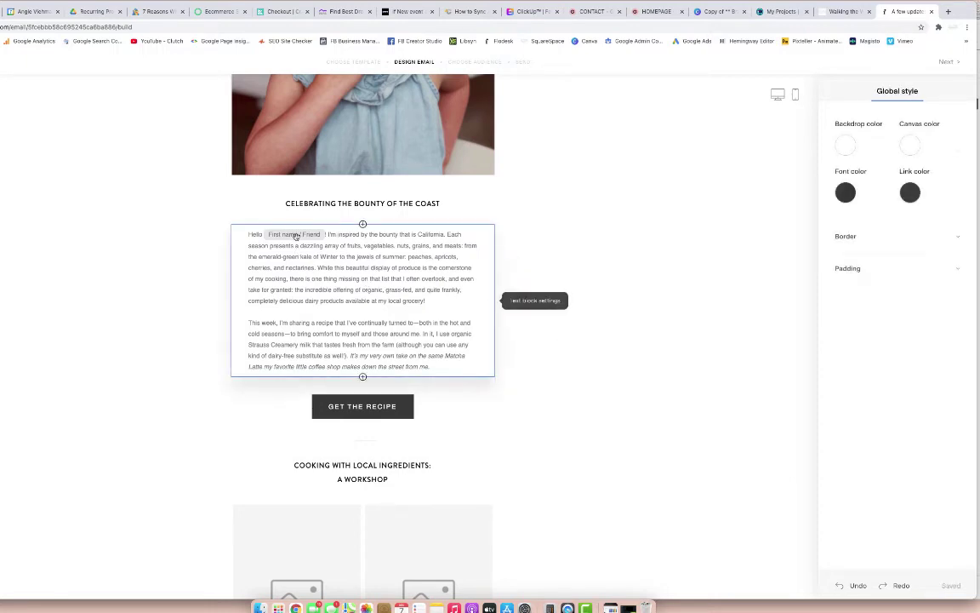
scroll(278, 429, "down", 6)
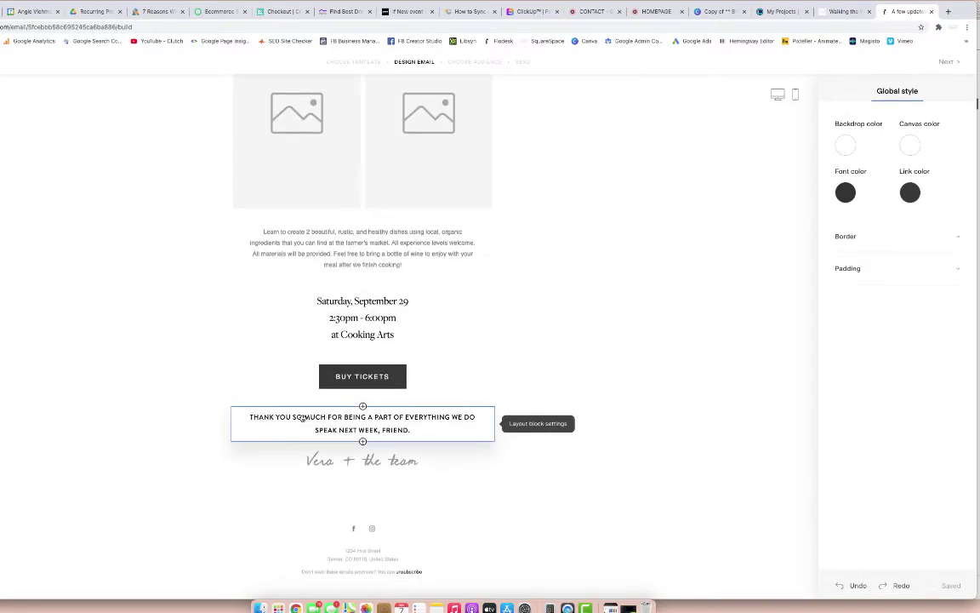
scroll(201, 318, "up", 5)
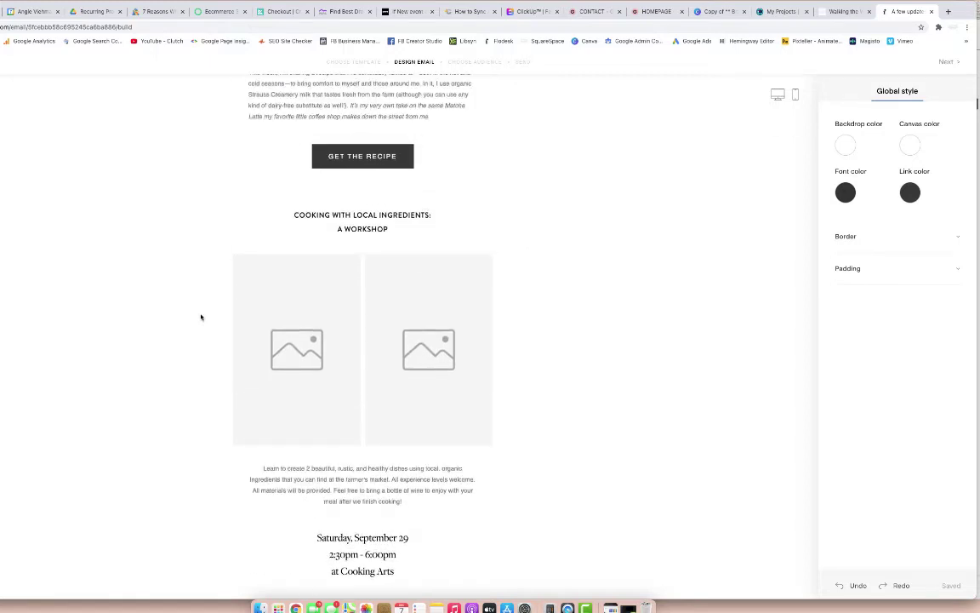
scroll(200, 317, "up", 6)
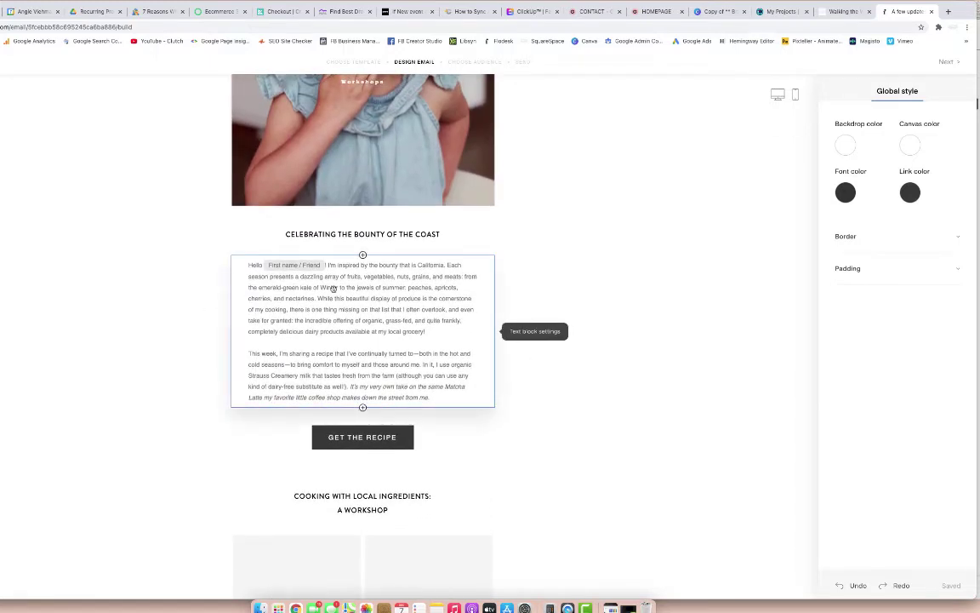
left_click(375, 362)
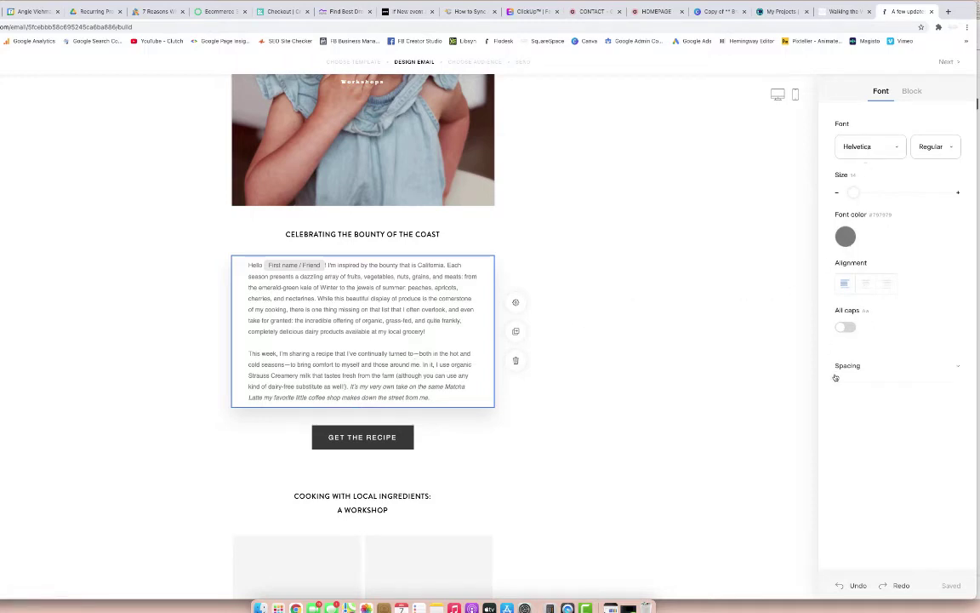
Replace the "GET THE RECIPE" button text with "DOWNLOAD NOW".
left_click(389, 441)
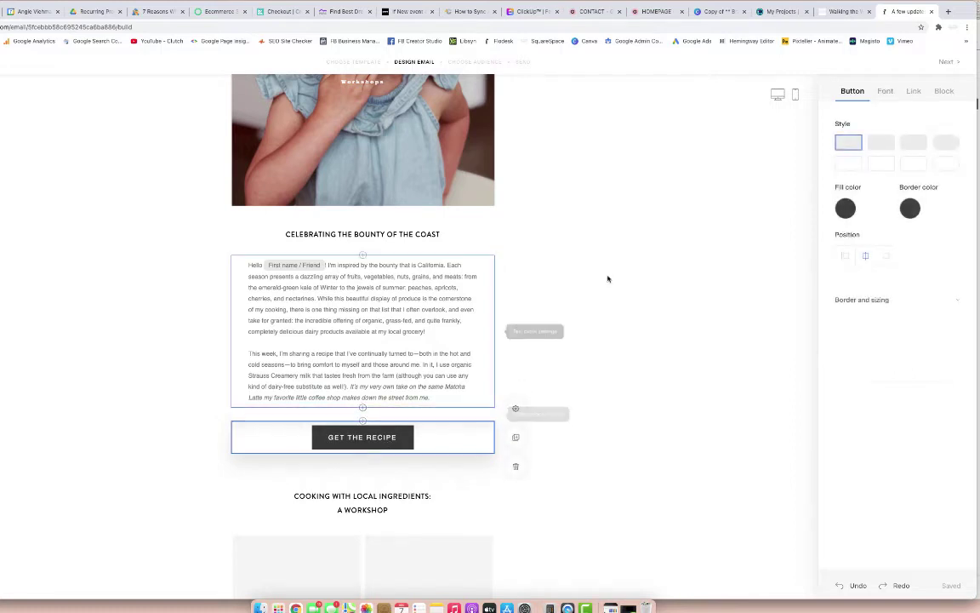
triple_click(373, 435)
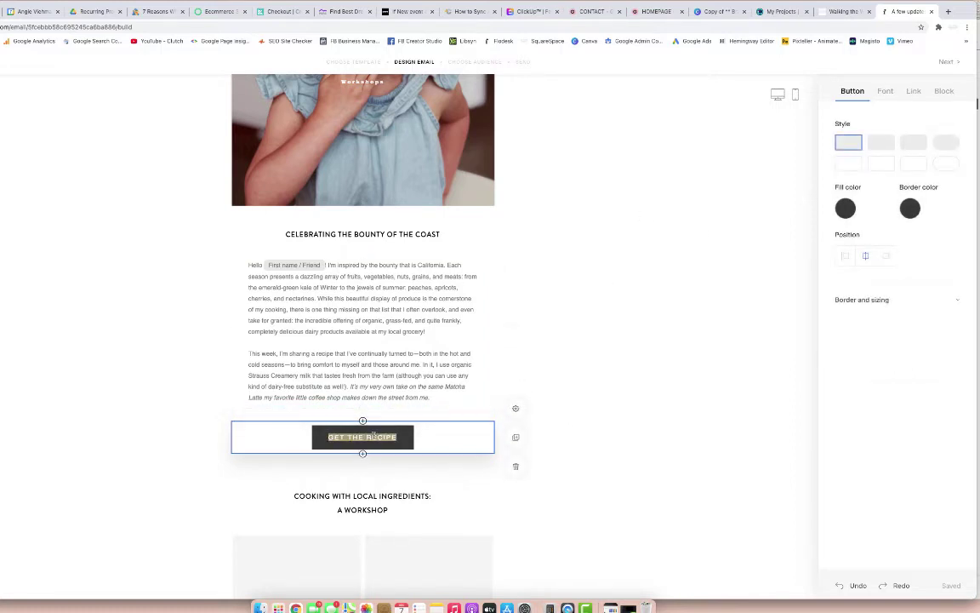
type("DOWNL")
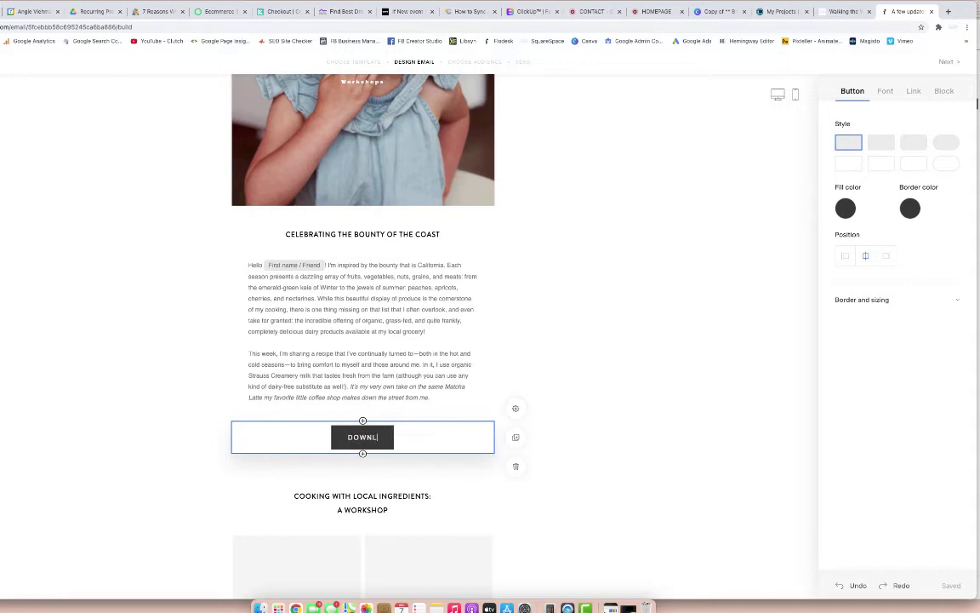
type("OAD NOW")
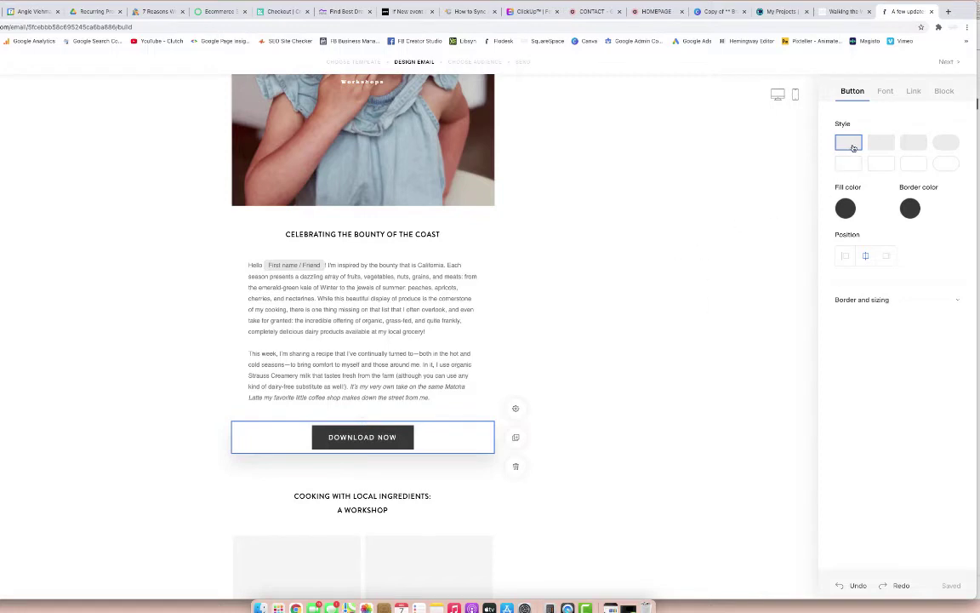
Try other filled and outlined styles for the download button, return to the square filled style, and view its fill color palette.
left_click(882, 142)
left_click(913, 143)
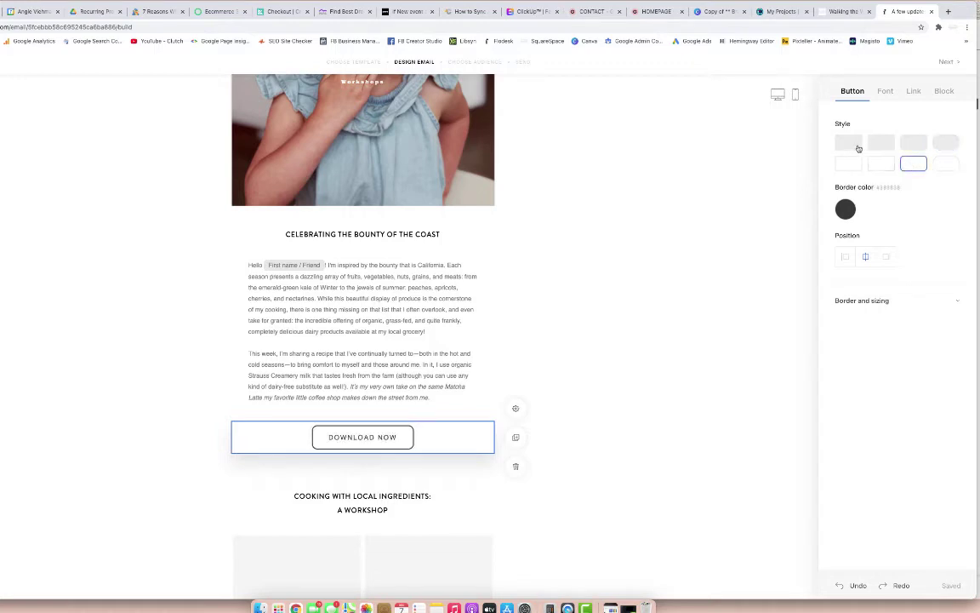
left_click(848, 143)
left_click(847, 212)
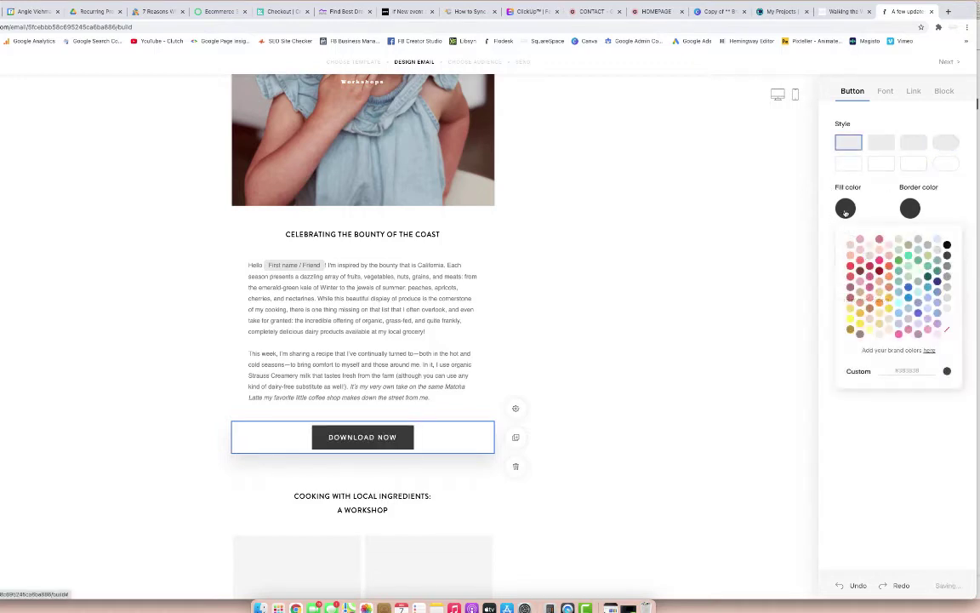
left_click(836, 240)
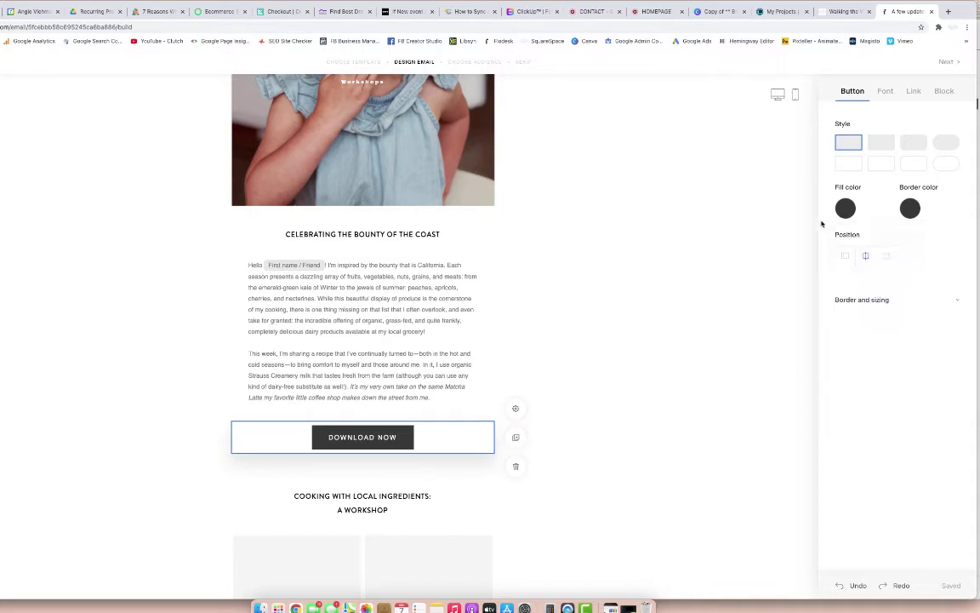
Try the download button's left and right positions, view its border and sizing settings, and return it to the center.
left_click(846, 257)
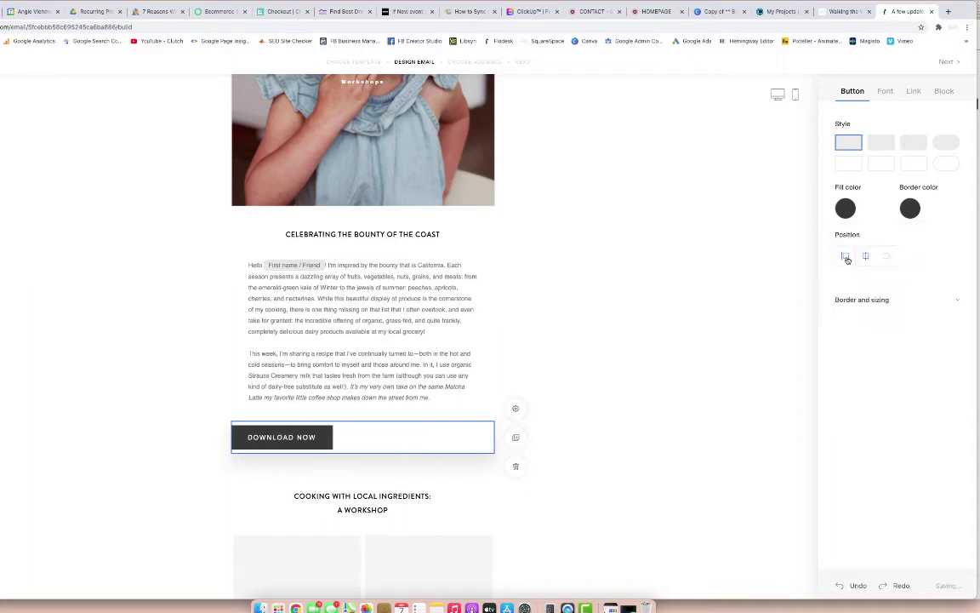
left_click(867, 256)
left_click(887, 256)
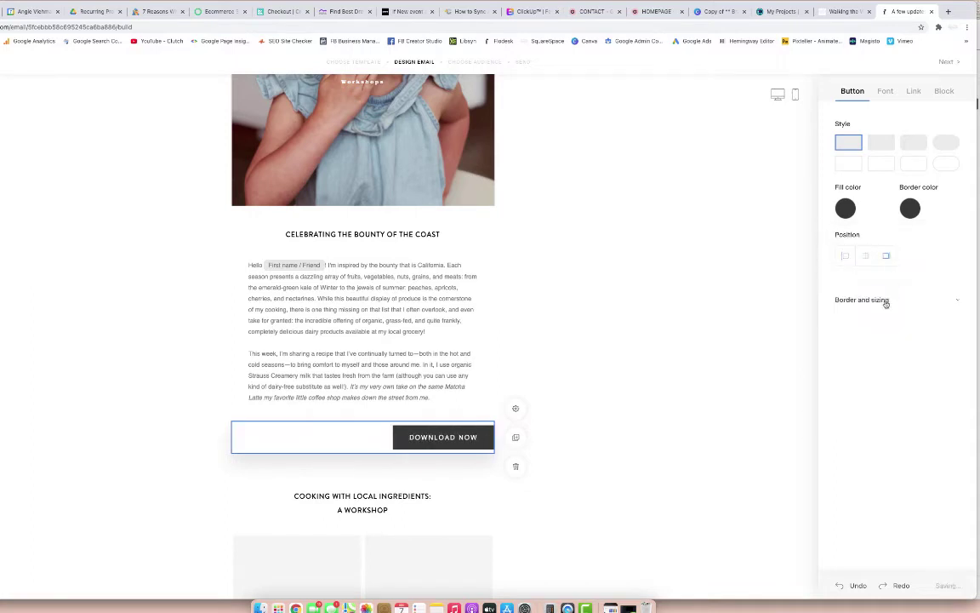
left_click(876, 305)
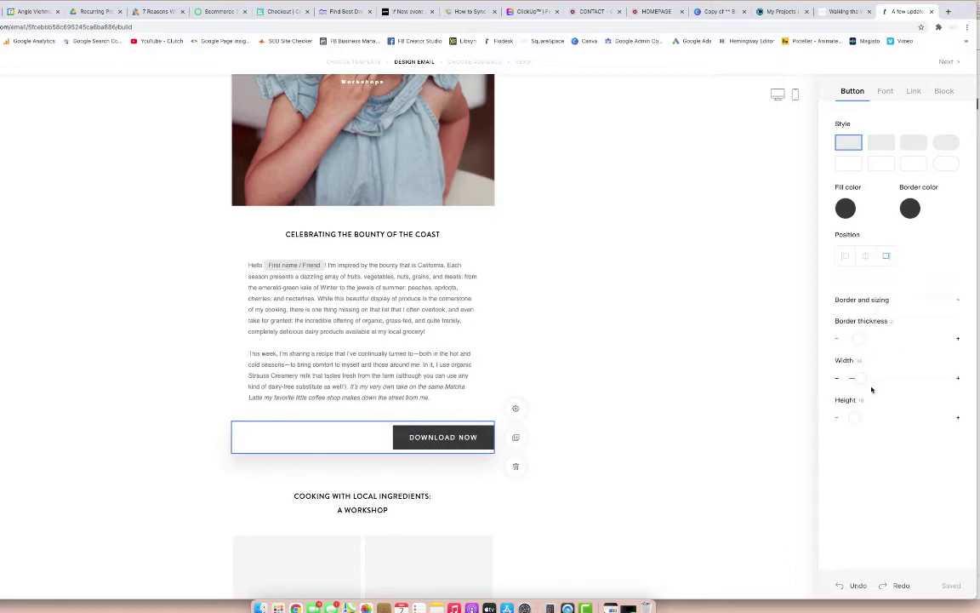
left_click(865, 256)
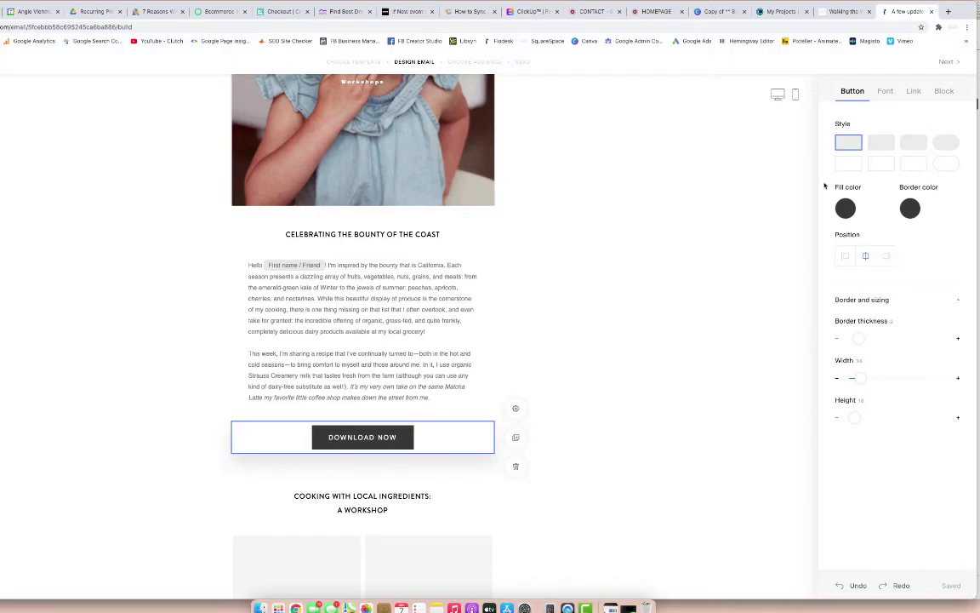
left_click(885, 92)
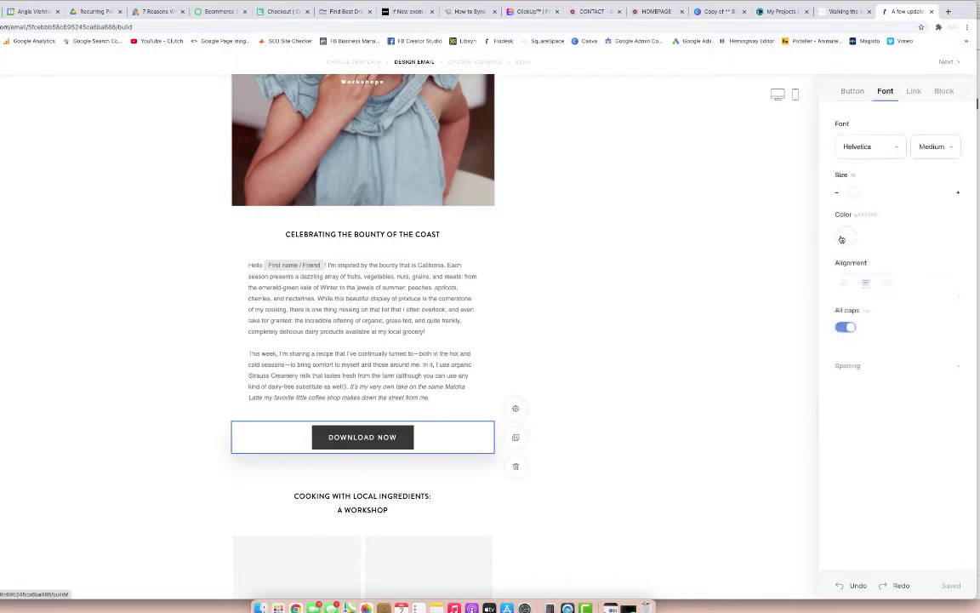
left_click(914, 92)
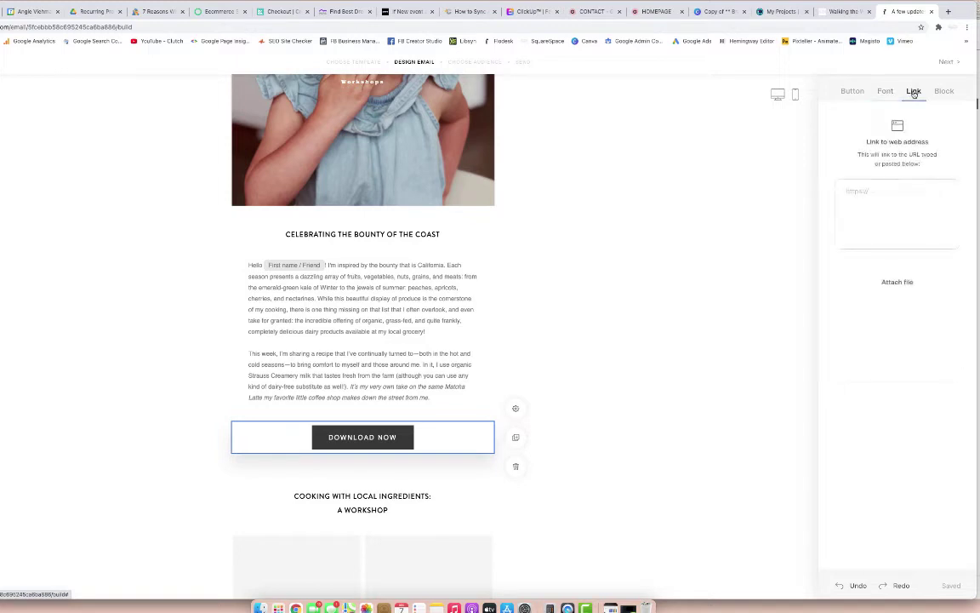
left_click(858, 198)
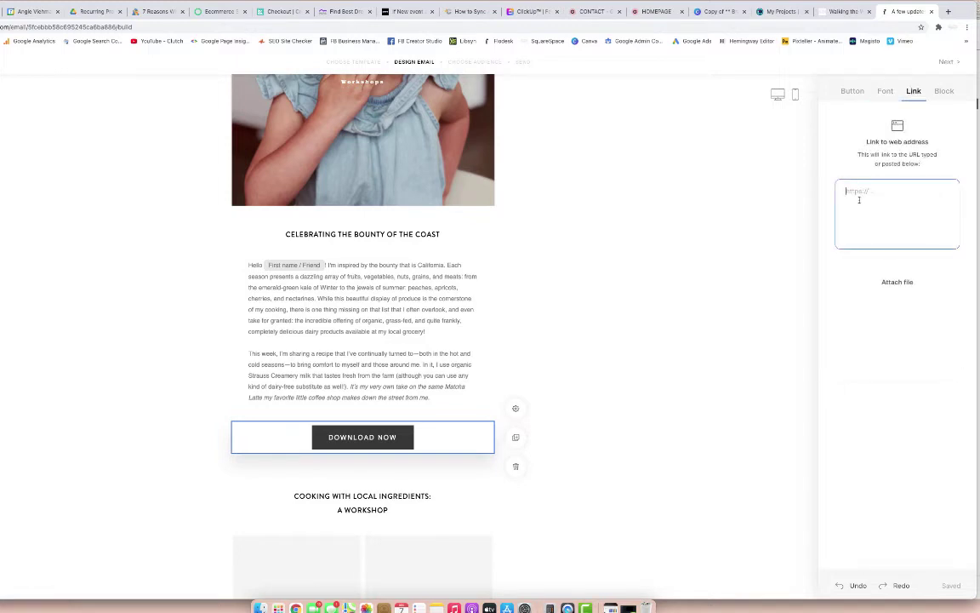
type("hh")
type("https://www.thecompleteonlinestore.com/introtraining")
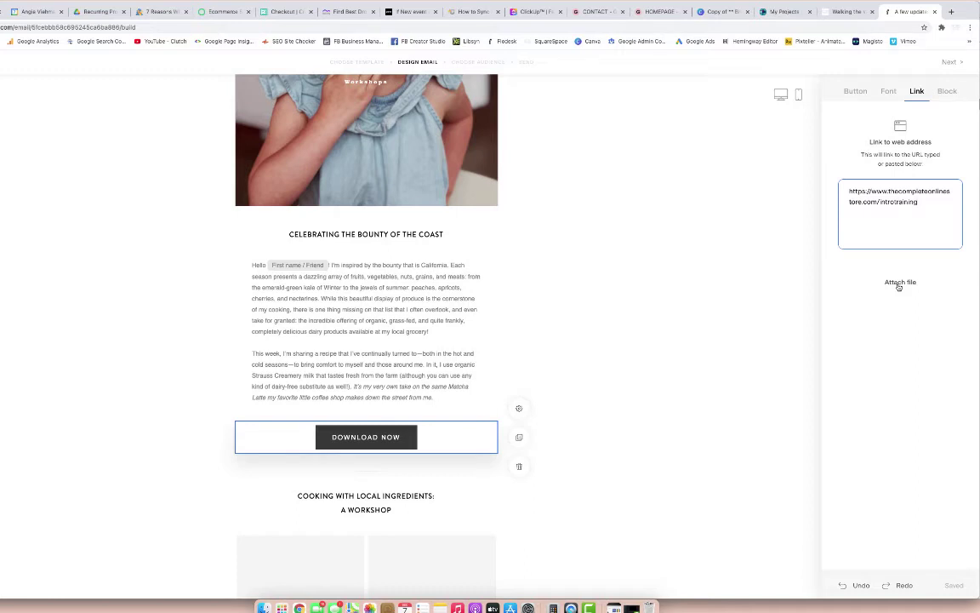
left_click(702, 307)
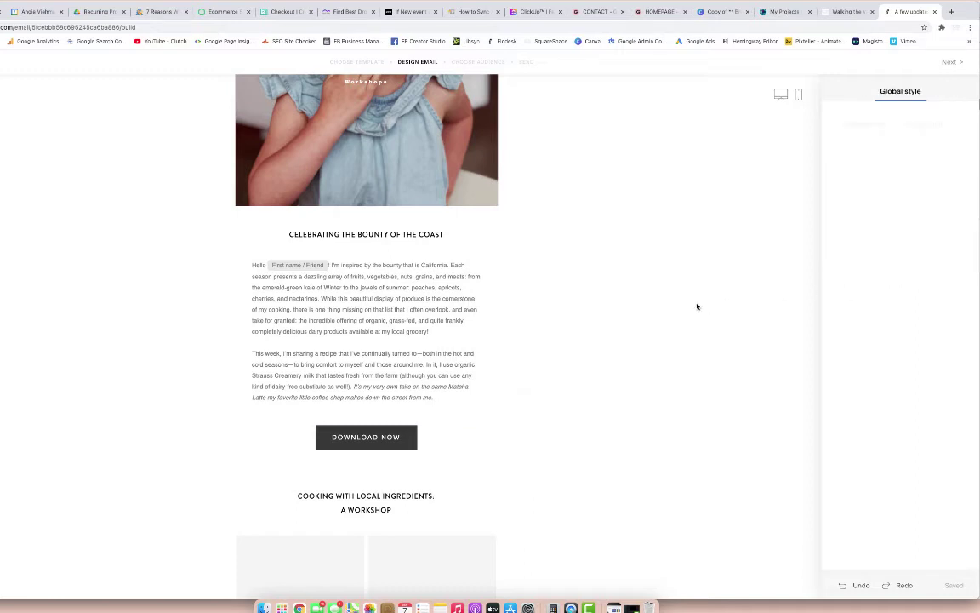
Delete the "Cooking with Local Ingredients: A Workshop" heading and the two-image placeholder block below it.
scroll(569, 390, "down", 5)
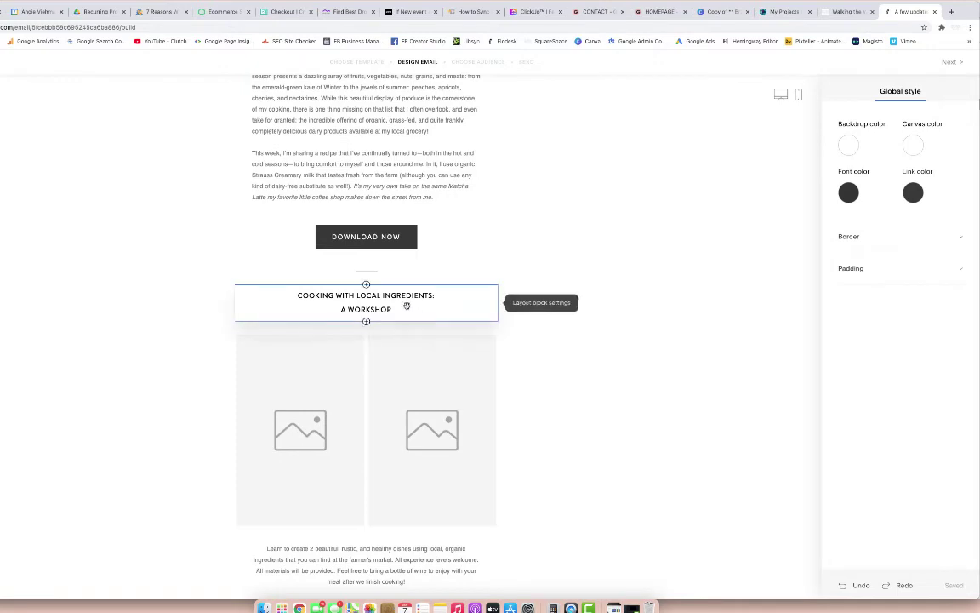
left_click(411, 303)
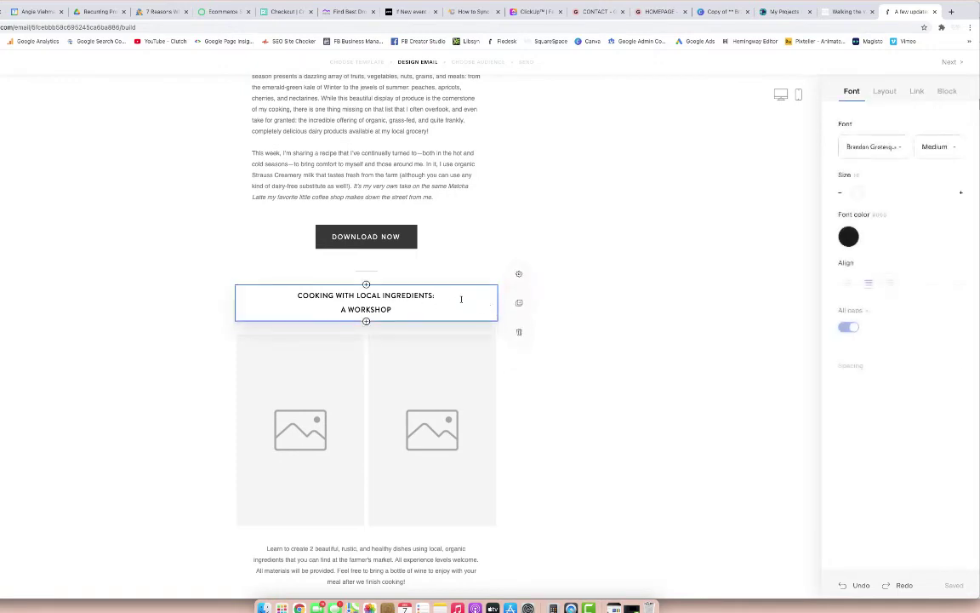
left_click(519, 335)
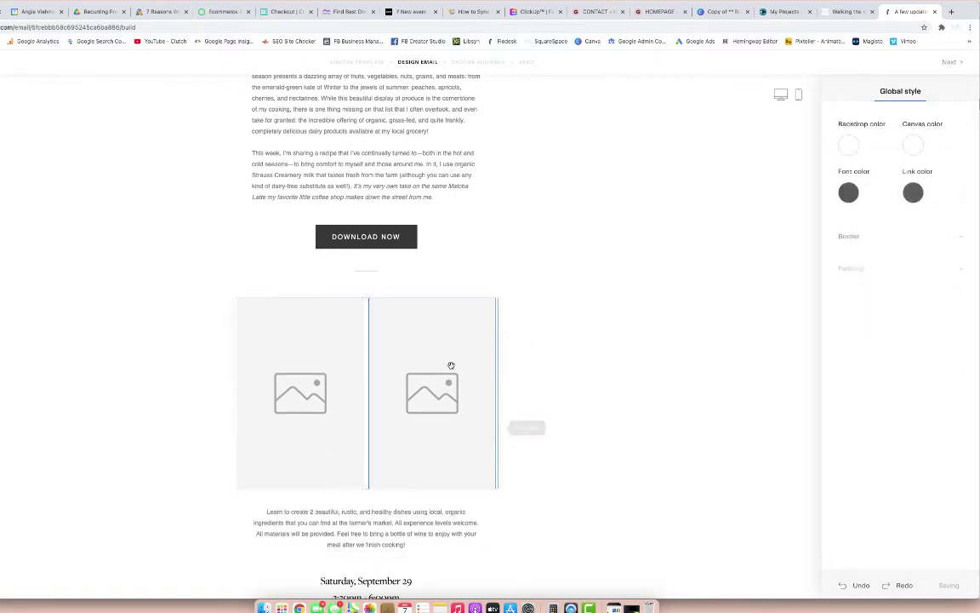
left_click(448, 370)
left_click(521, 424)
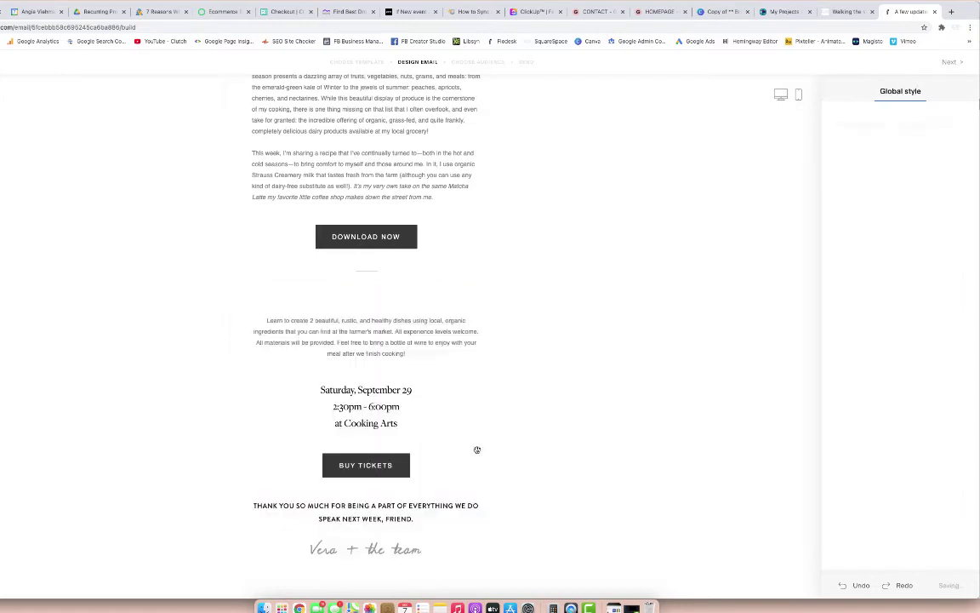
Delete the workshop description, the date and location text, and the "BUY TICKETS" button.
scroll(477, 425, "down", 2)
left_click(475, 273)
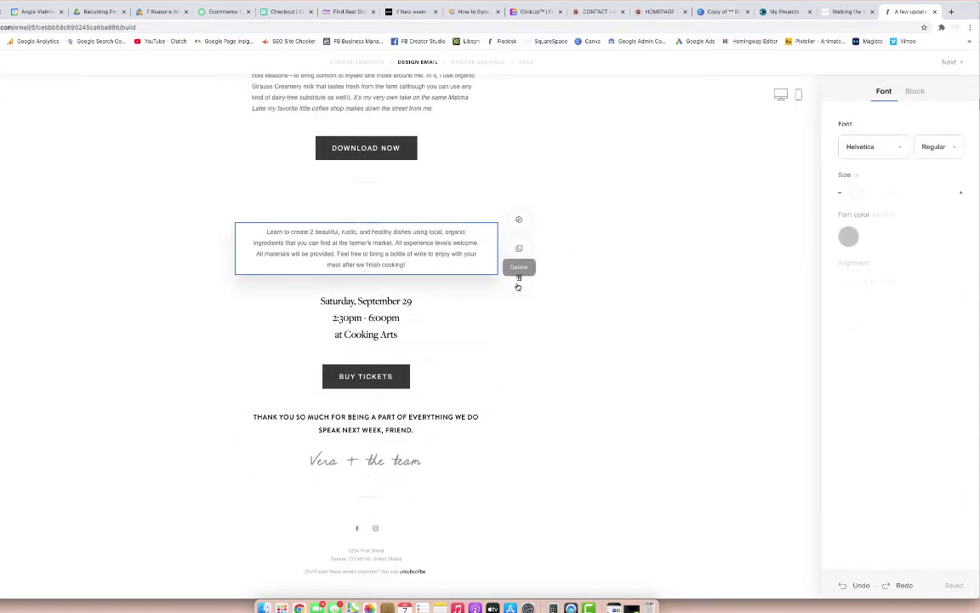
left_click(518, 284)
left_click(377, 308)
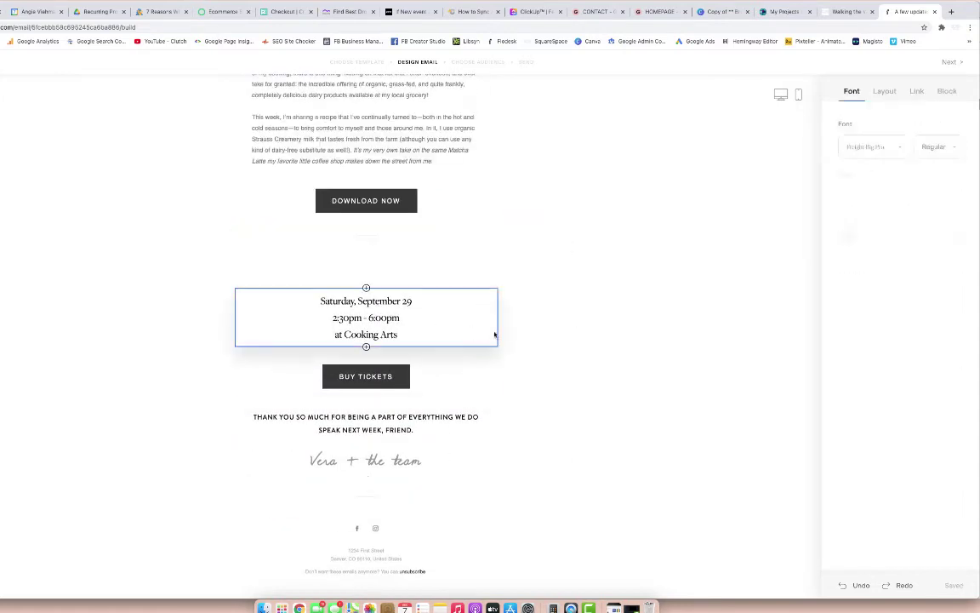
left_click(518, 317)
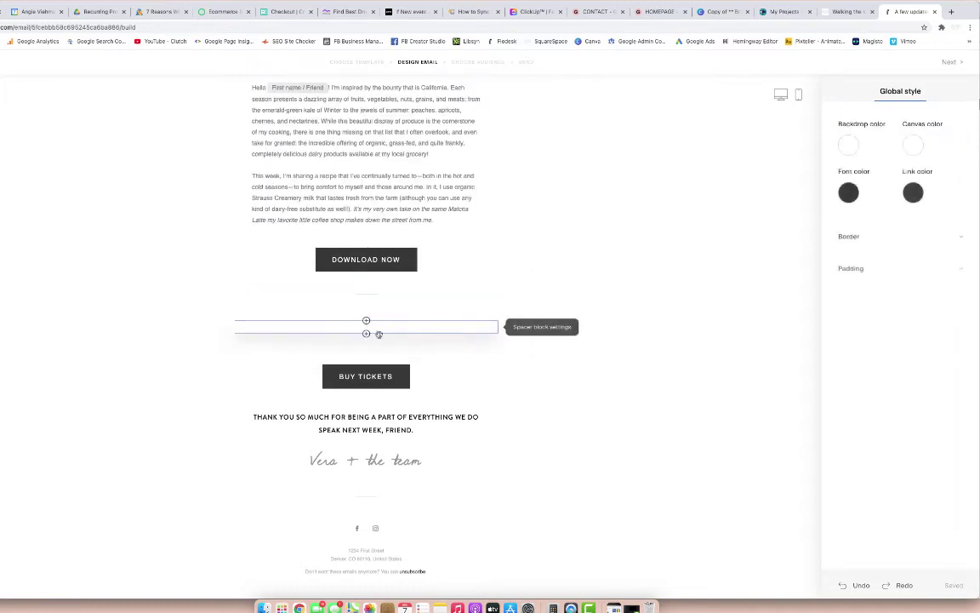
left_click(473, 376)
left_click(518, 406)
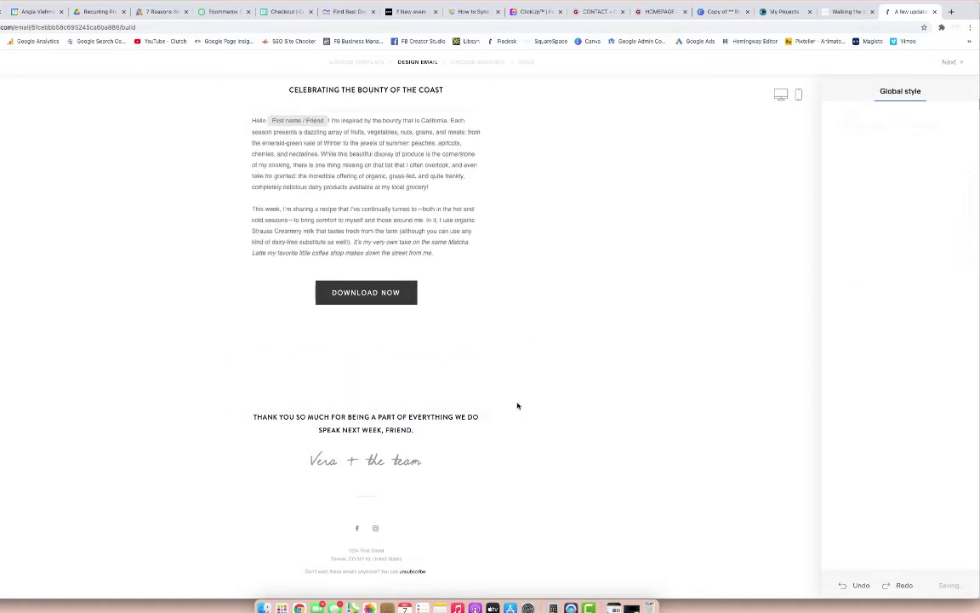
Delete the leftover spacer blocks between the divider below the download button and the thank-you text.
mouse_move(387, 338)
left_mouse_down()
mouse_move(368, 400)
mouse_move(383, 352)
left_mouse_up()
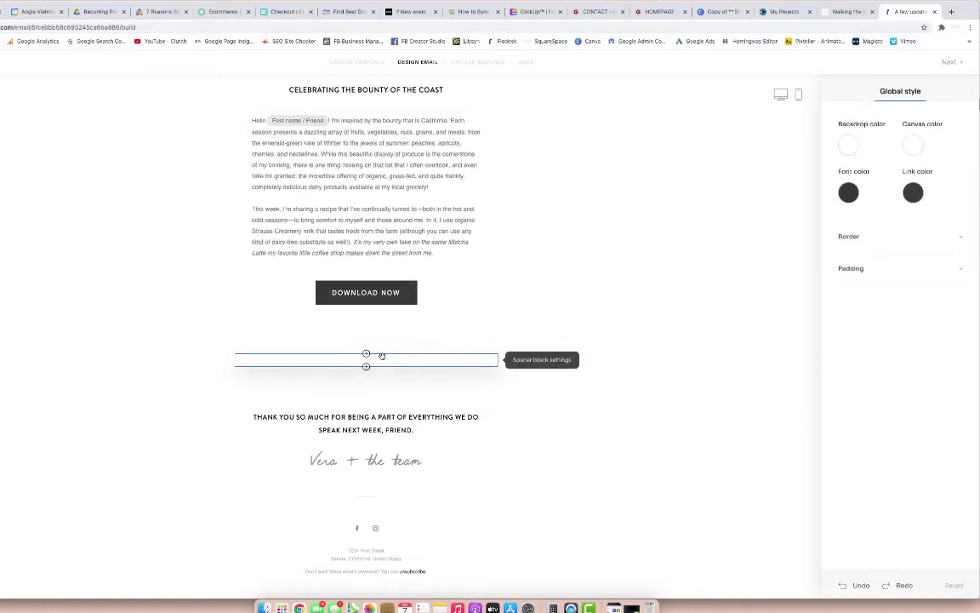
left_click(382, 361)
left_click(521, 390)
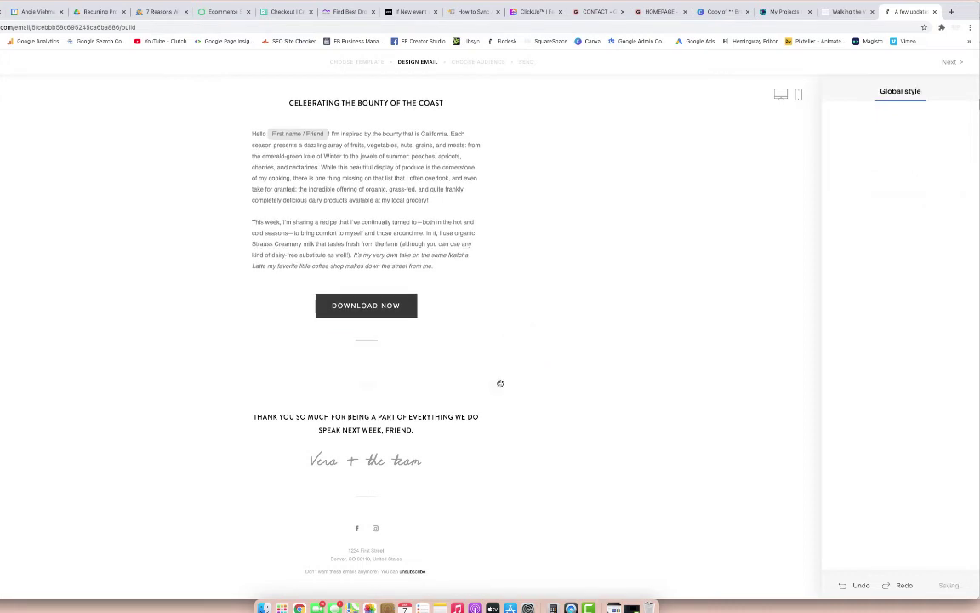
left_click(412, 361)
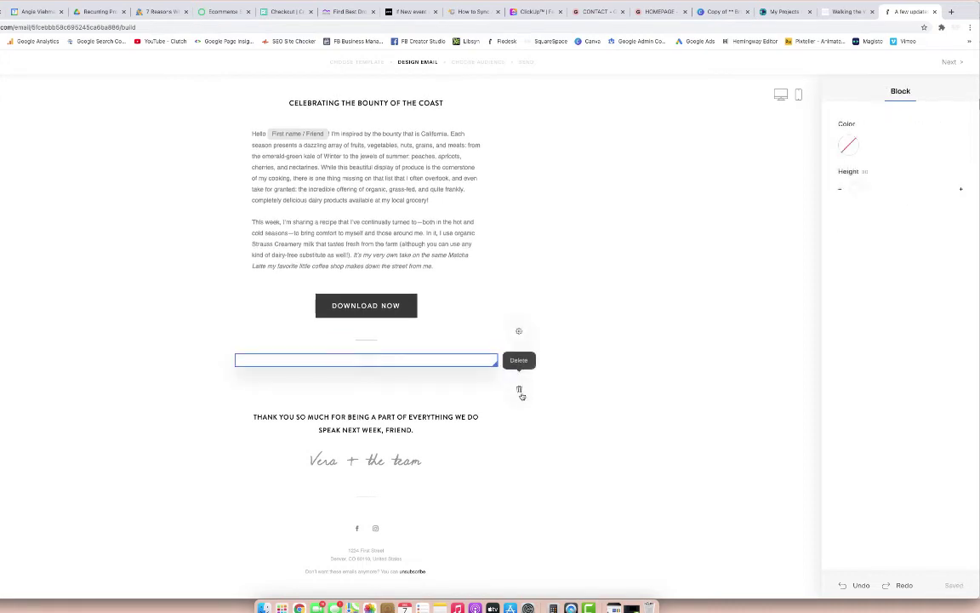
left_click(520, 391)
left_click(520, 389)
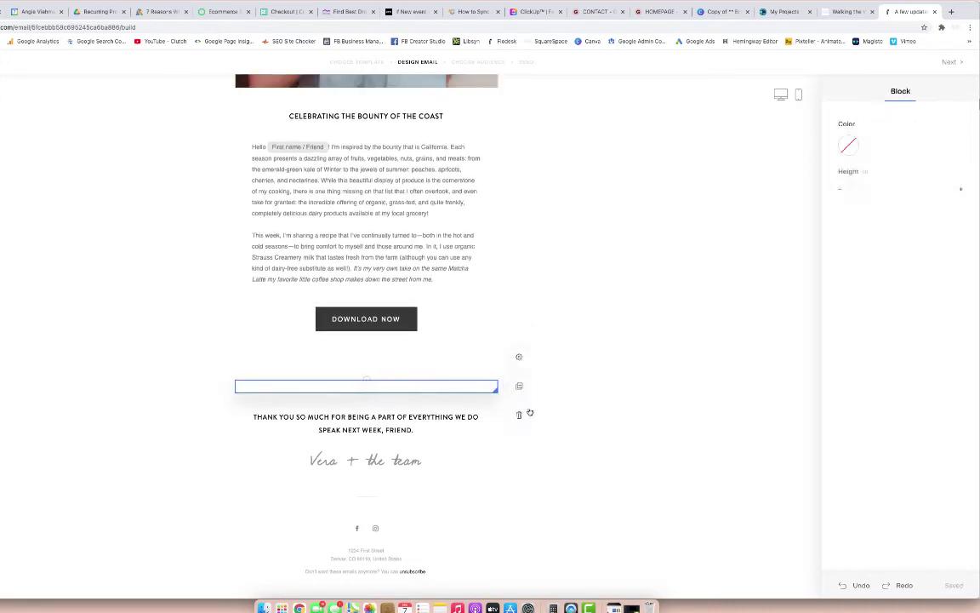
left_click(518, 412)
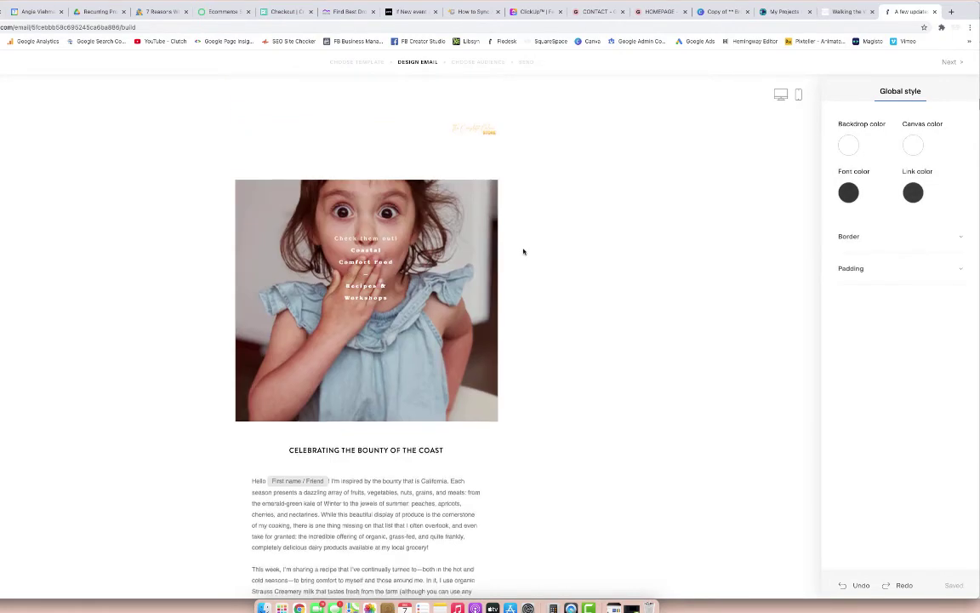
Inspect the closing signature's font settings and review the email from the hero image down to the sign-off.
left_click(367, 433)
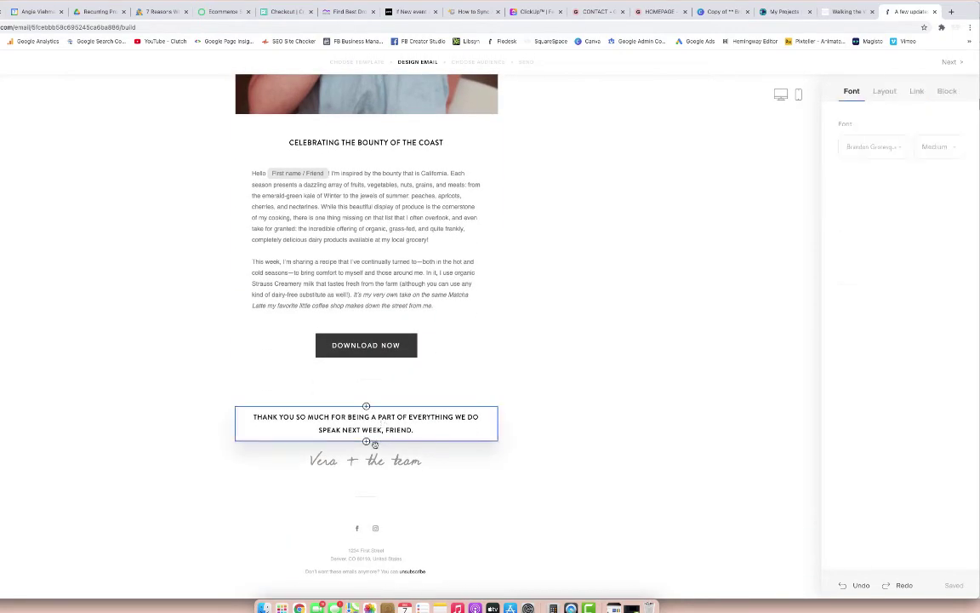
left_click(371, 455)
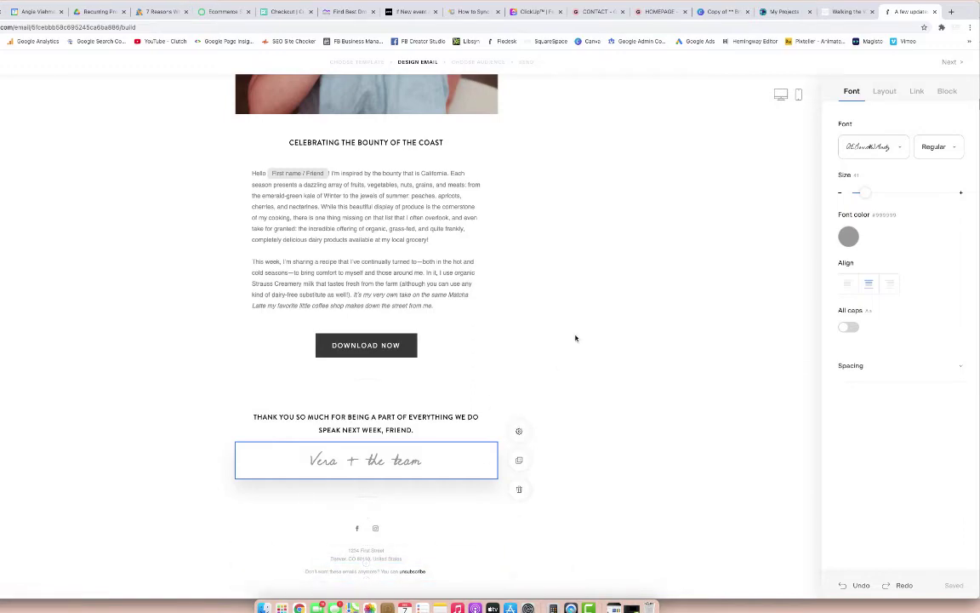
scroll(575, 338, "up", 4)
scroll(575, 338, "down", 2)
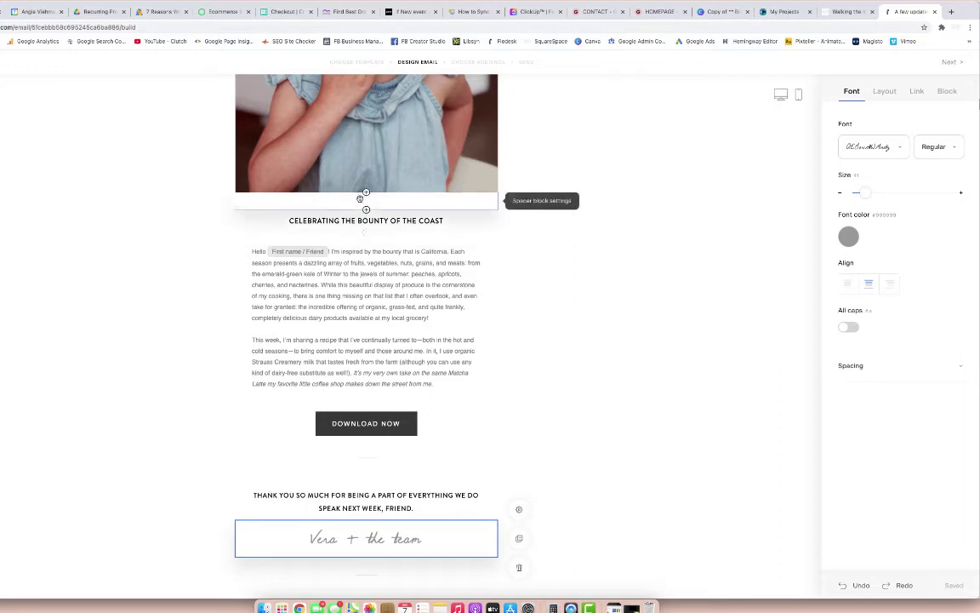
scroll(360, 198, "up", 5)
scroll(349, 236, "down", 4)
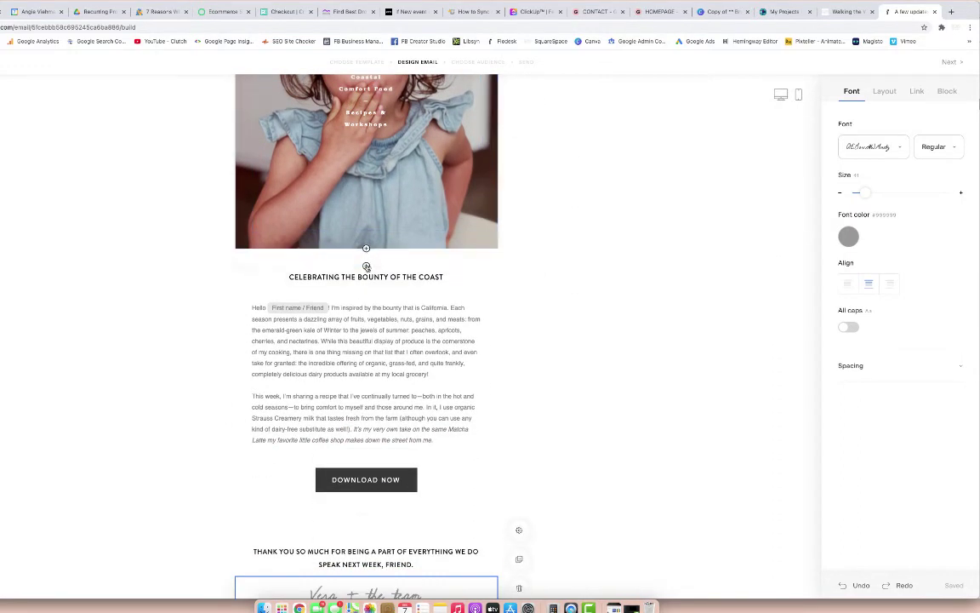
Insert a layout block between the hero image and the "Celebrating the Bounty of the Coast" heading, using the "Get my top 10 favorite business hacks" design.
left_click(366, 266)
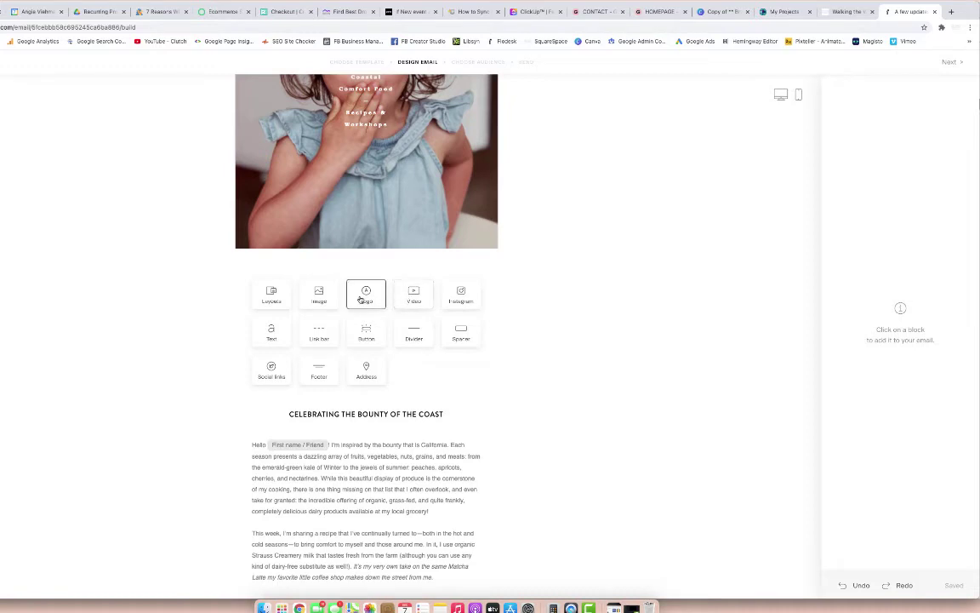
left_click(271, 295)
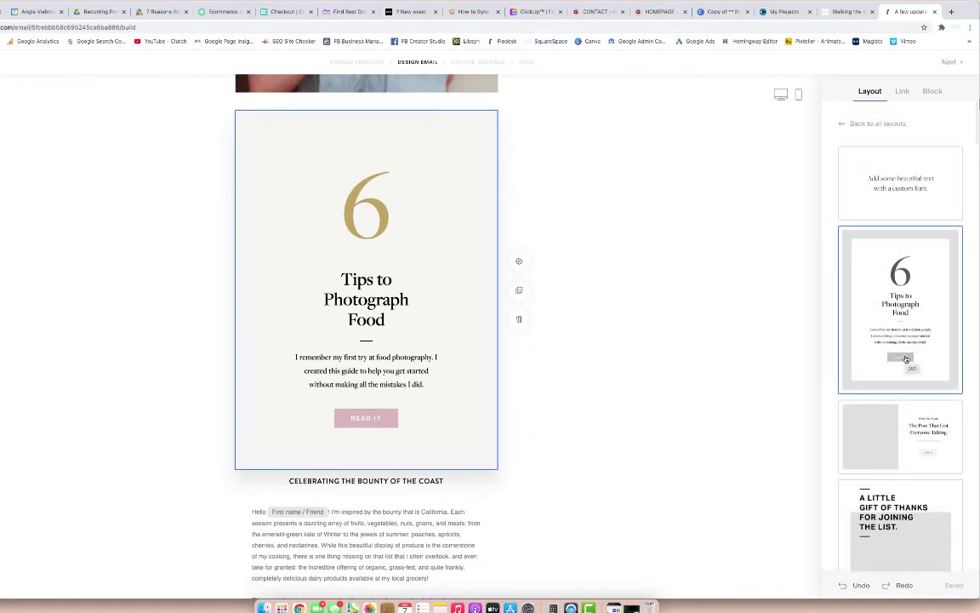
scroll(906, 359, "down", 15)
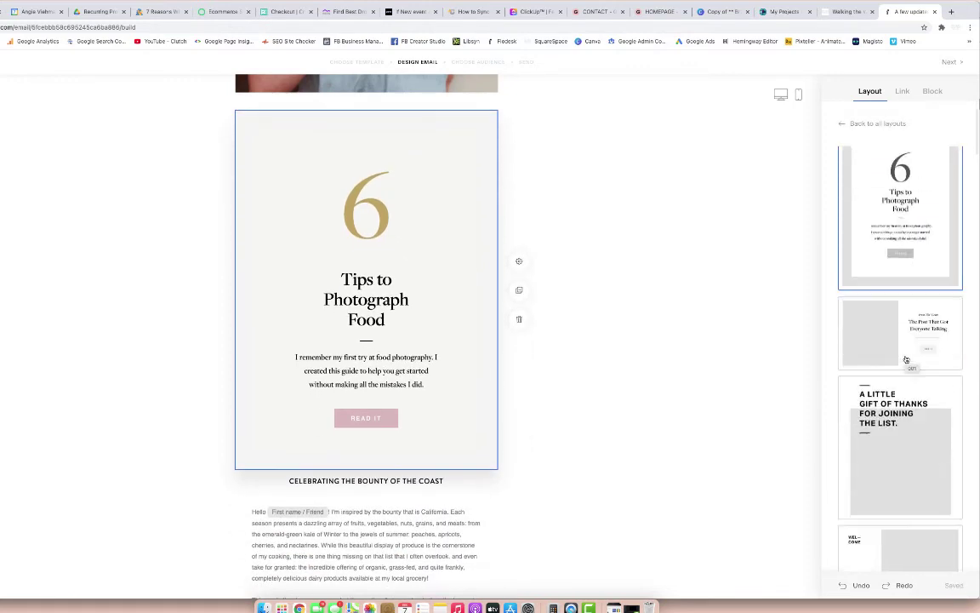
scroll(906, 359, "down", 4)
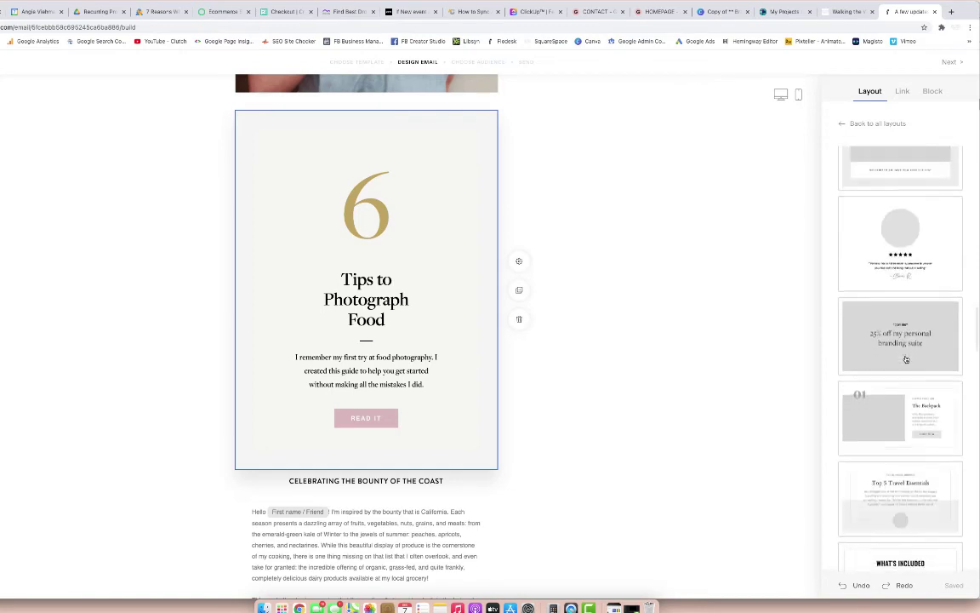
scroll(906, 359, "up", 5)
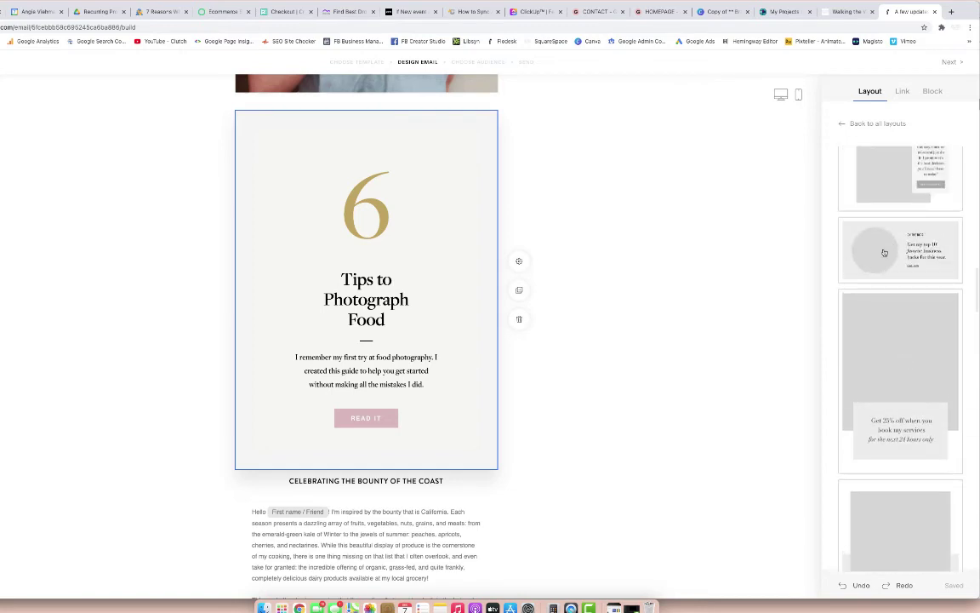
left_click(890, 245)
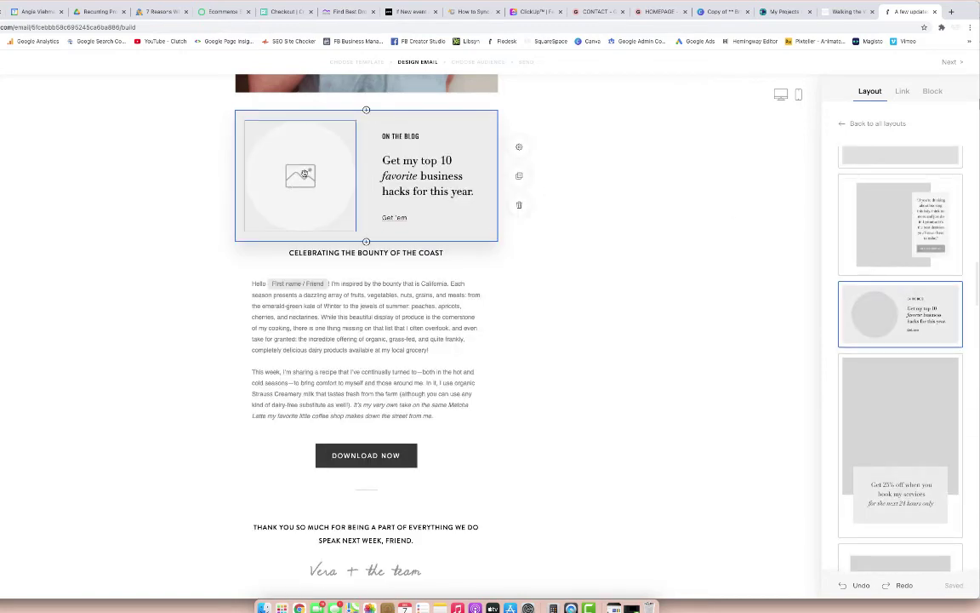
Change the new block's image placeholder from a circle to a portrait rectangle and open the font settings of its text.
left_click(303, 173)
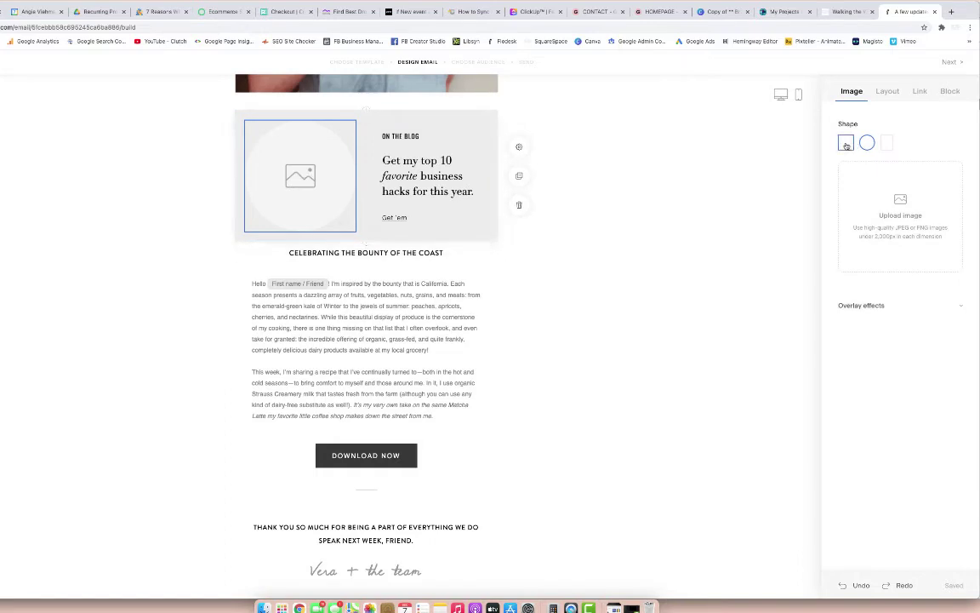
left_click(887, 143)
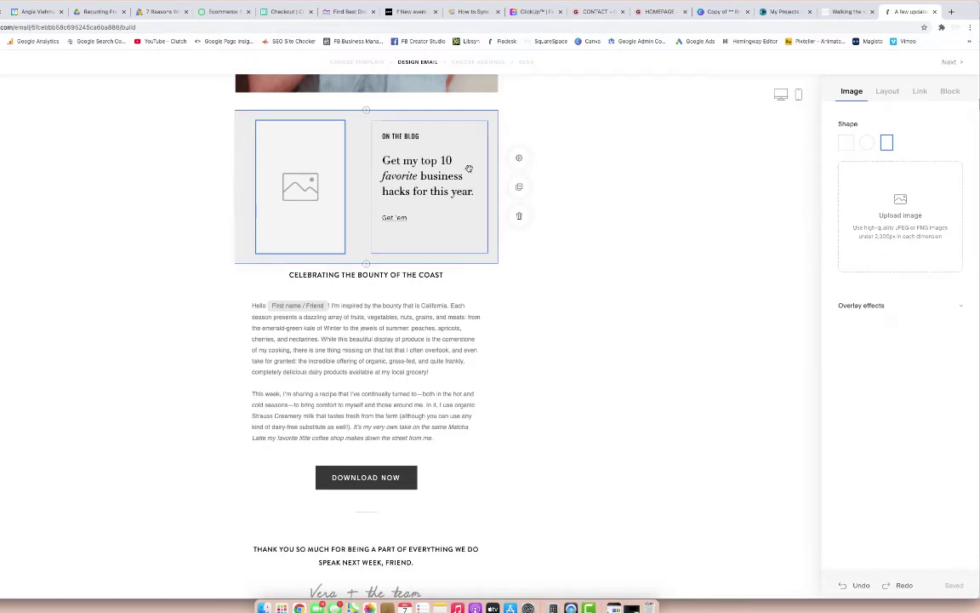
left_click(418, 163)
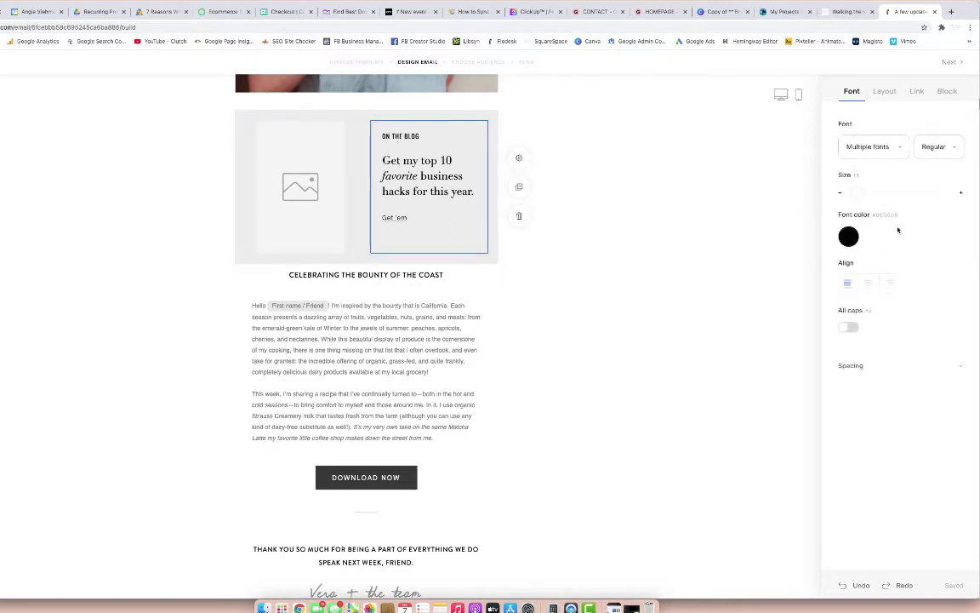
Enlarge the hero image's overlay text to size 31 and align it vertically to the top.
scroll(661, 208, "up", 5)
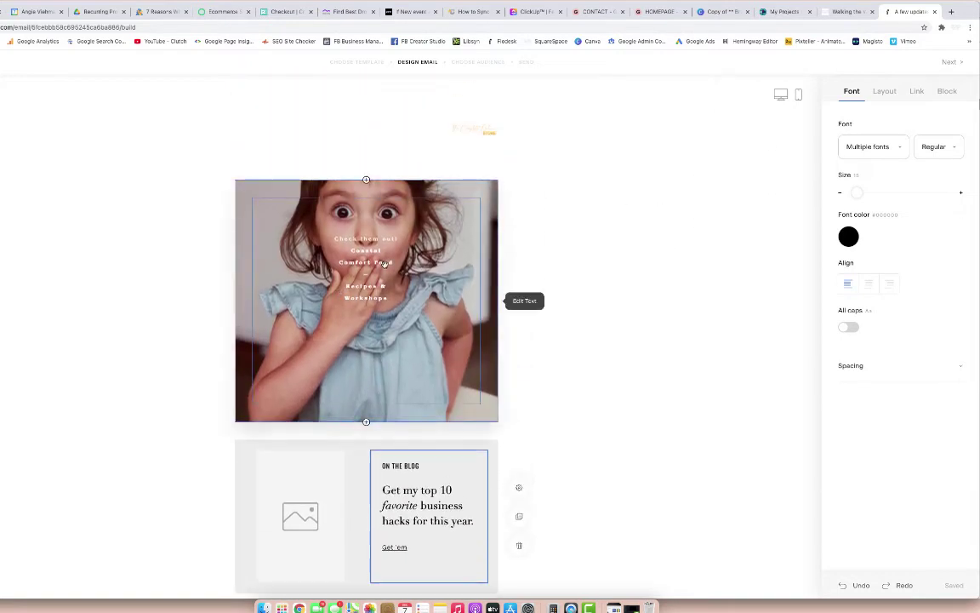
left_click(472, 294)
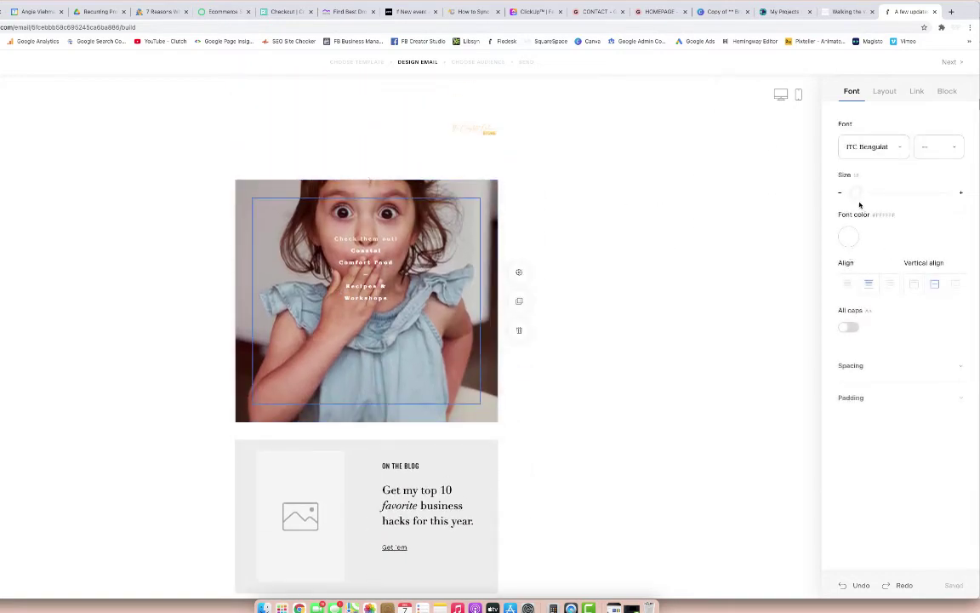
left_click(866, 193)
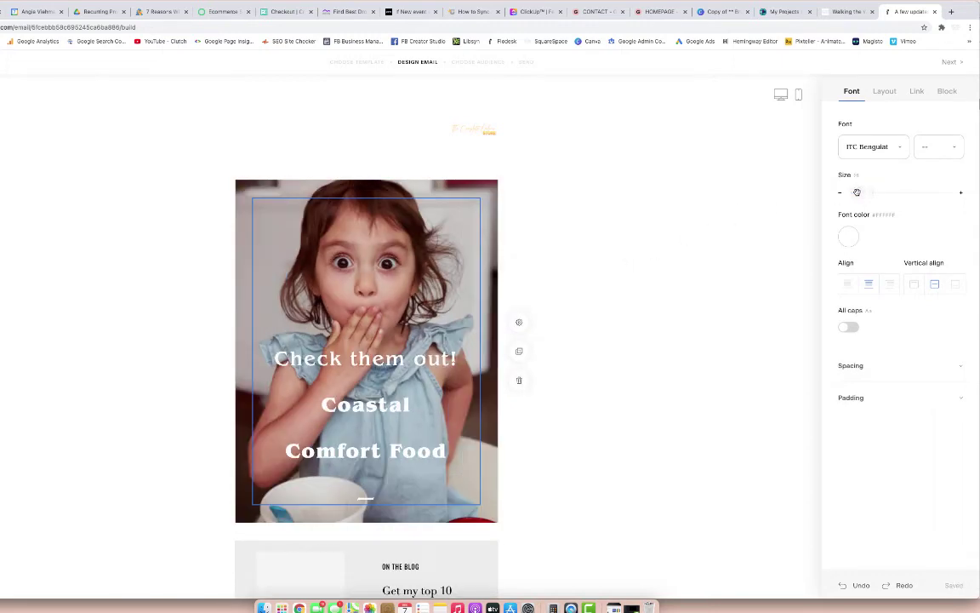
left_click_drag(862, 192, 860, 192)
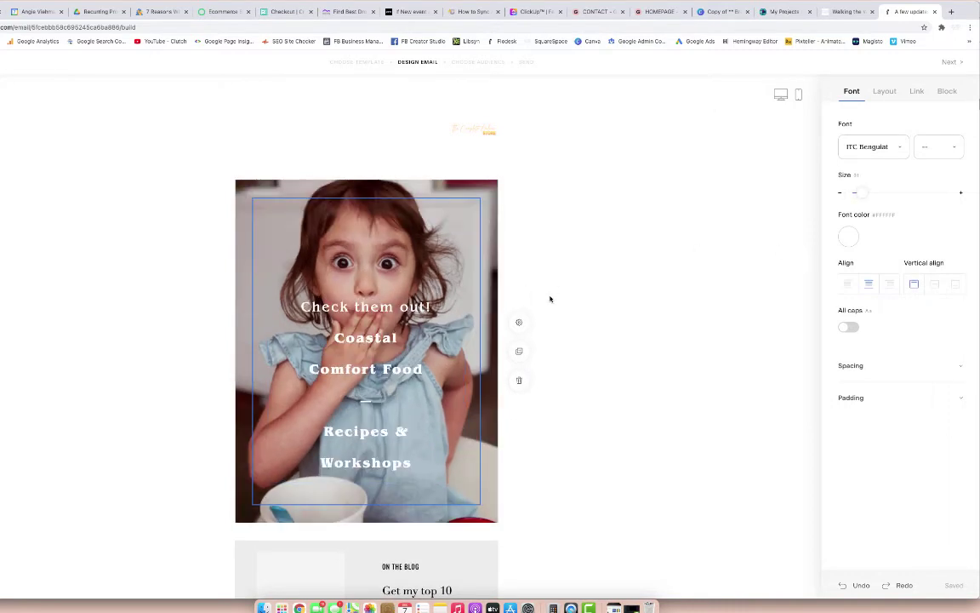
scroll(550, 298, "down", 2)
scroll(549, 299, "up", 2)
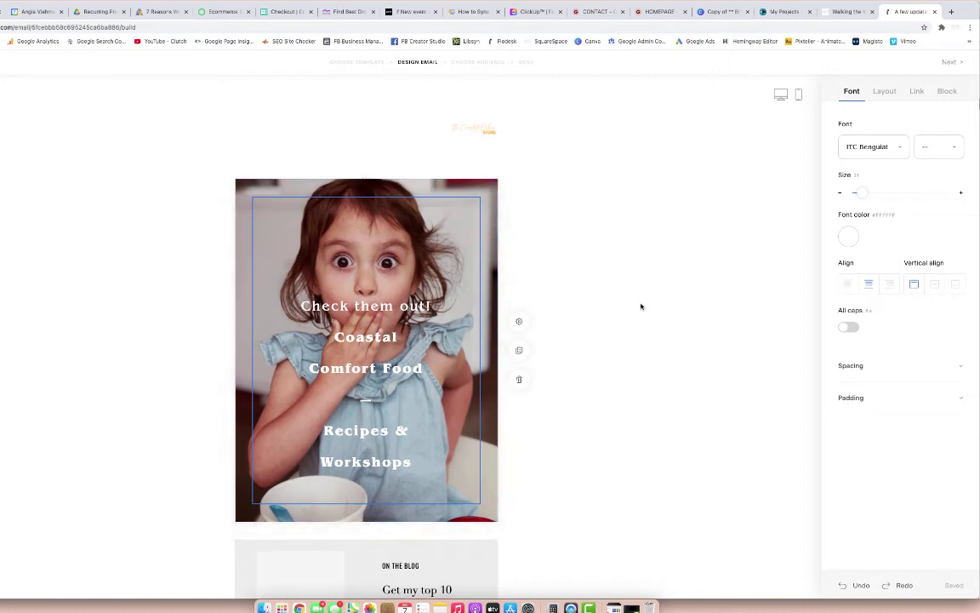
Preview the email, return to editing and proceed to choosing the audience.
left_click(799, 95)
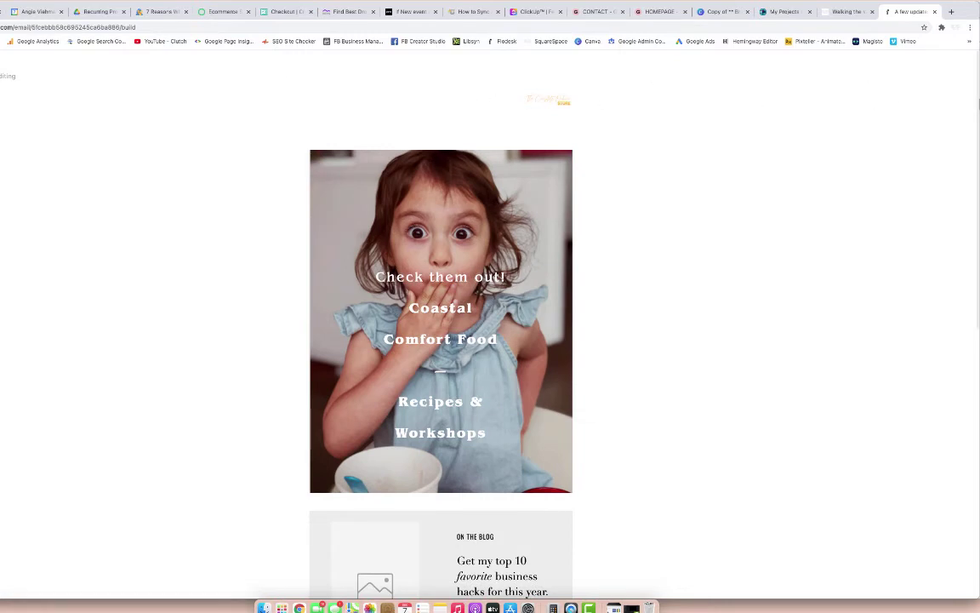
left_click(5, 75)
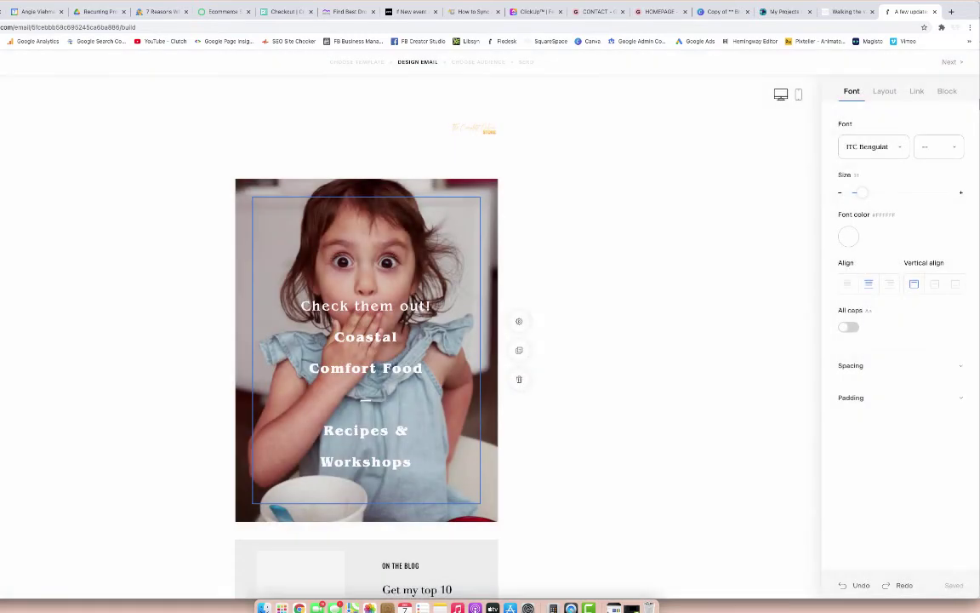
left_click(950, 63)
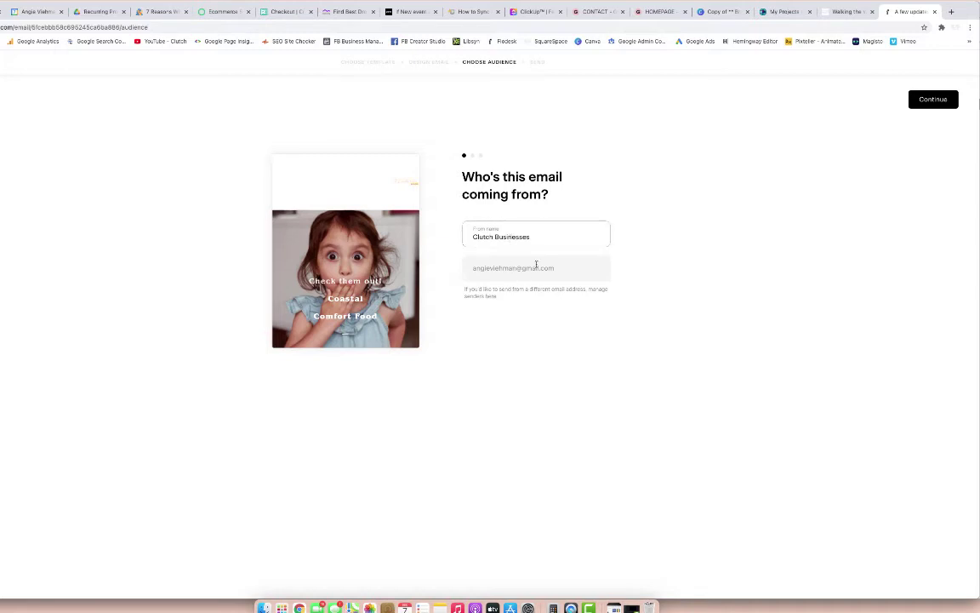
Accept the sender details, set the subject line to "Tasty Recipes Inside" and the preview text to "Yum yum yum", and continue to the recipients.
left_click(935, 100)
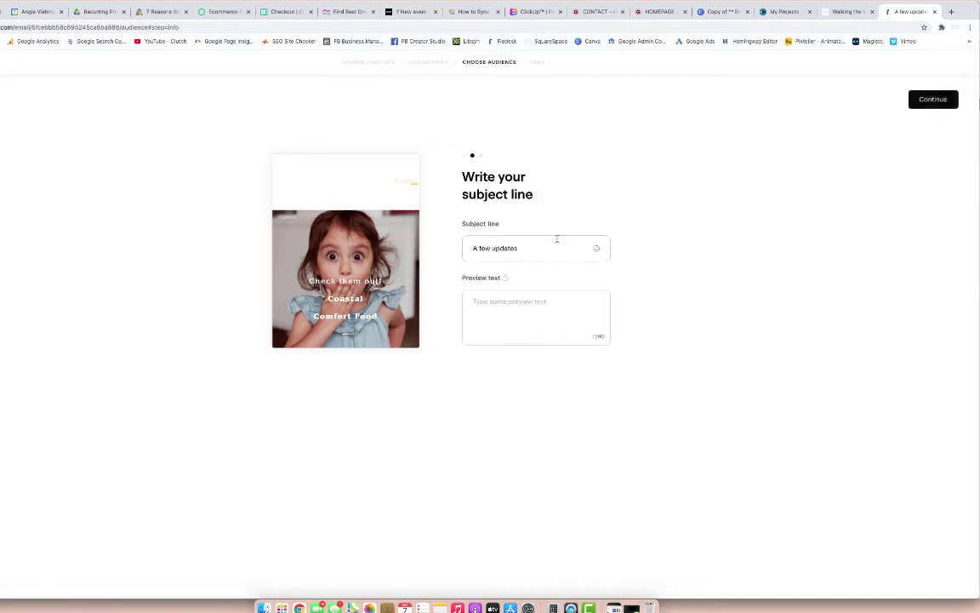
left_click(519, 247)
triple_click(520, 247)
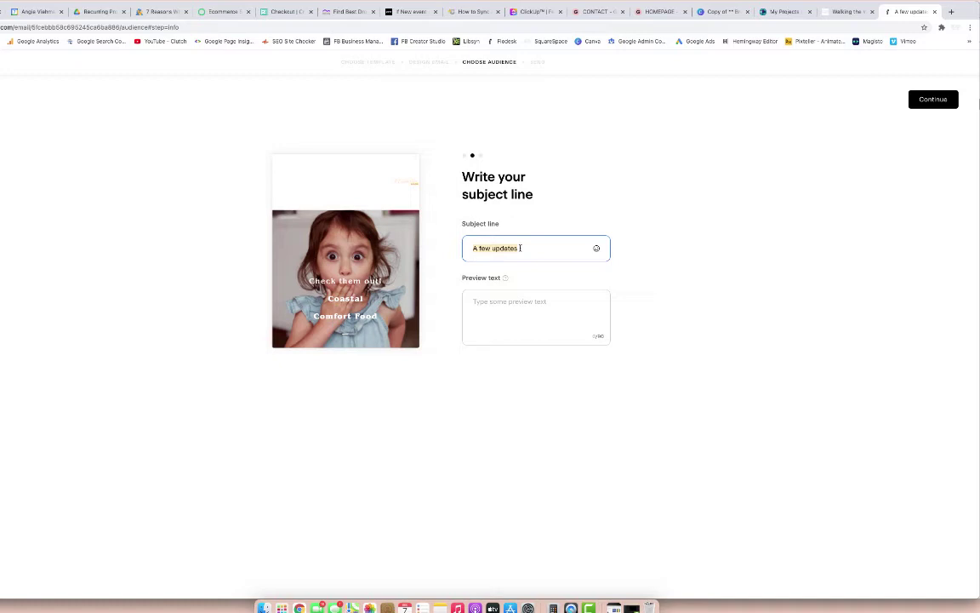
type("Tasty Recipes Inside")
left_click(490, 302)
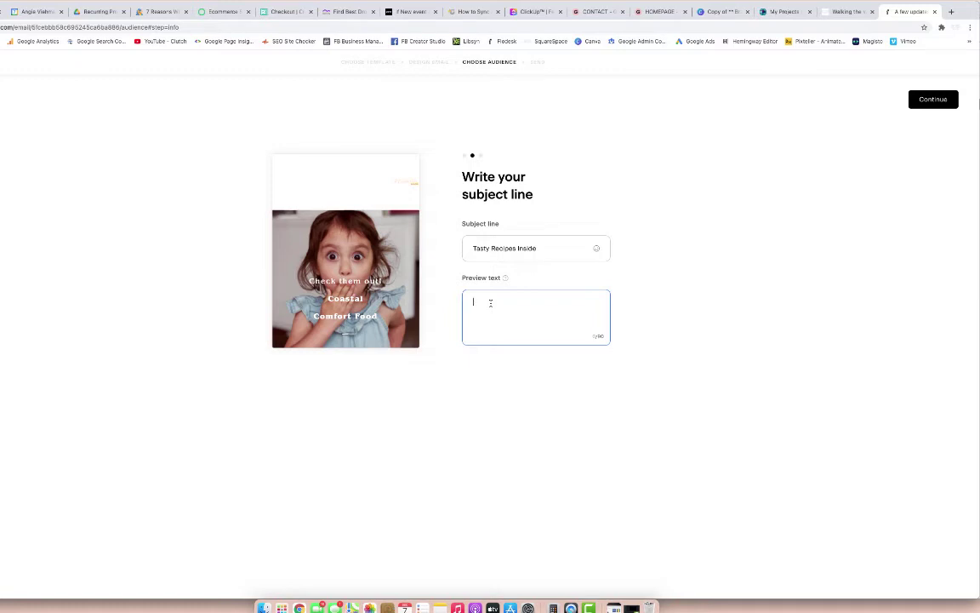
type("Yum yum yum")
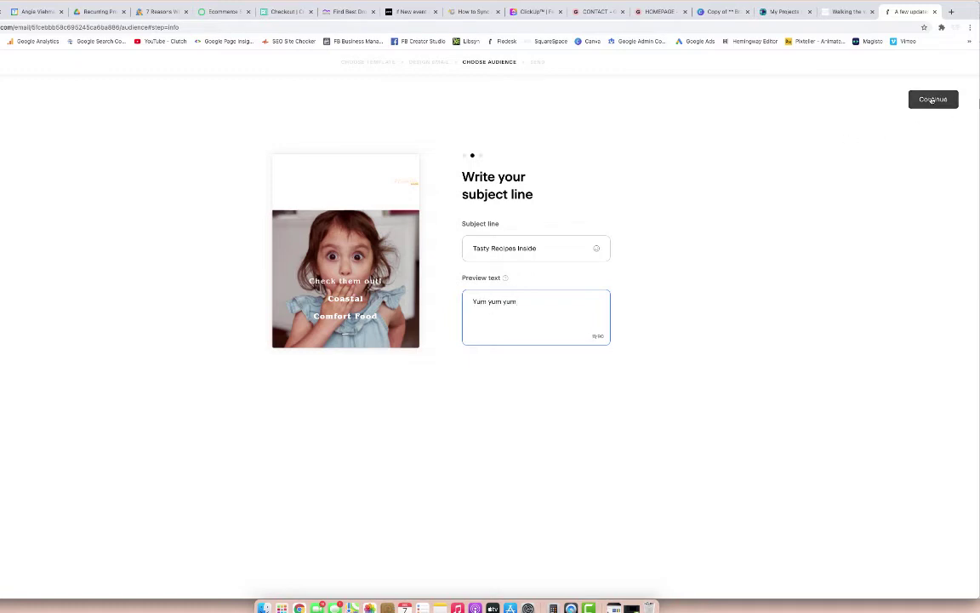
left_click(932, 100)
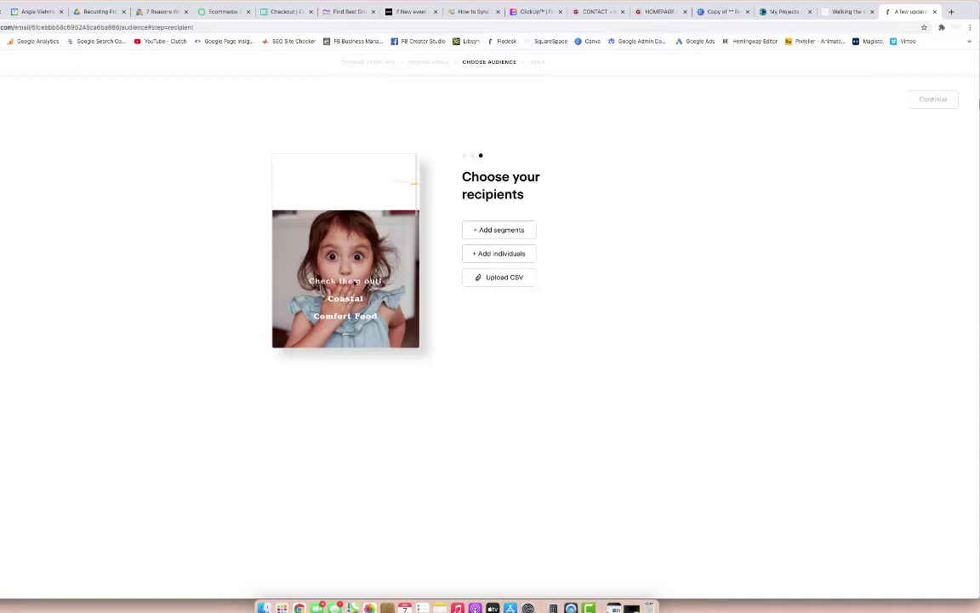
Include the All subscribers segment as recipients with no exclusions, save the selection and continue to the send options.
left_click(500, 230)
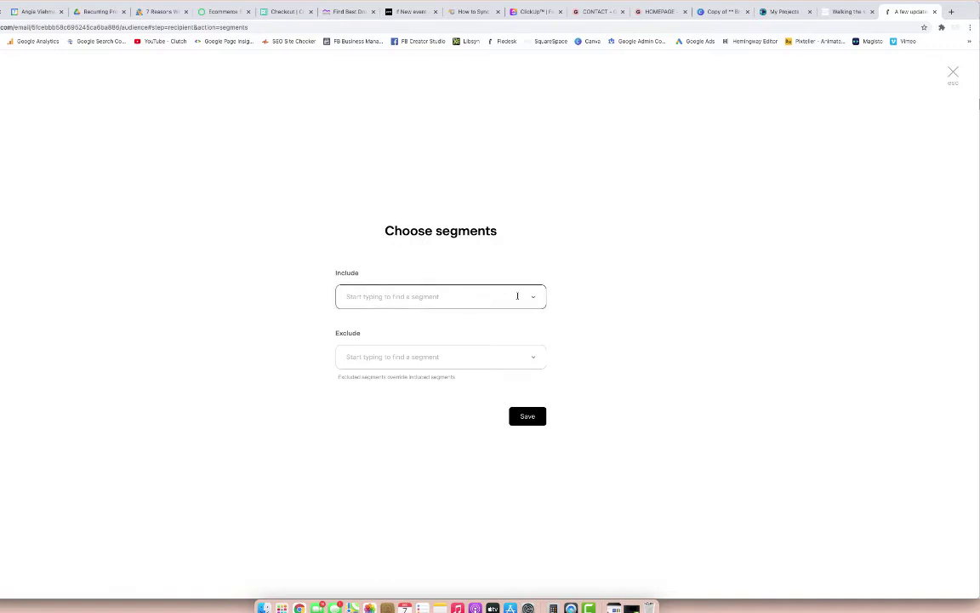
left_click(517, 296)
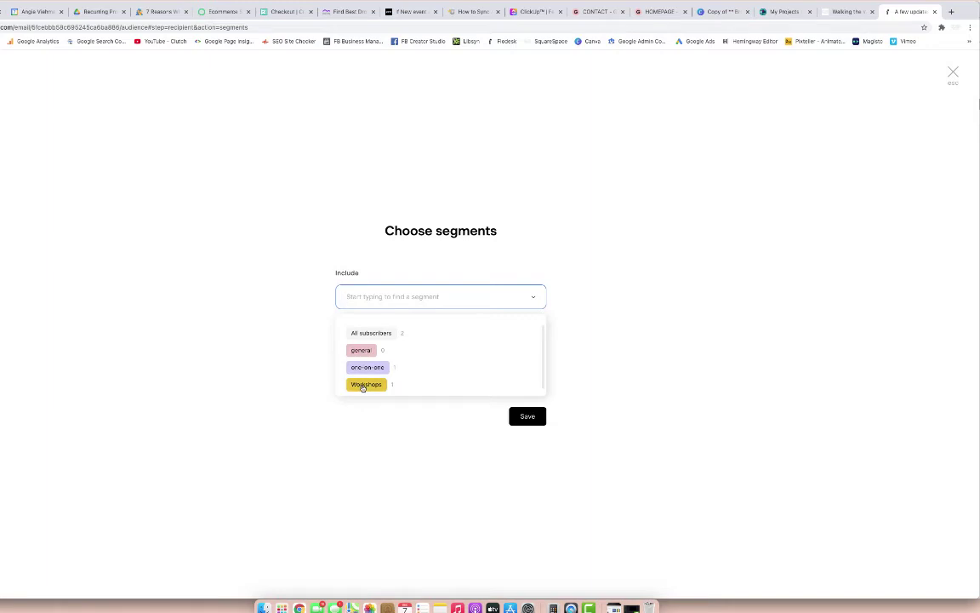
left_click(365, 384)
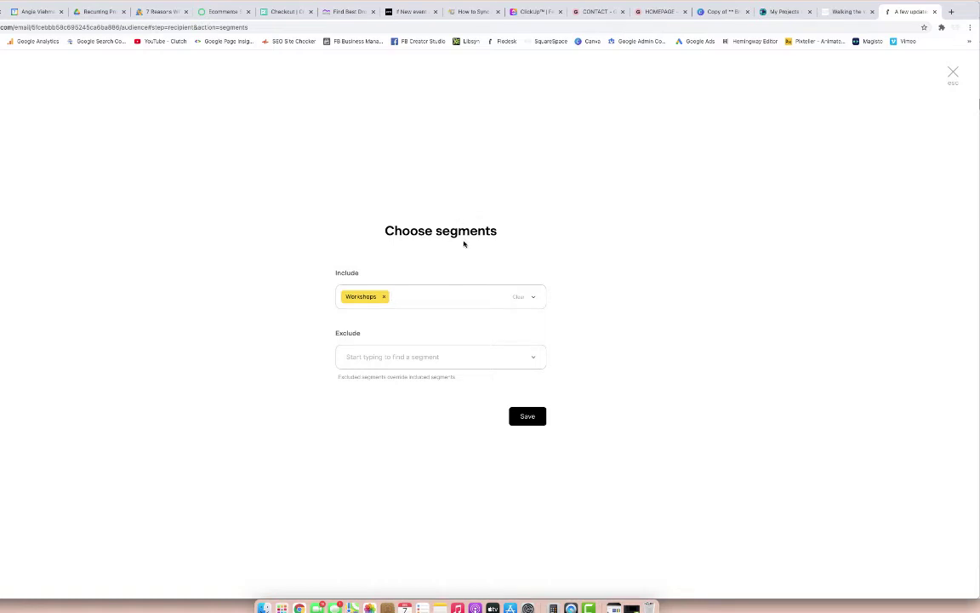
left_click(384, 296)
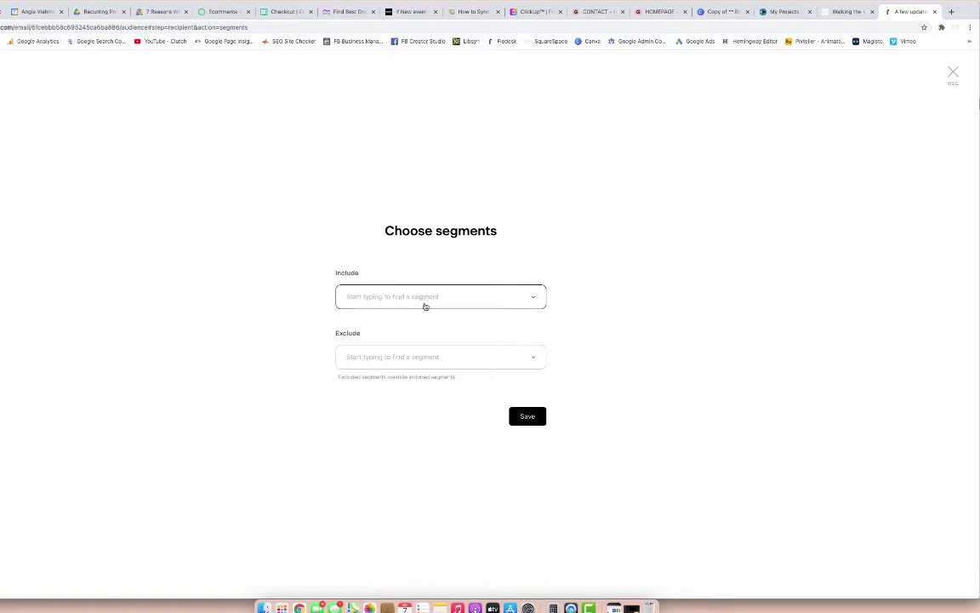
left_click(436, 305)
left_click(367, 333)
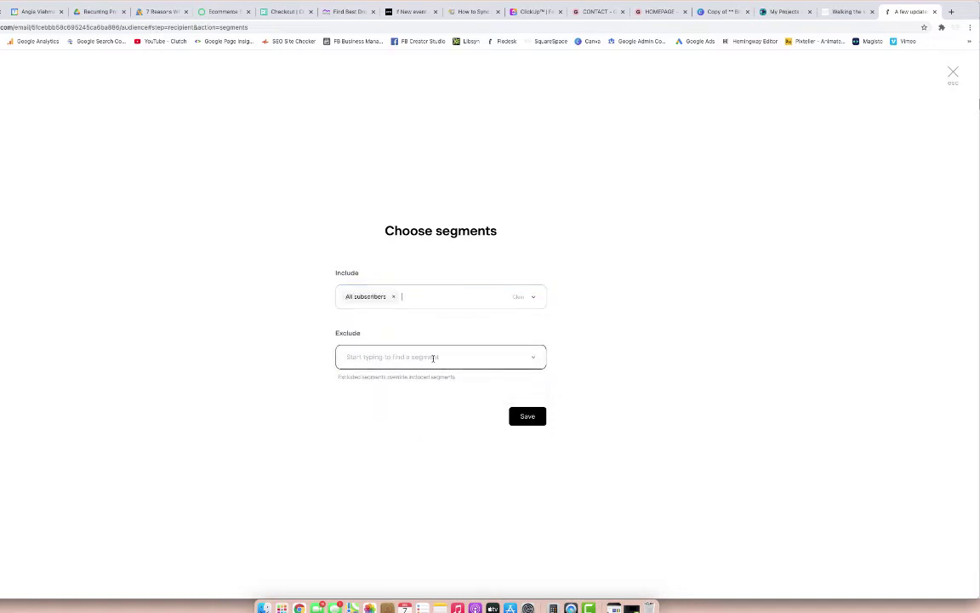
left_click(414, 357)
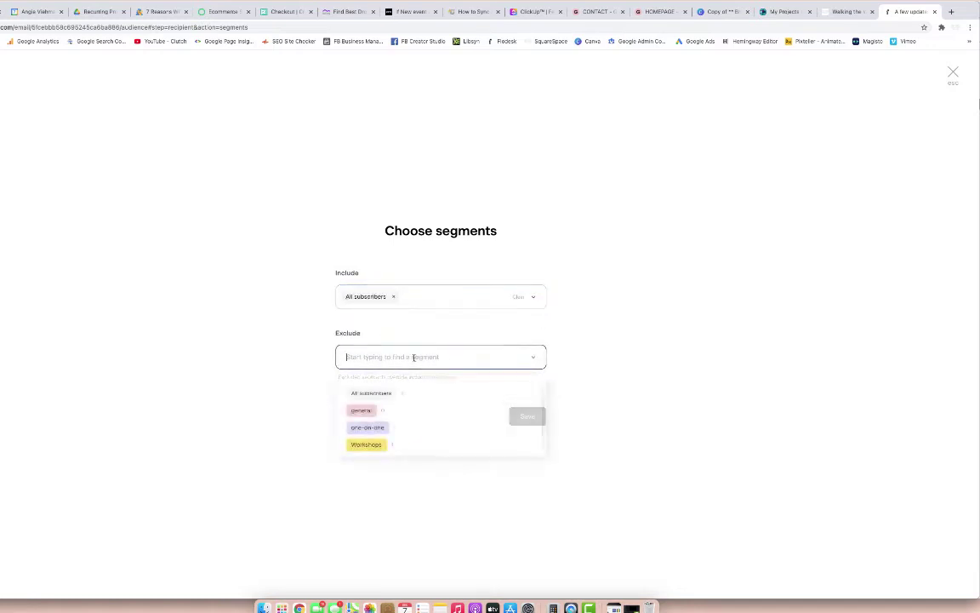
left_click(617, 399)
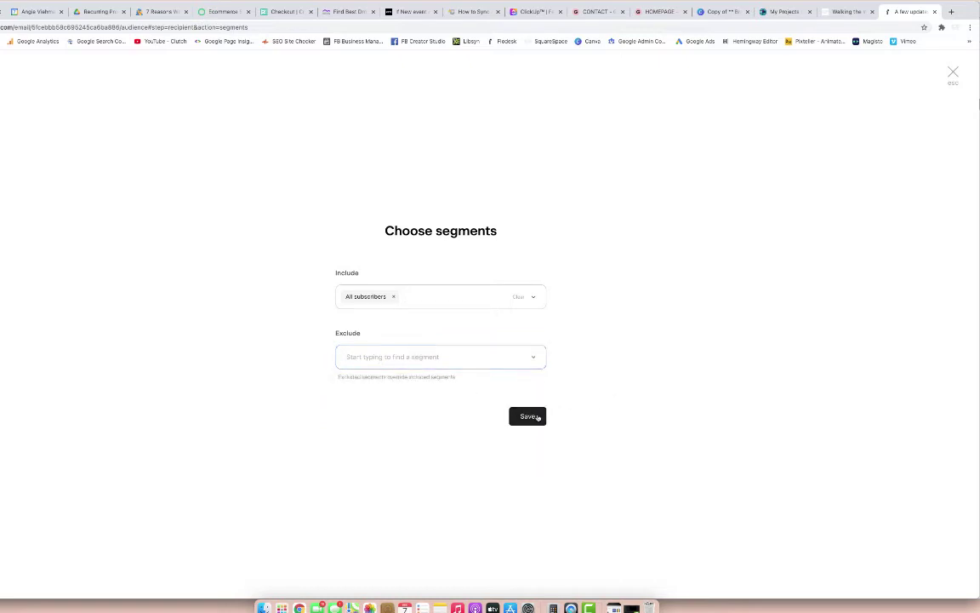
left_click(530, 416)
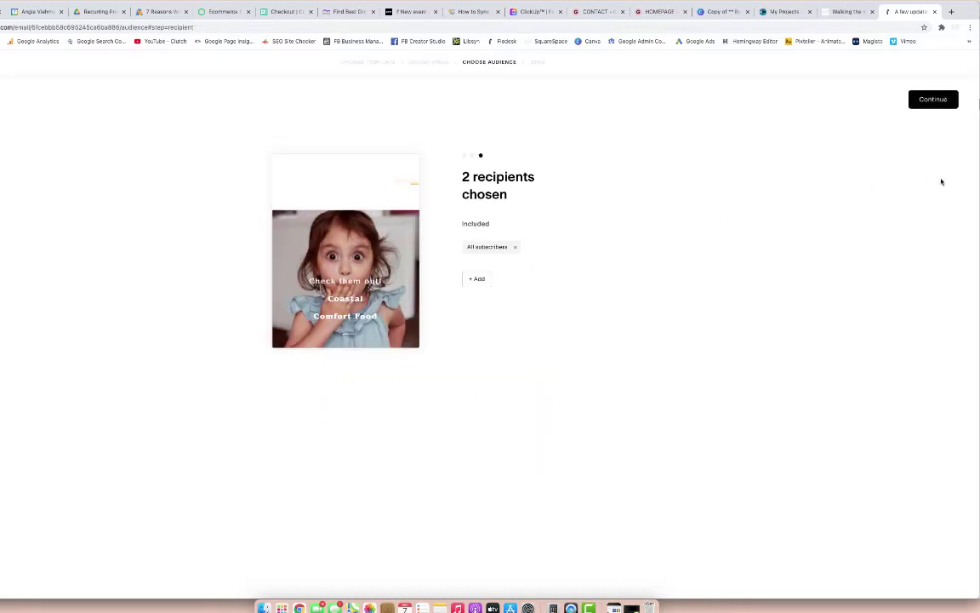
left_click(933, 100)
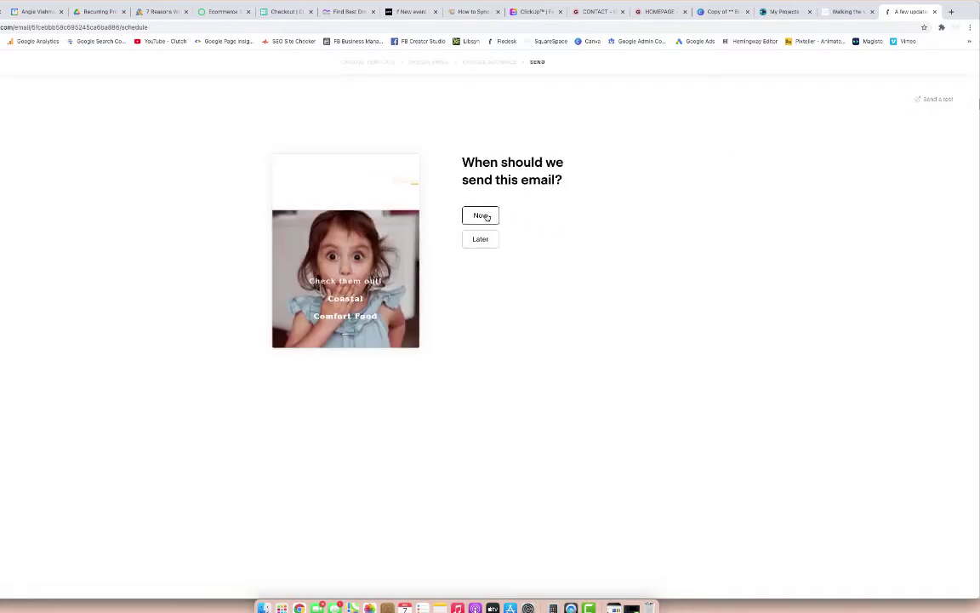
Schedule the email to be sent on Dec 10 at the best time for morning, 5:12 am, and confirm the scheduling.
left_click(480, 239)
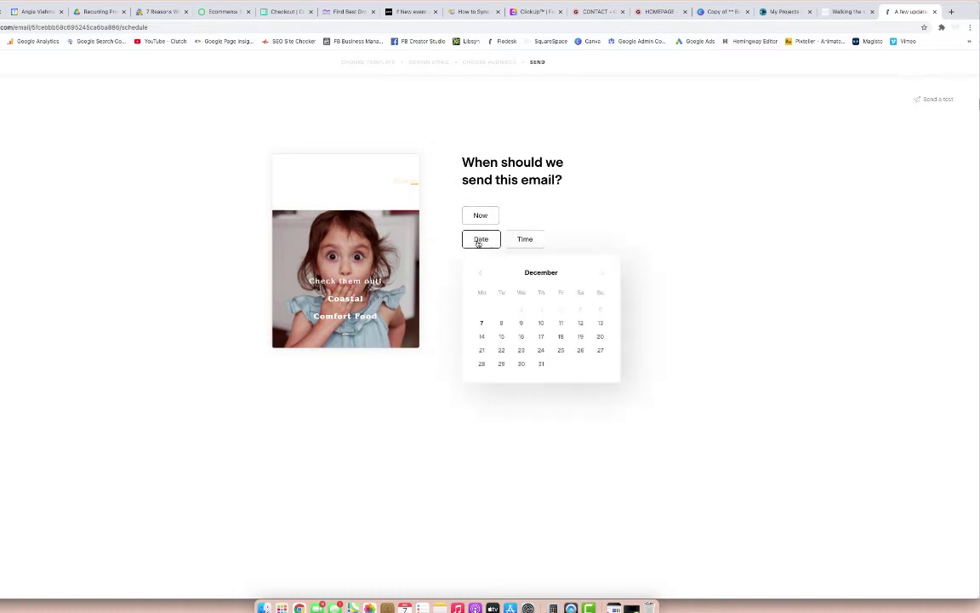
left_click(541, 324)
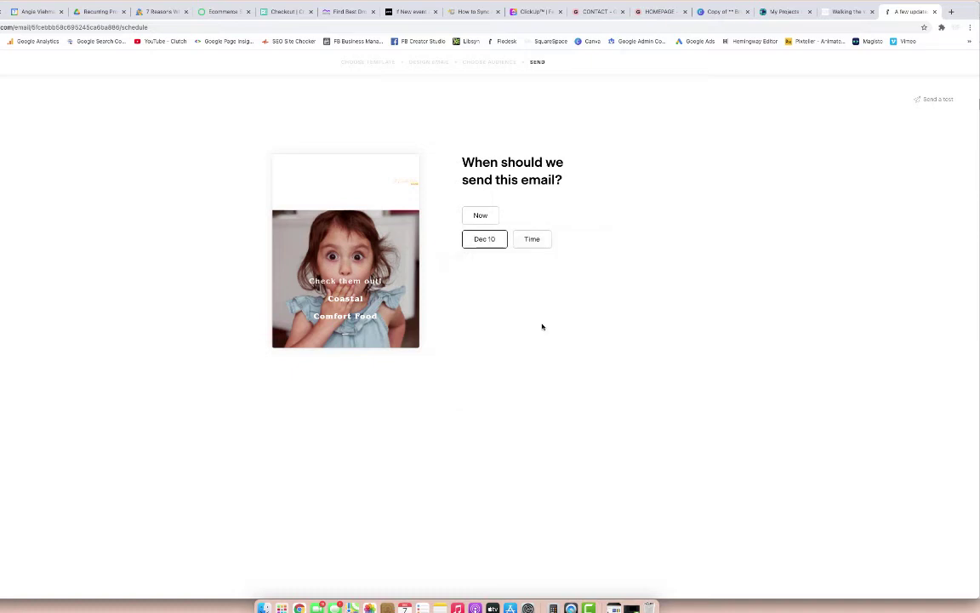
left_click(532, 240)
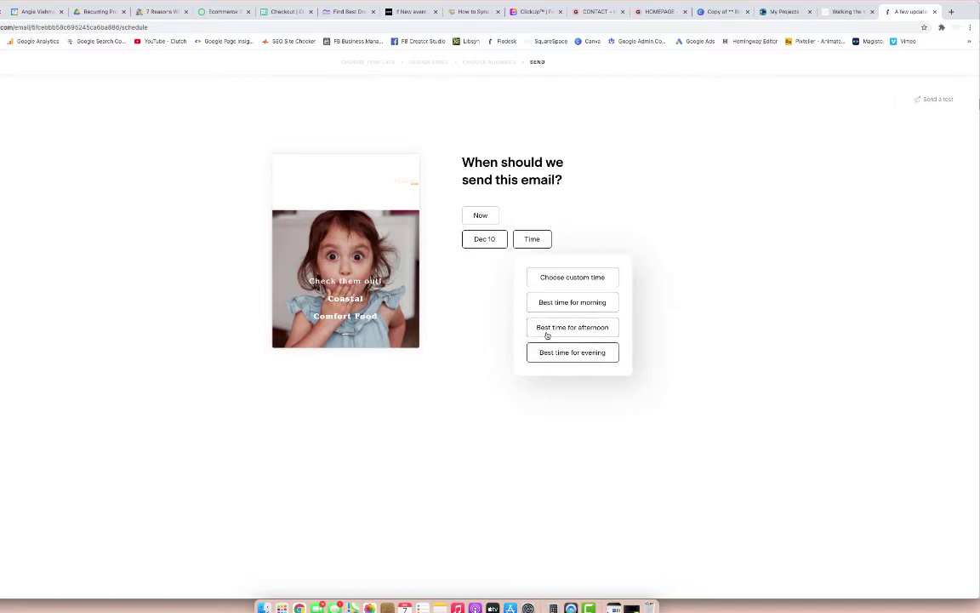
mouse_move(556, 303)
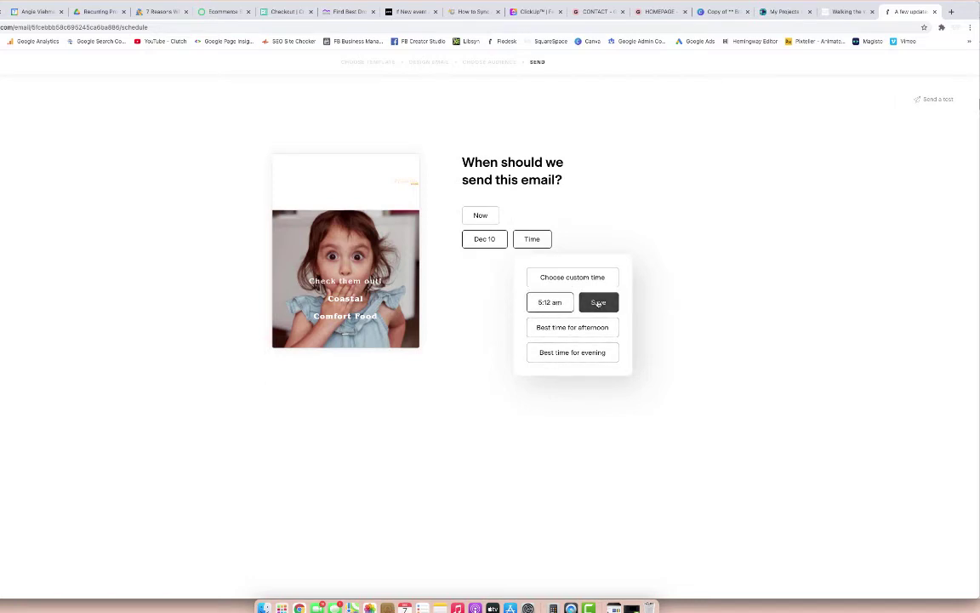
left_click(595, 303)
left_click(497, 348)
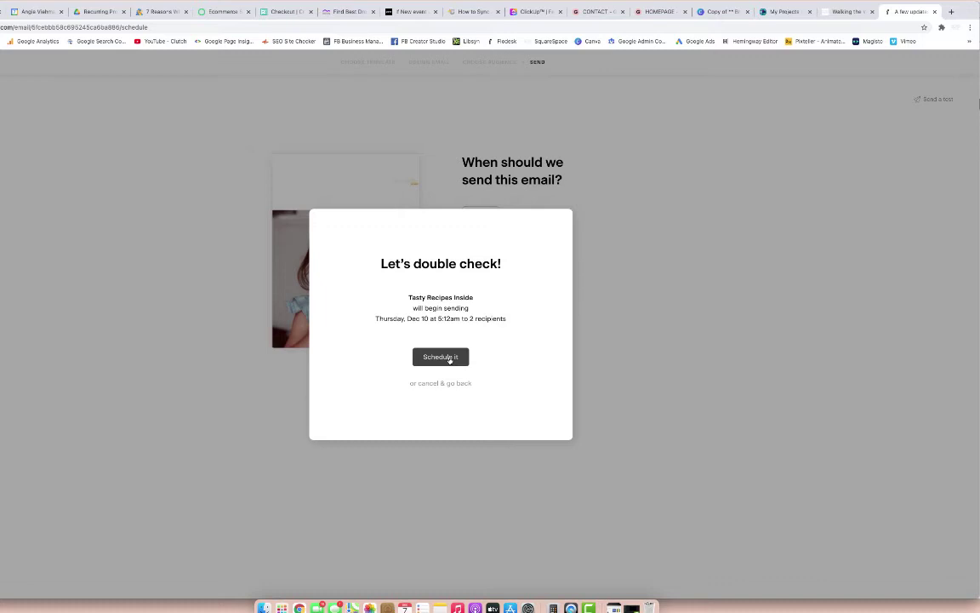
left_click(449, 358)
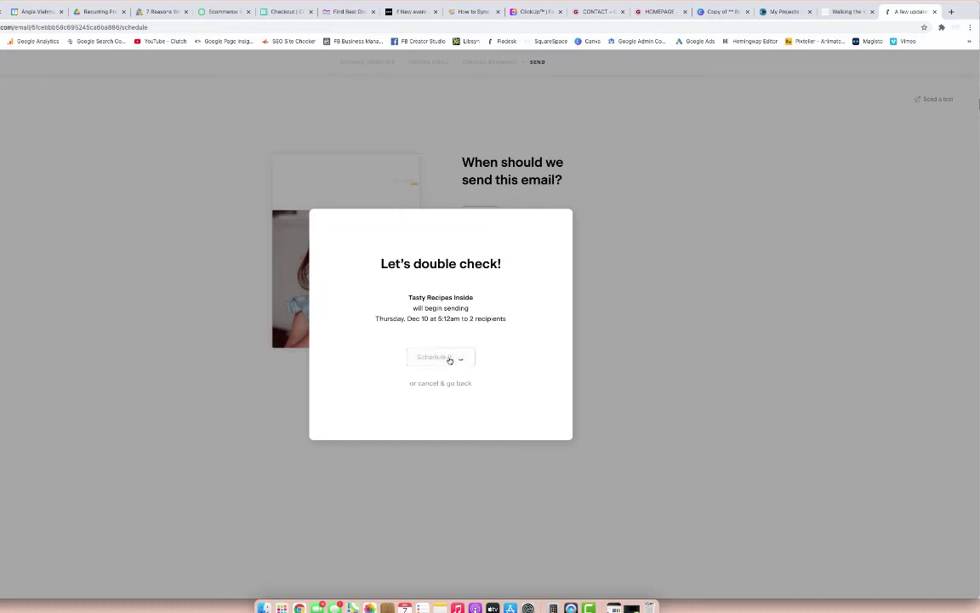
left_click(449, 356)
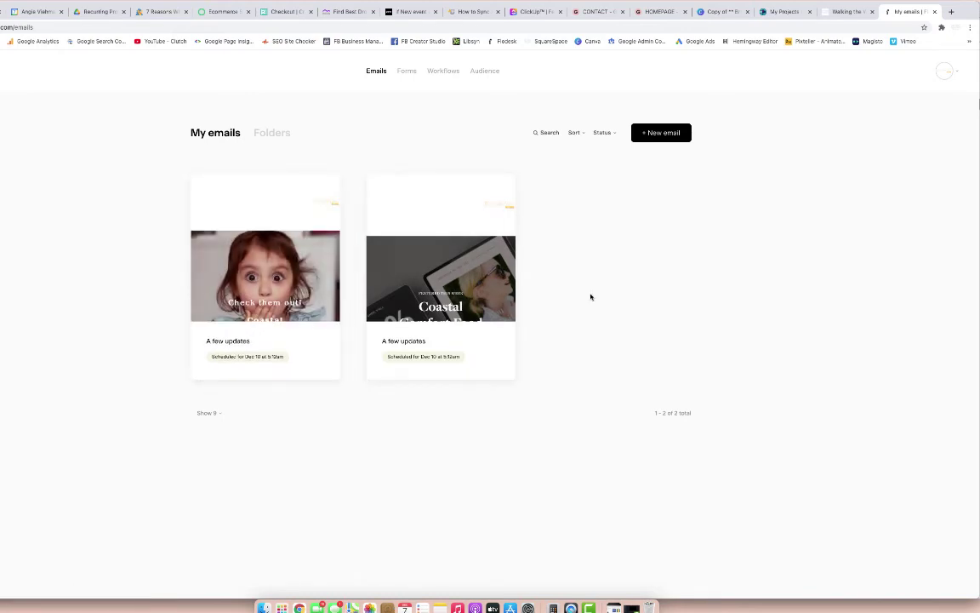
Rename the newly scheduled "A few updates" email with the surprised-girl image to "Recipes".
mouse_move(264, 246)
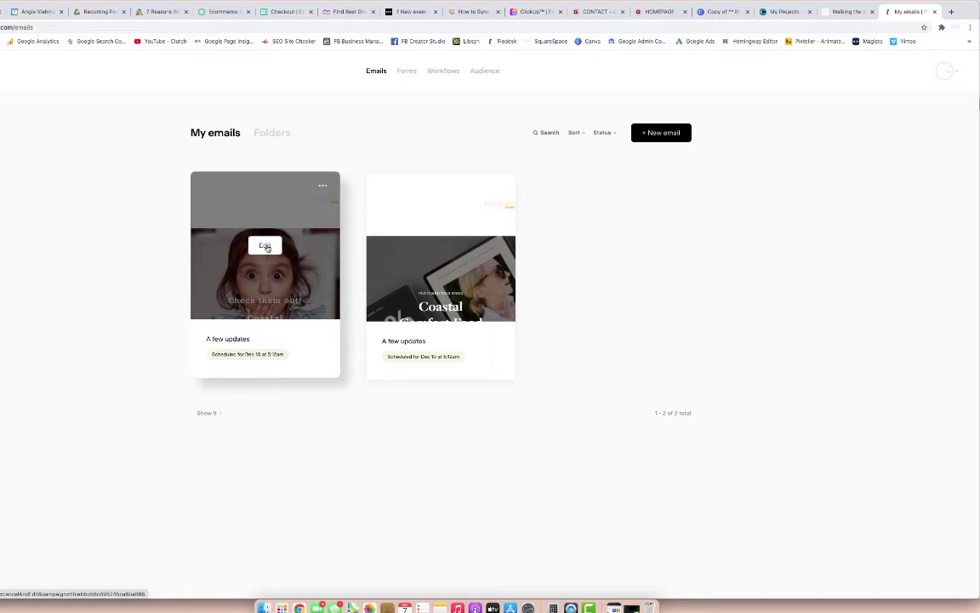
left_click(323, 185)
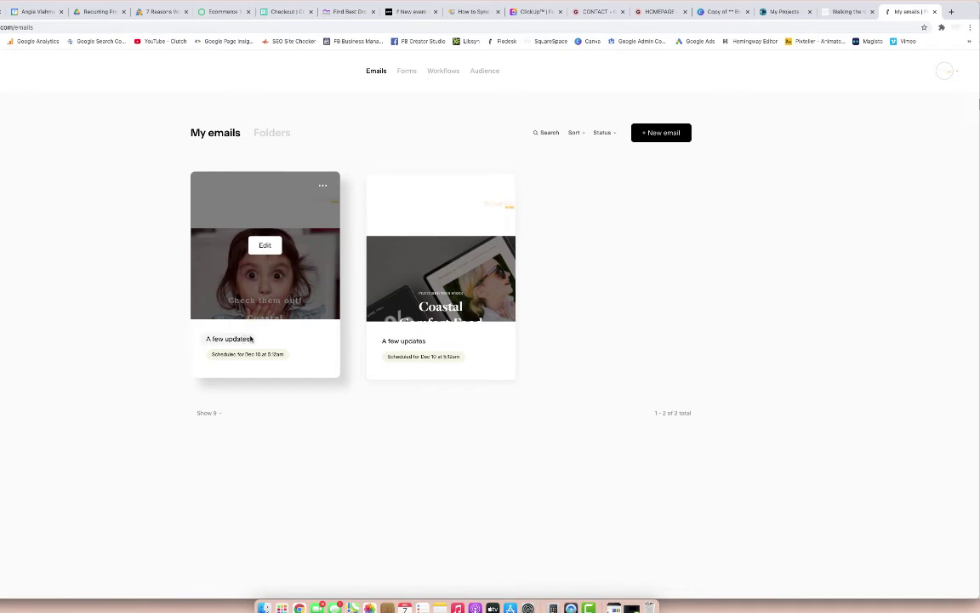
left_click(322, 185)
left_click(265, 286)
key("super+a")
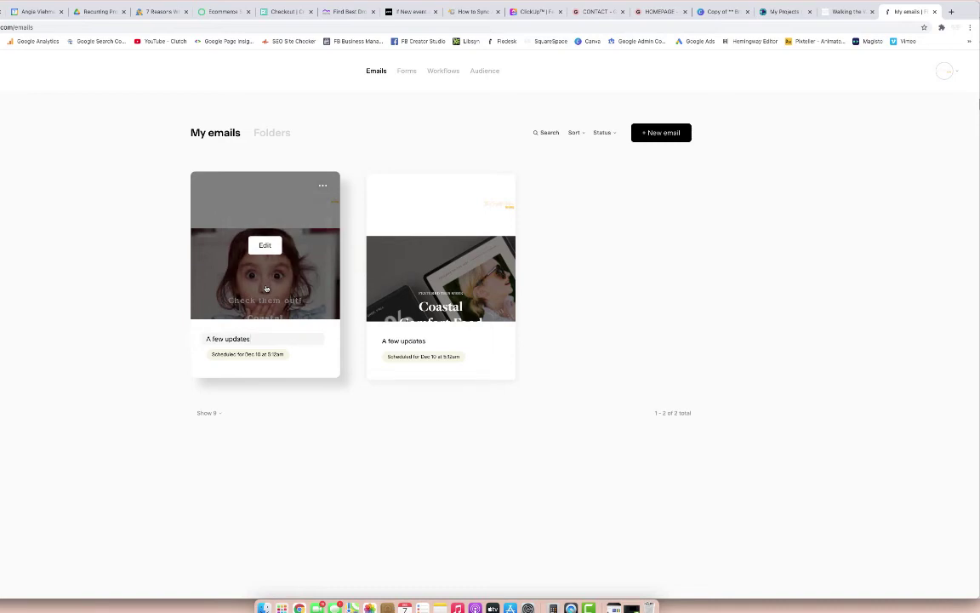
type("Recipes")
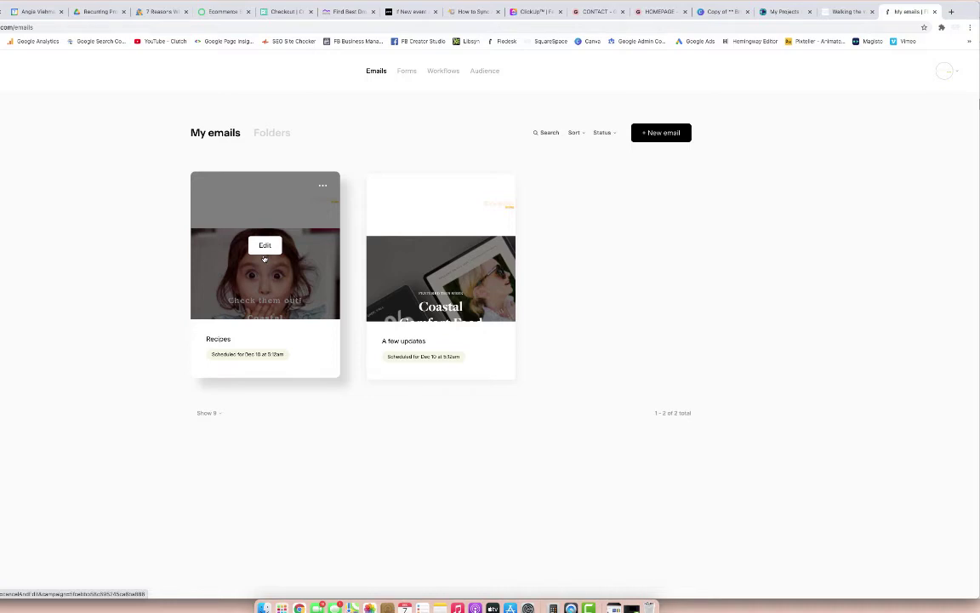
Start a new form and look through the popup, inline and full-page form templates.
left_click(404, 73)
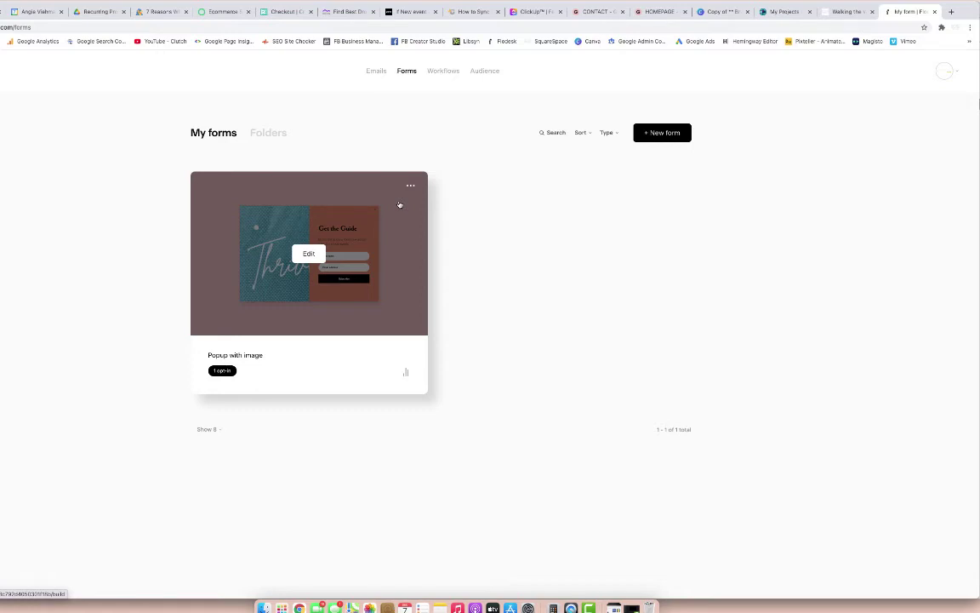
left_click(655, 134)
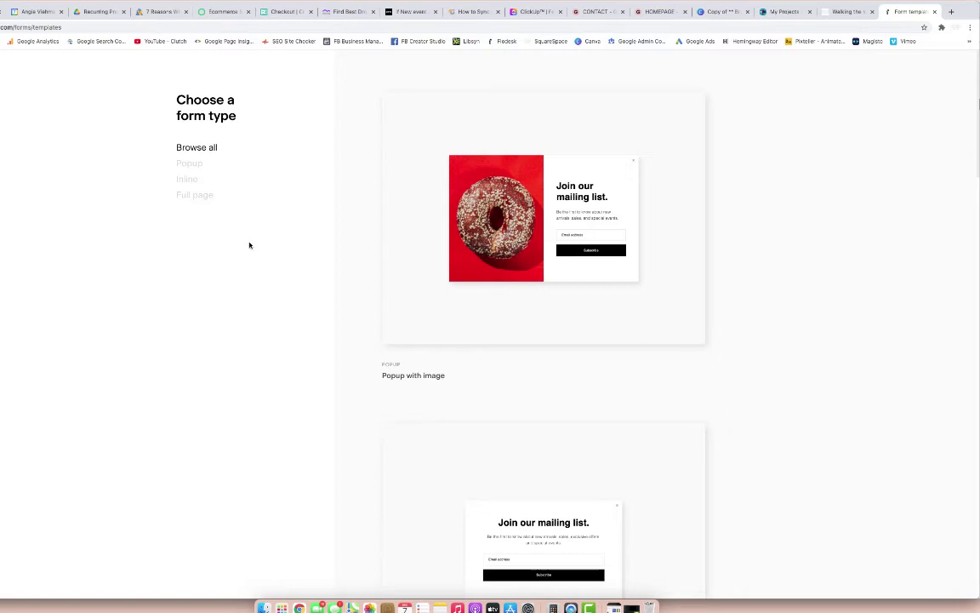
mouse_move(553, 252)
scroll(349, 392, "down", 10)
mouse_move(590, 137)
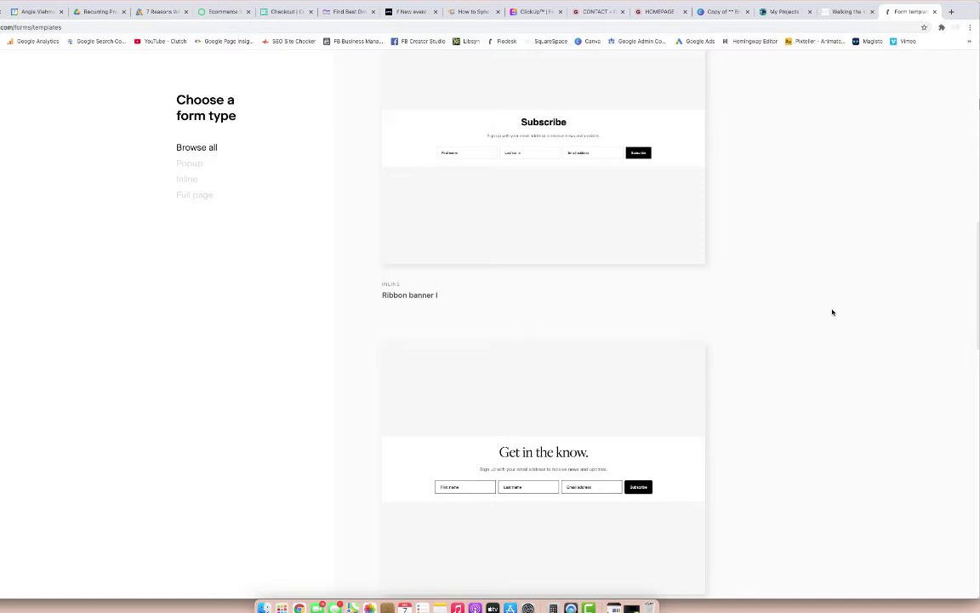
mouse_move(673, 207)
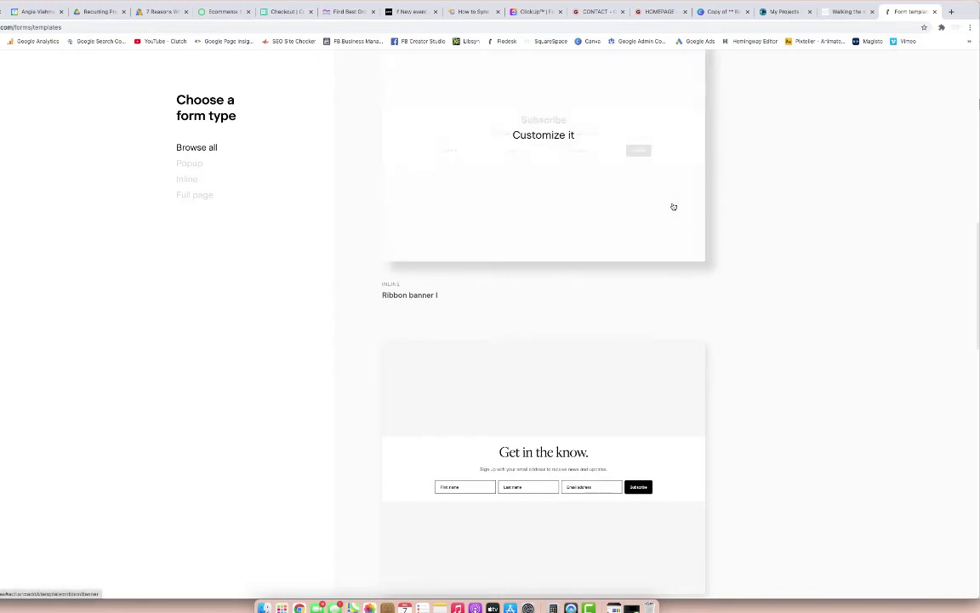
scroll(744, 356, "down", 15)
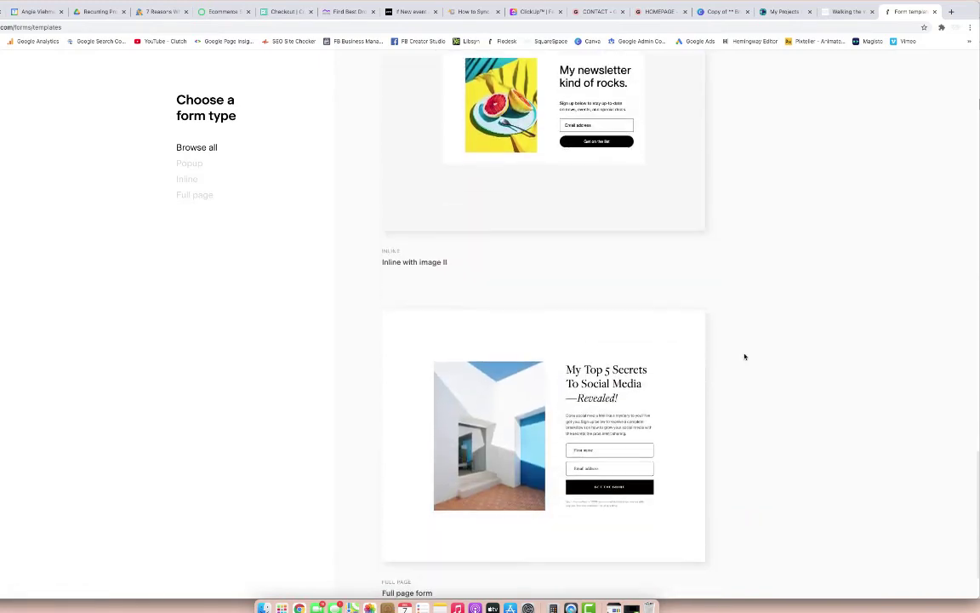
scroll(745, 356, "down", 2)
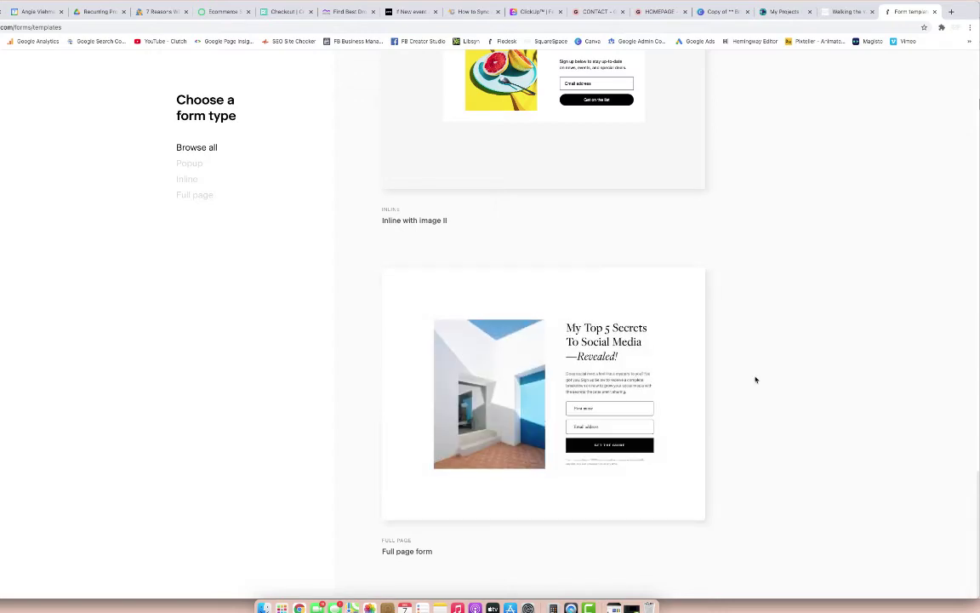
scroll(759, 267, "up", 15)
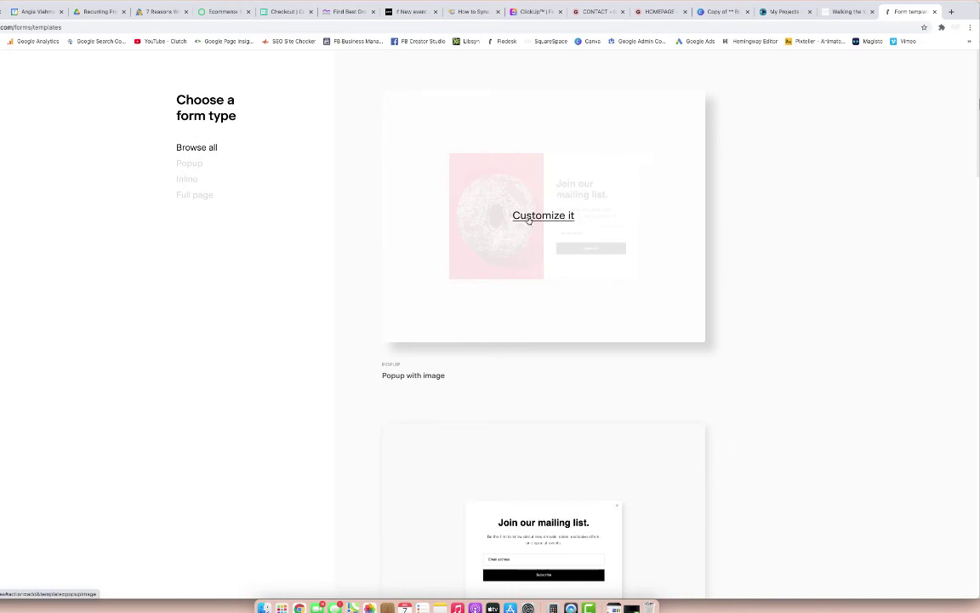
Create a form from the "Popup with image" template, with its subscribers added to the Workshops segment.
left_click(528, 221)
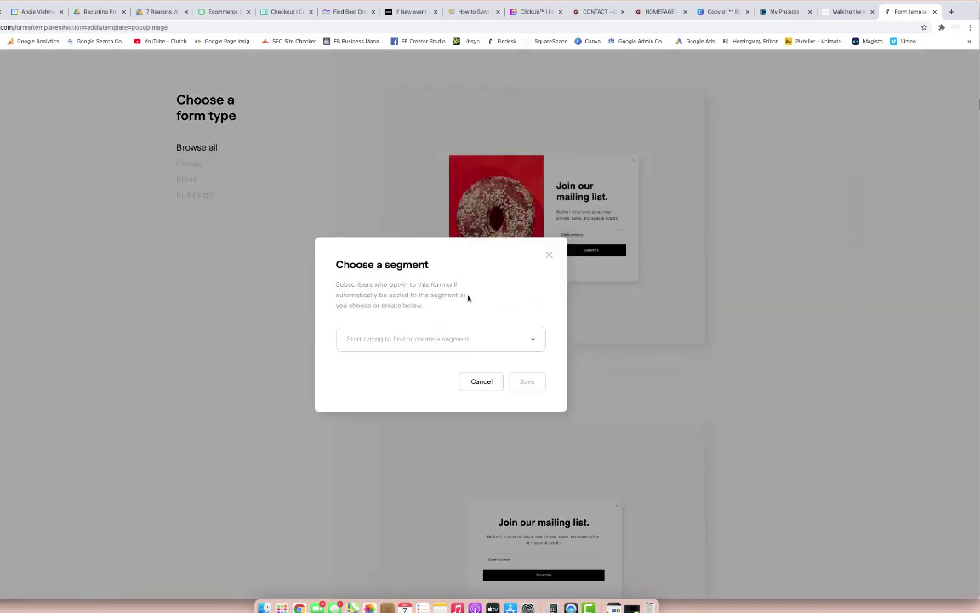
left_click(534, 341)
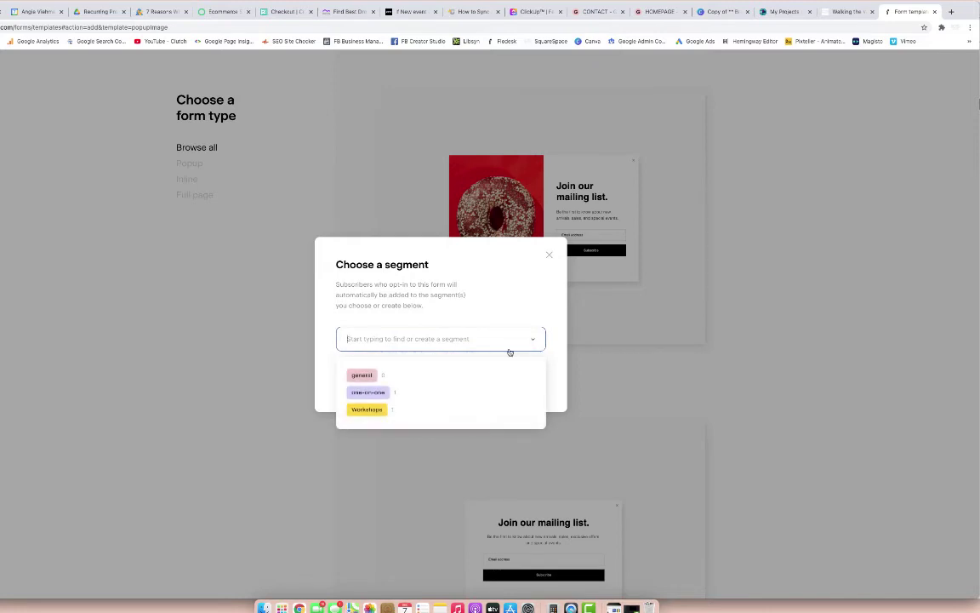
left_click(373, 411)
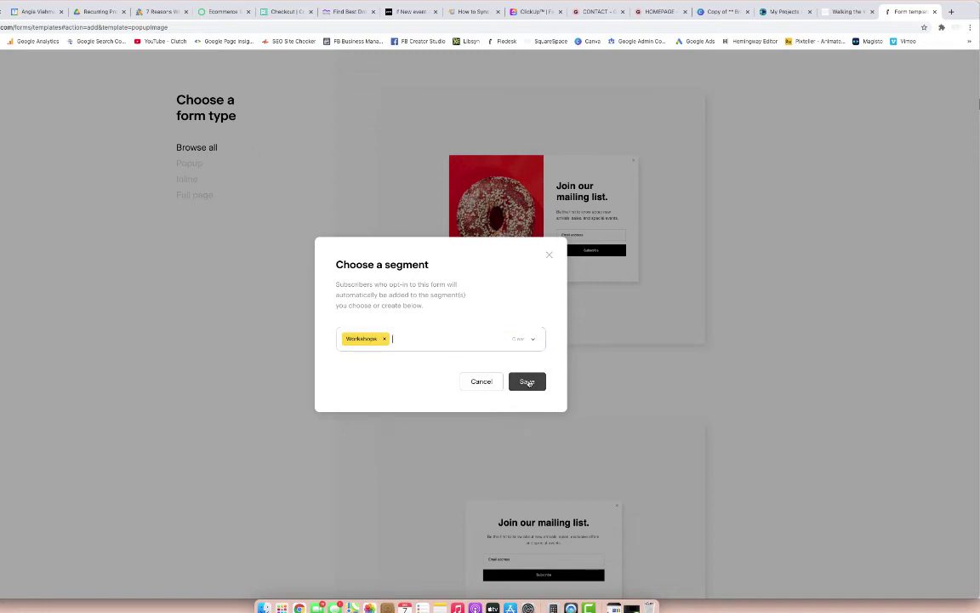
left_click(527, 382)
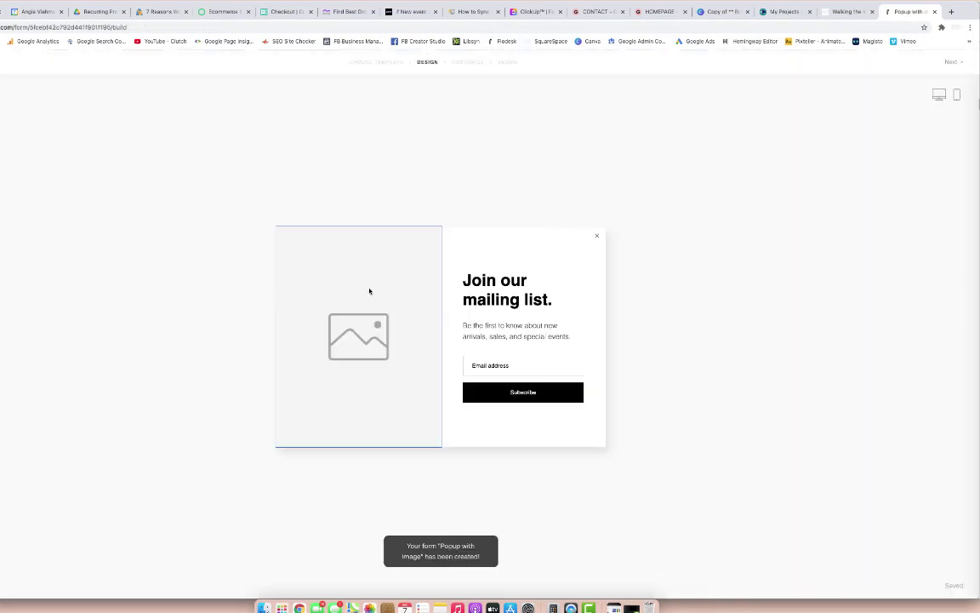
Upload Flodesk.jpeg from the Desktop into the popup form's image placeholder.
left_click(356, 286)
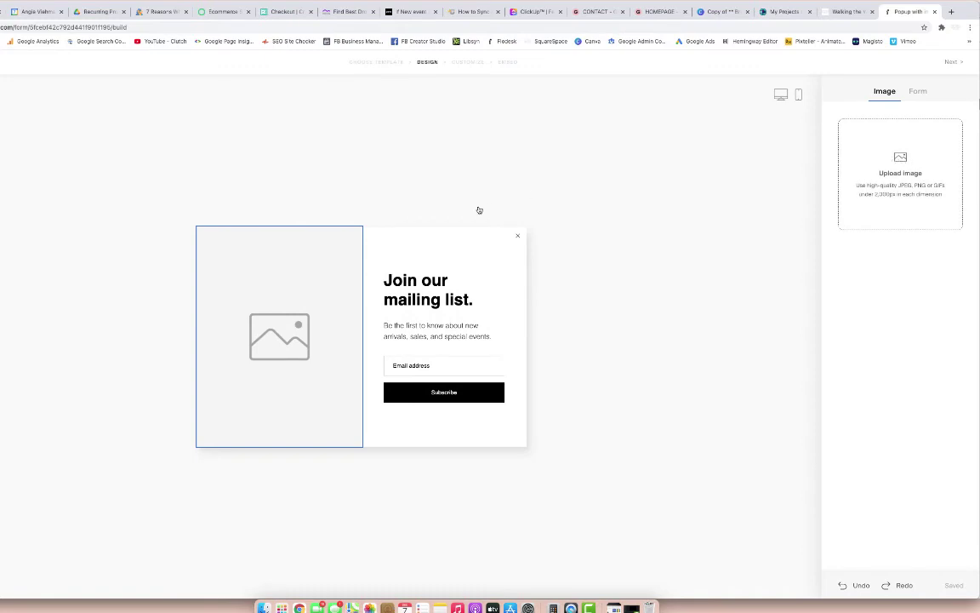
left_click(895, 162)
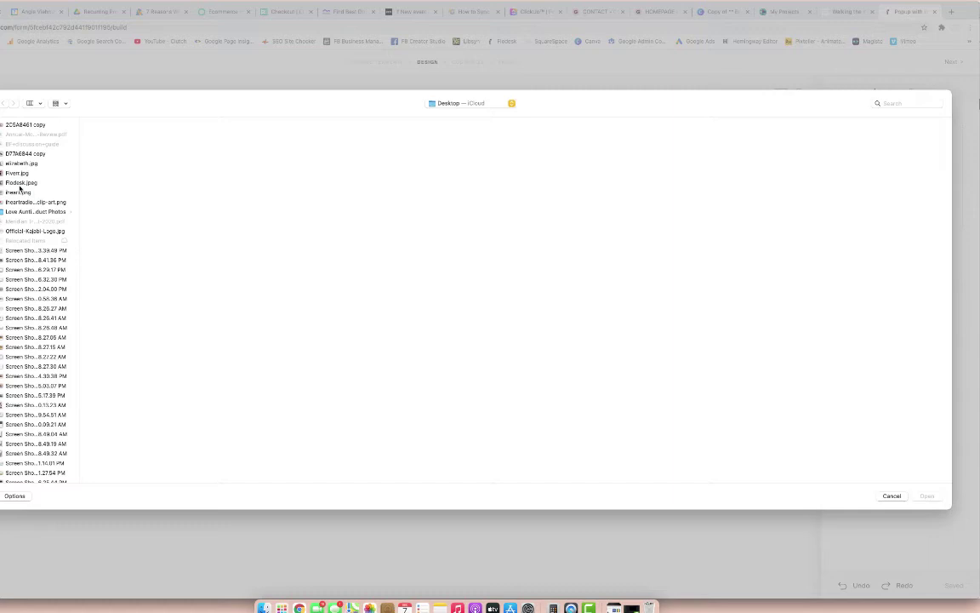
left_click(18, 184)
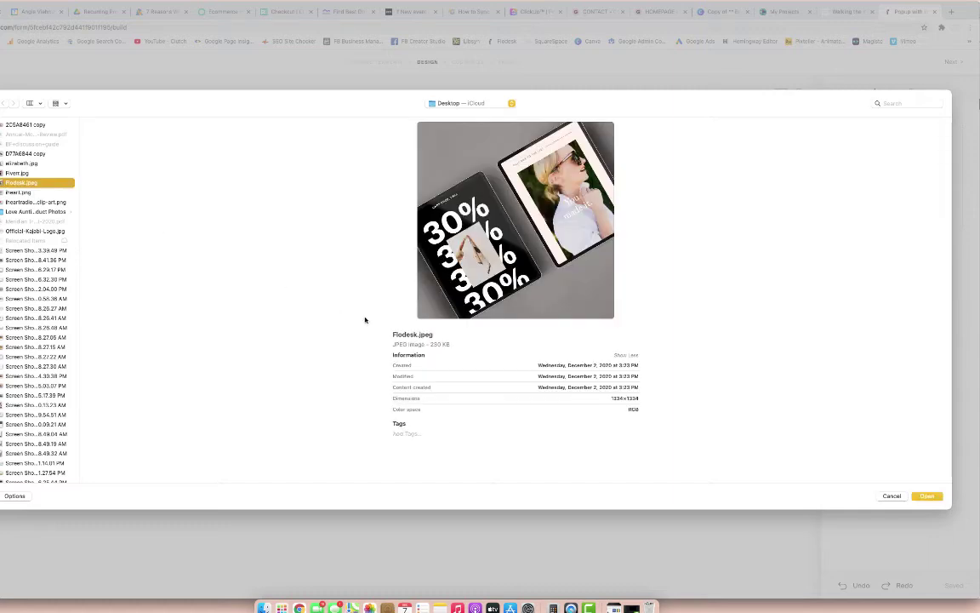
left_click(927, 497)
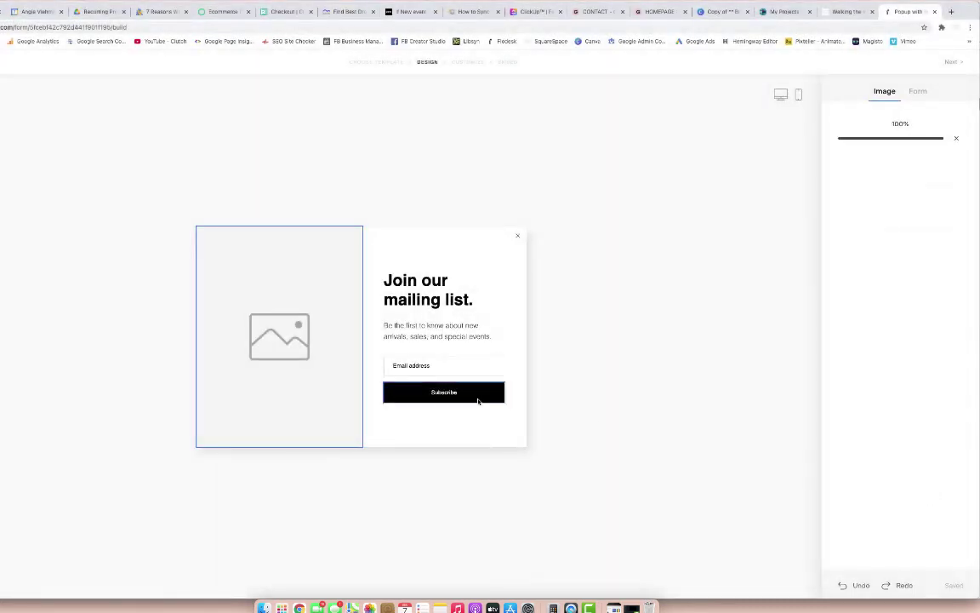
Replace the popup form's heading text with "Sign Up today!".
left_click(435, 294)
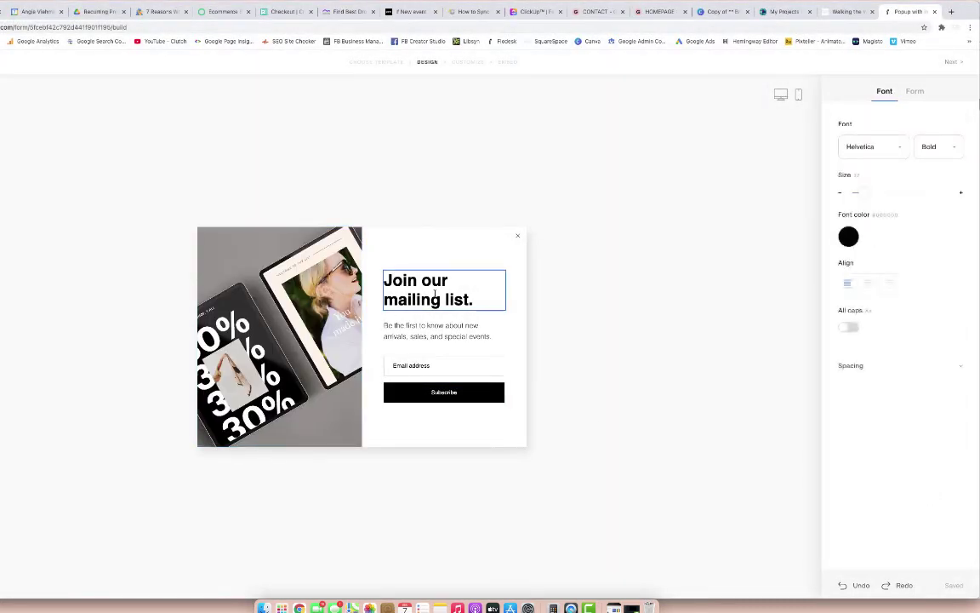
triple_click(435, 294)
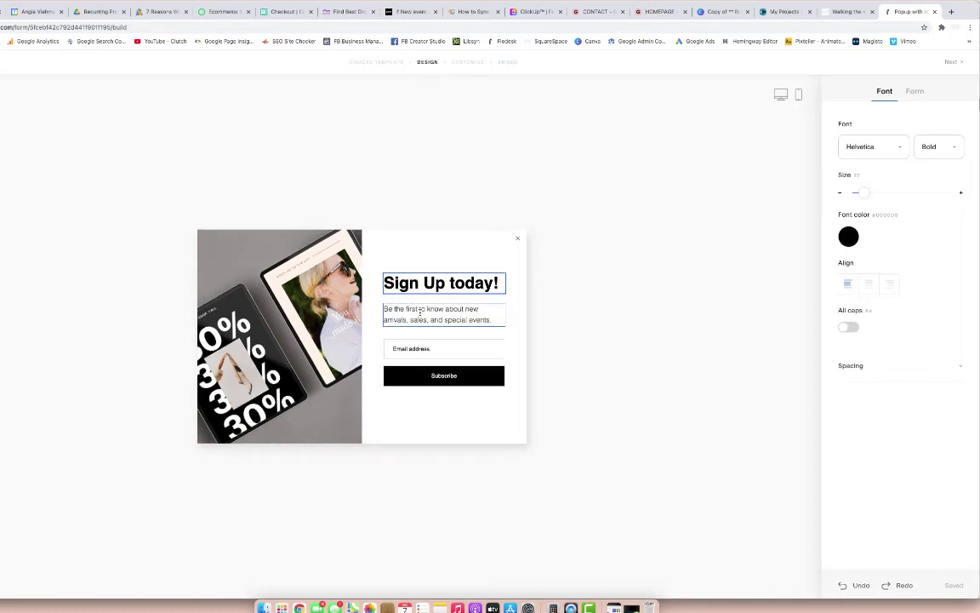
left_click(419, 314)
left_click(432, 285)
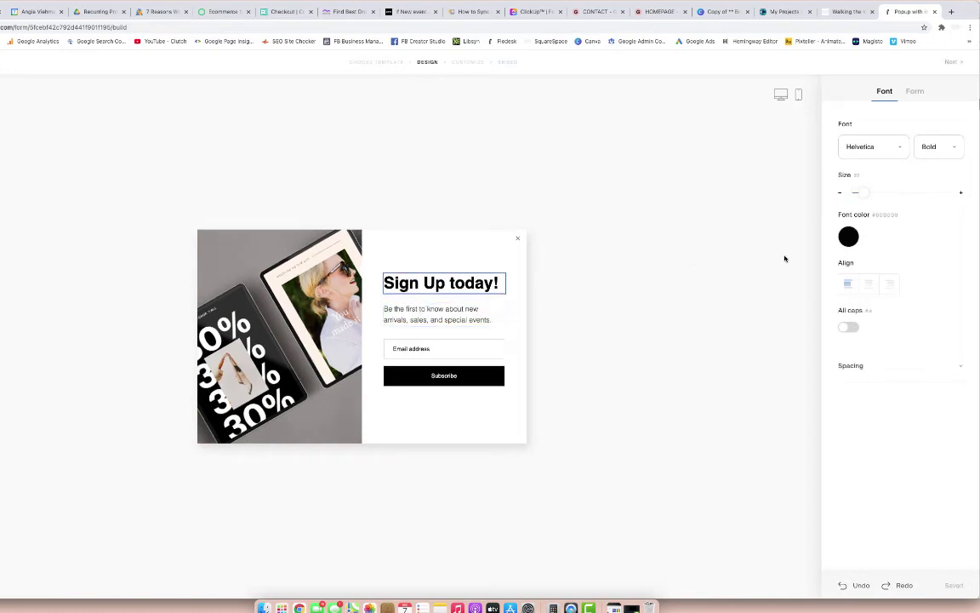
Turn on capturing subscribers' first names in the form and set its thank-you message to the Casual option.
left_click(430, 347)
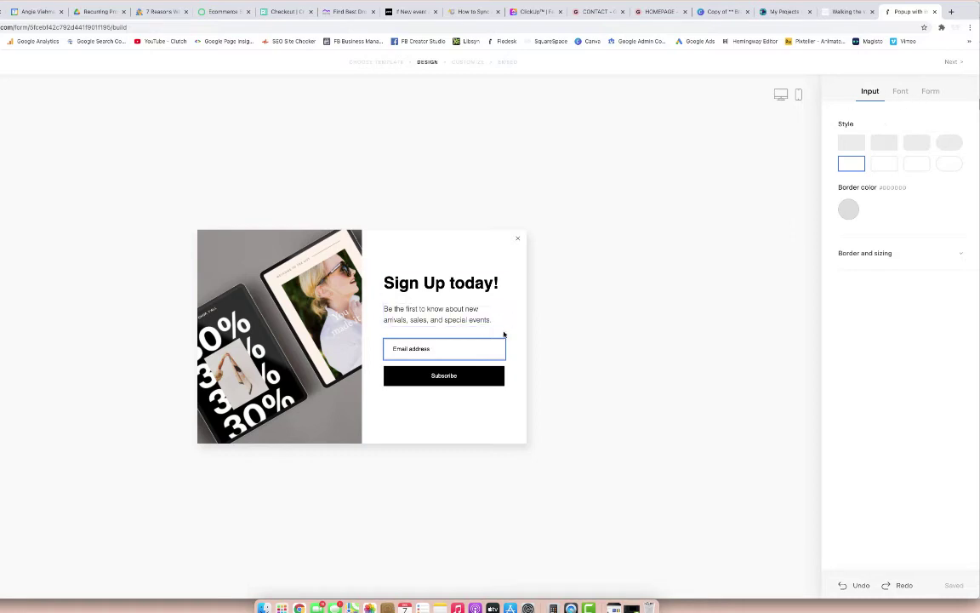
left_click(503, 333)
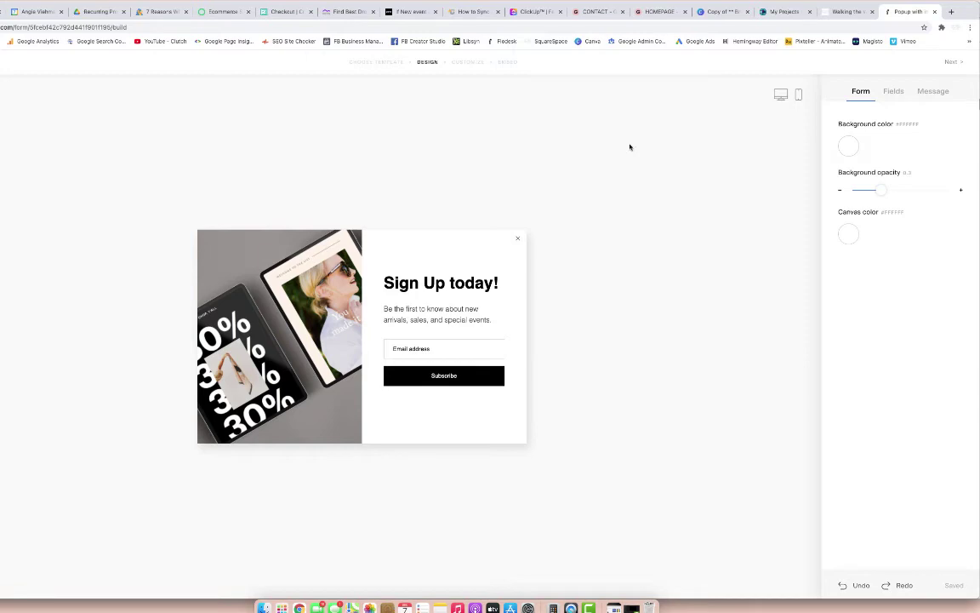
left_click(895, 92)
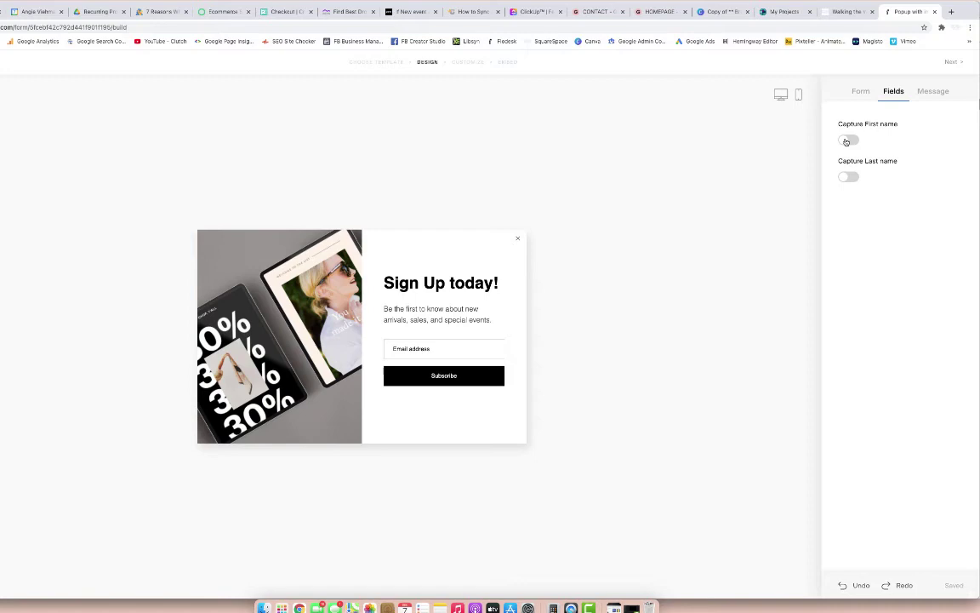
left_click(845, 141)
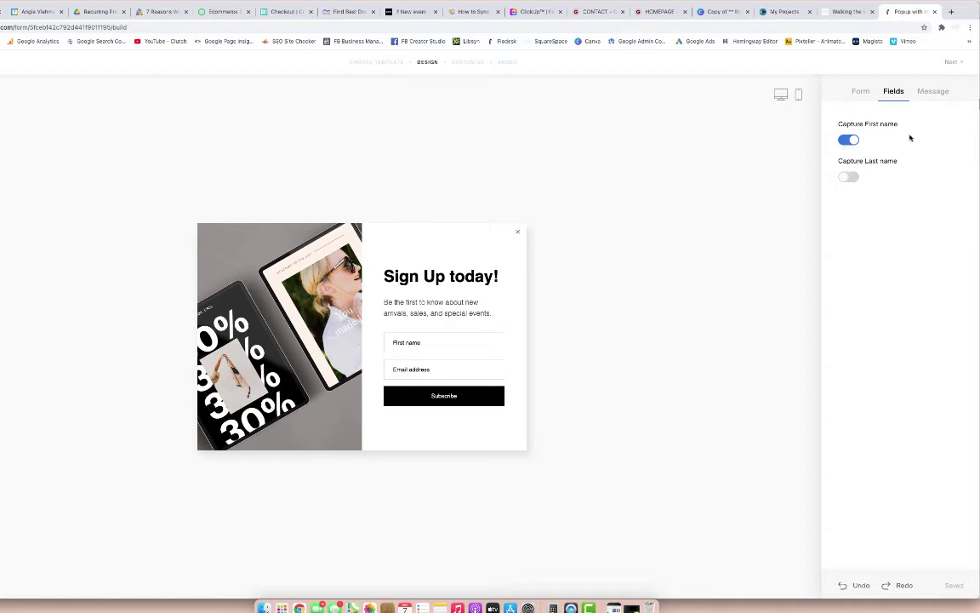
left_click(936, 92)
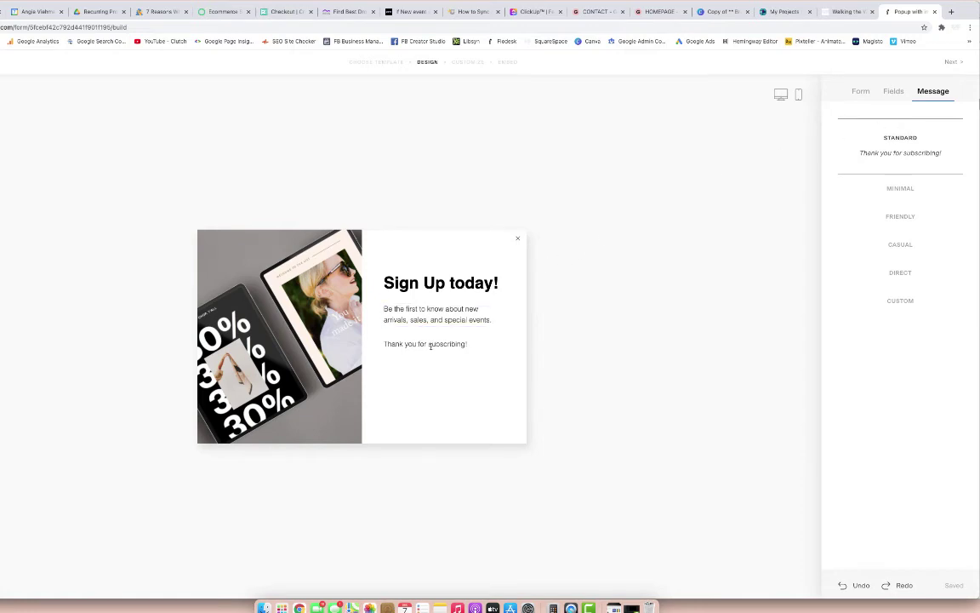
left_click(902, 246)
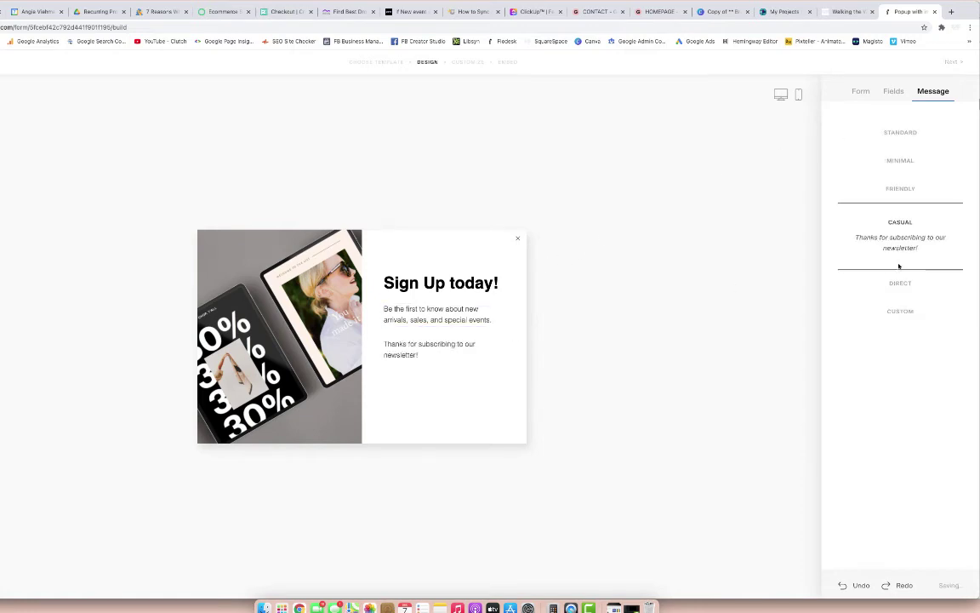
Switch the form's success message to the Custom option and give the Subscribe button the filled, fully rounded style.
left_click(895, 283)
left_click(892, 309)
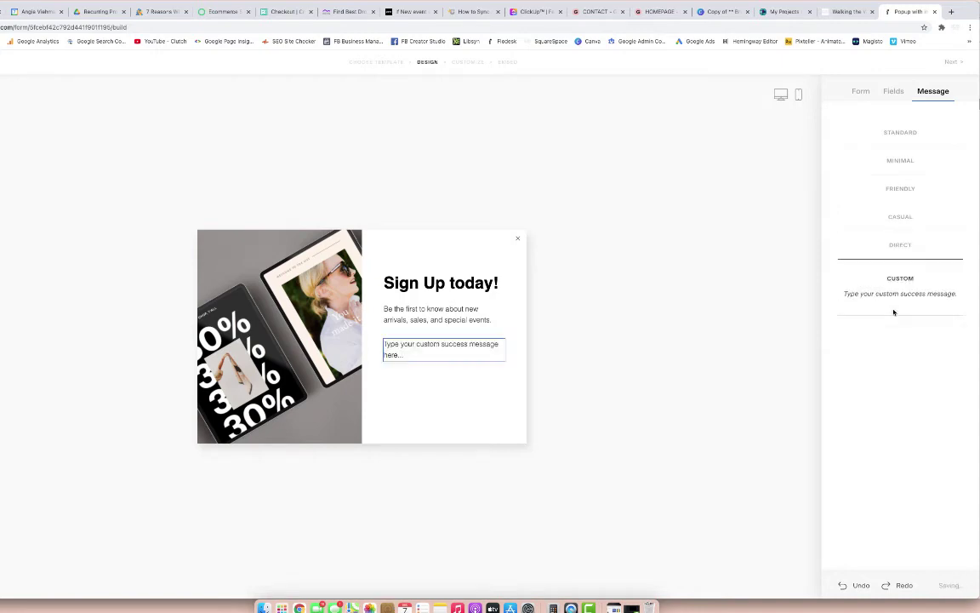
left_click(464, 399)
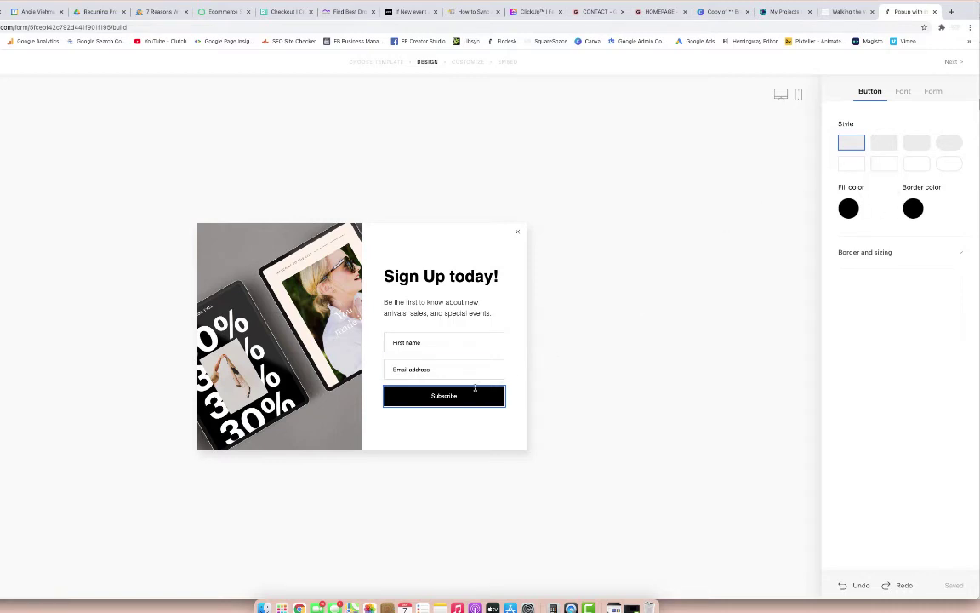
double_click(446, 396)
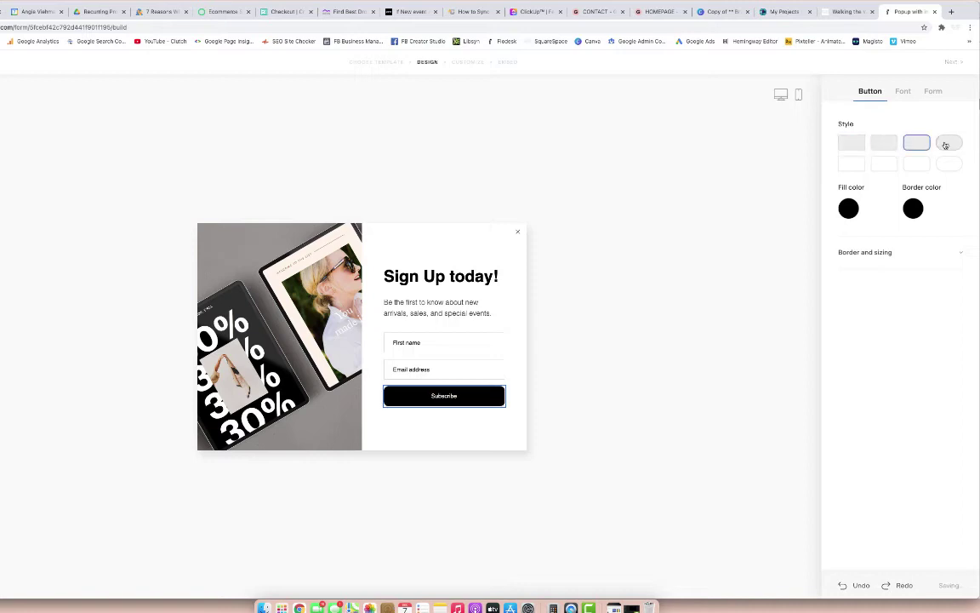
left_click(948, 143)
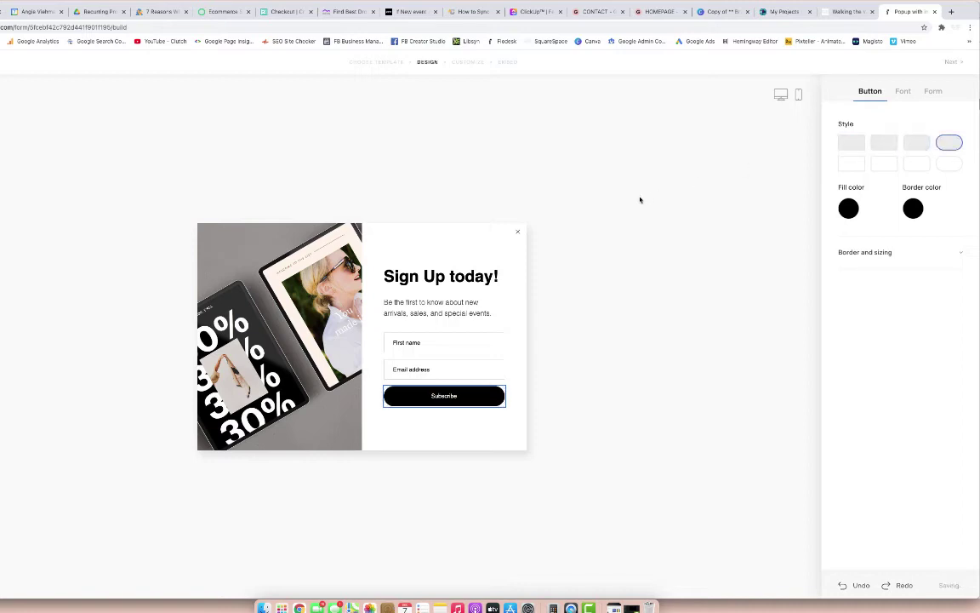
left_click(589, 249)
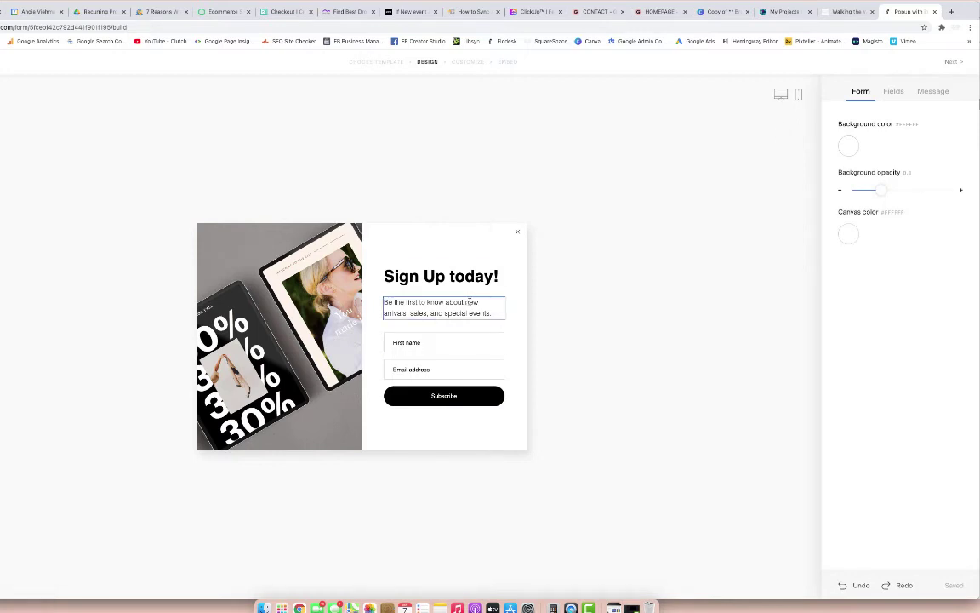
Proceed to customizing the form, keep double opt-in set to No, and display the popup after 10 seconds.
left_click(954, 61)
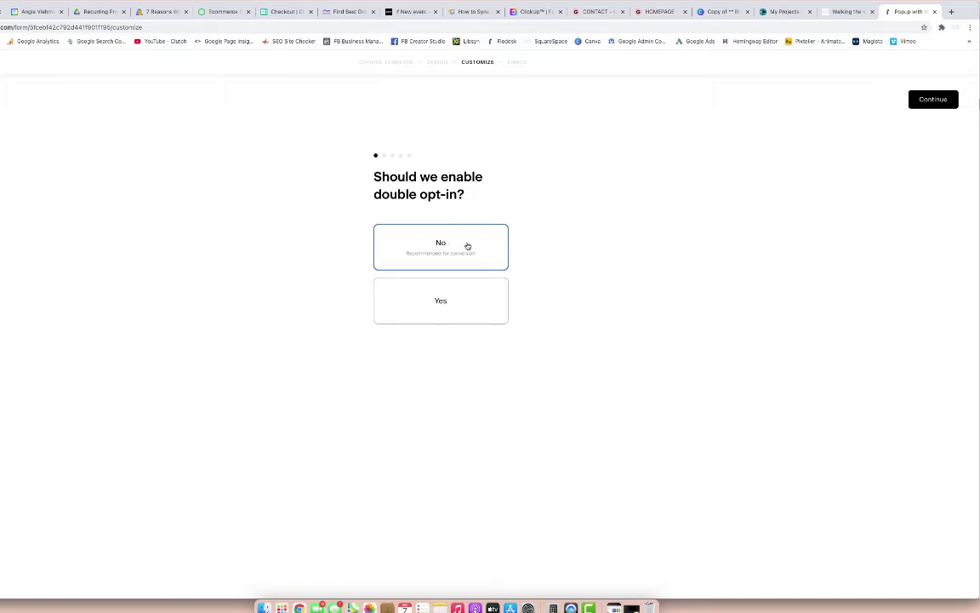
left_click(933, 99)
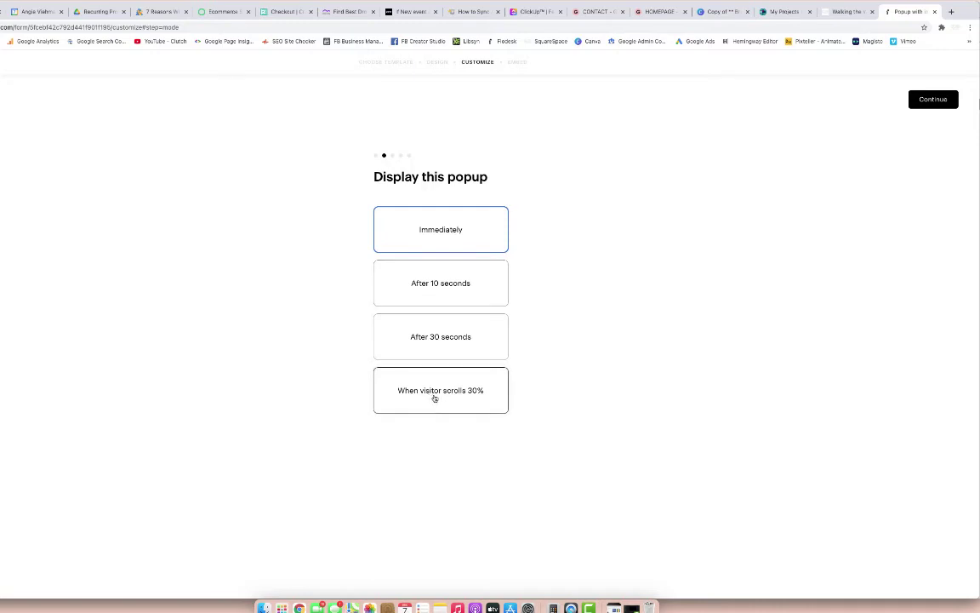
left_click(393, 288)
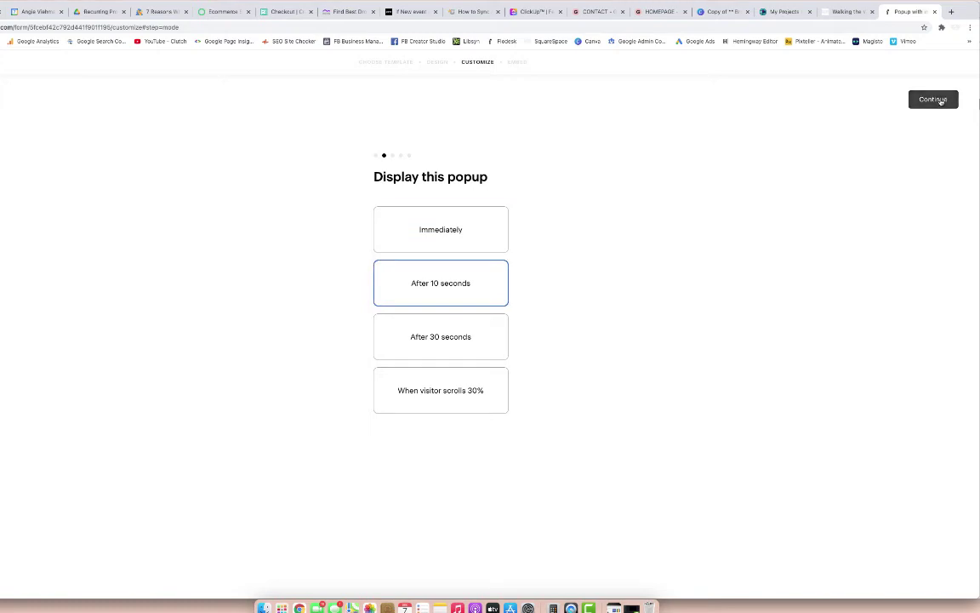
left_click(939, 99)
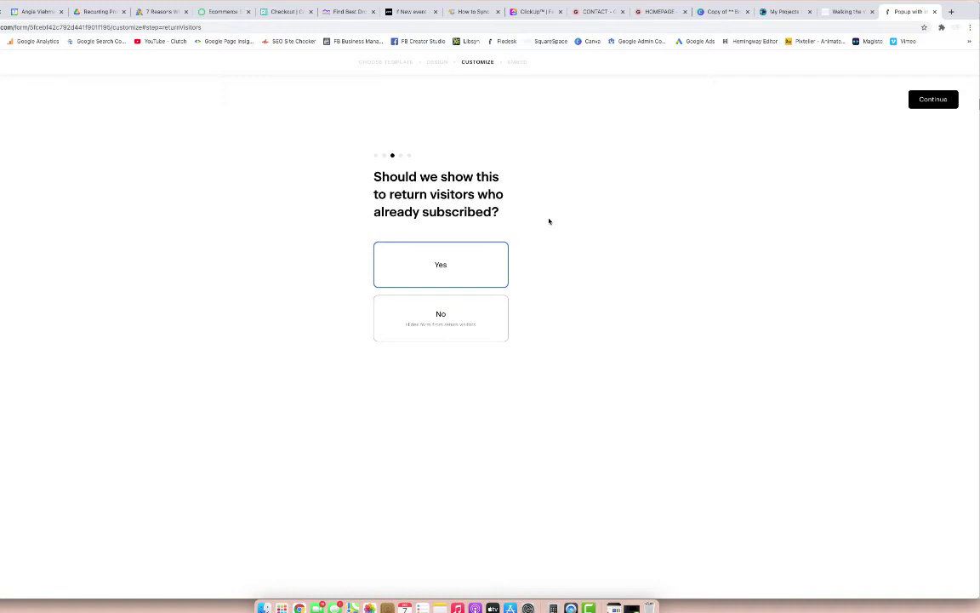
Hide the popup from return visitors who already subscribed and choose not to be notified when subscribers opt in.
left_click(430, 314)
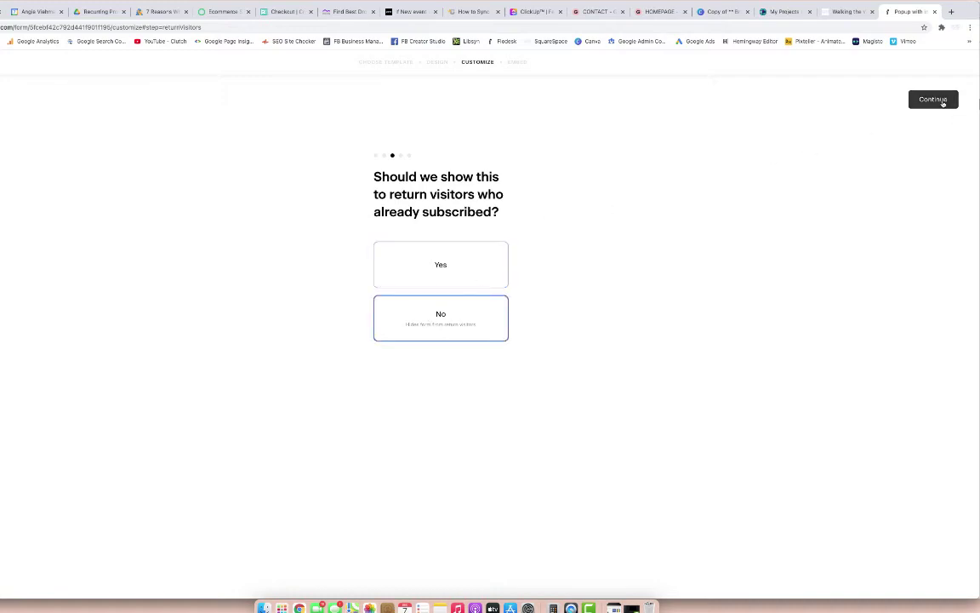
left_click(940, 100)
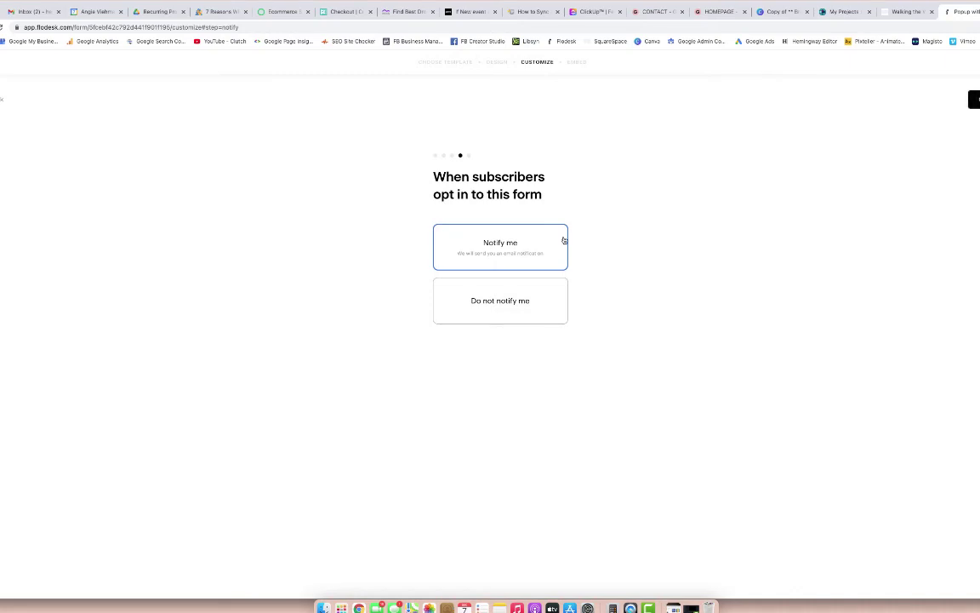
left_click(508, 298)
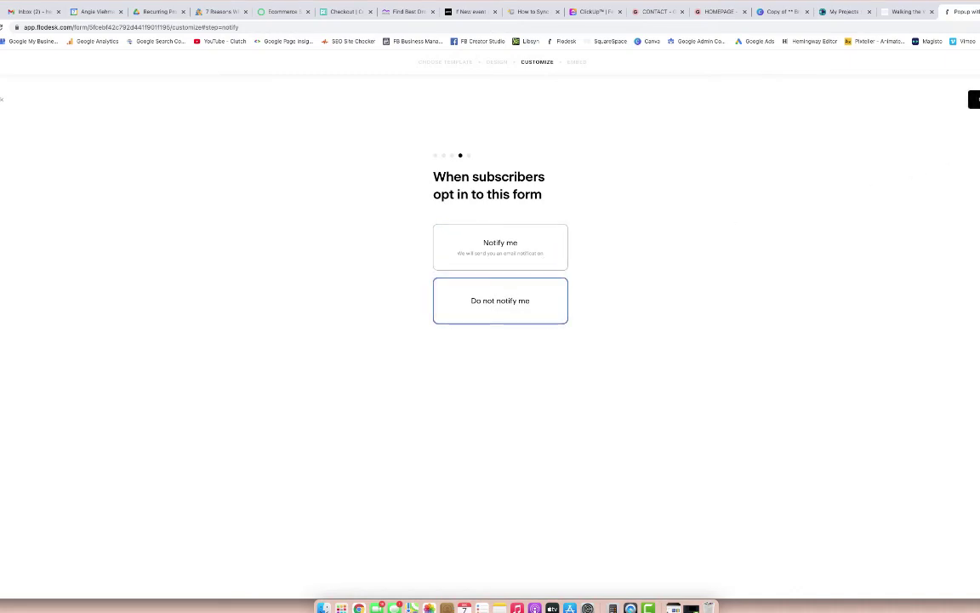
left_click(975, 100)
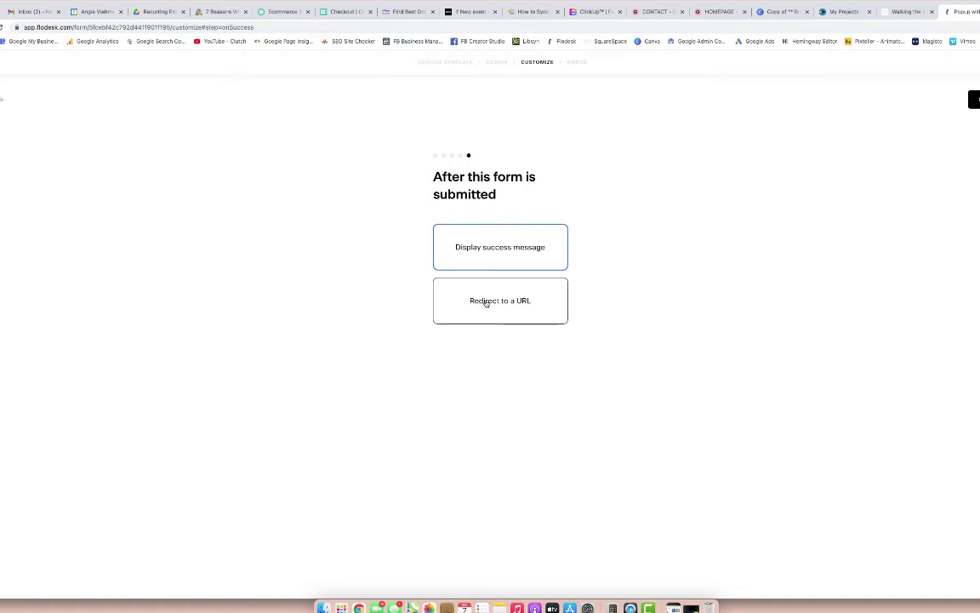
Have the form display its success message after submission and copy the header code for publishing it.
left_click(481, 302)
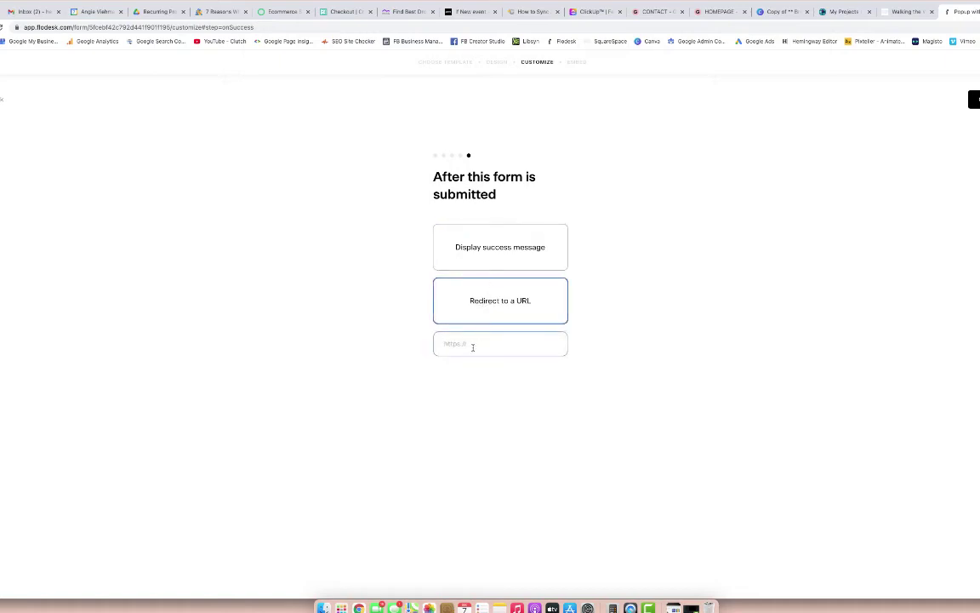
left_click(489, 255)
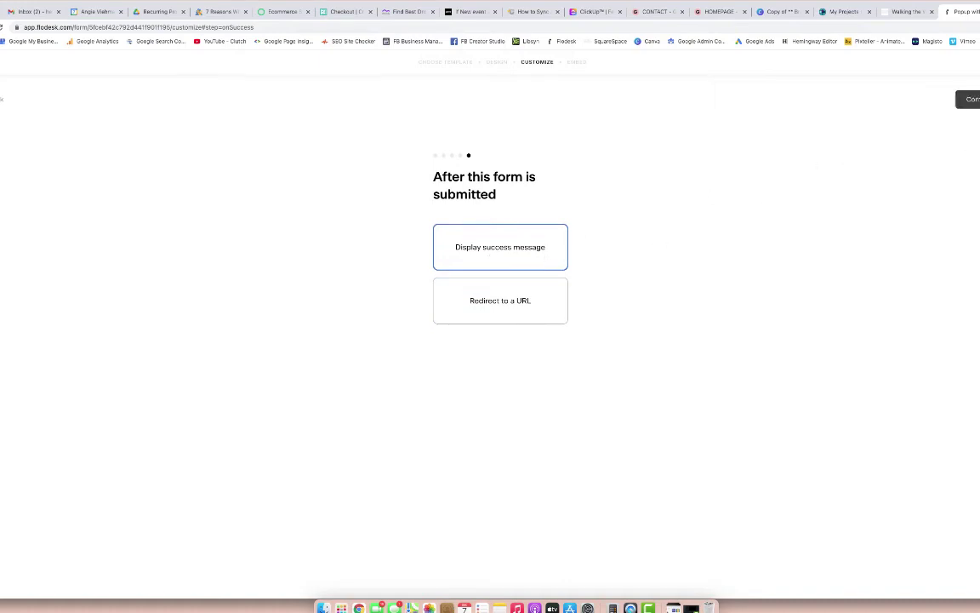
left_click(969, 100)
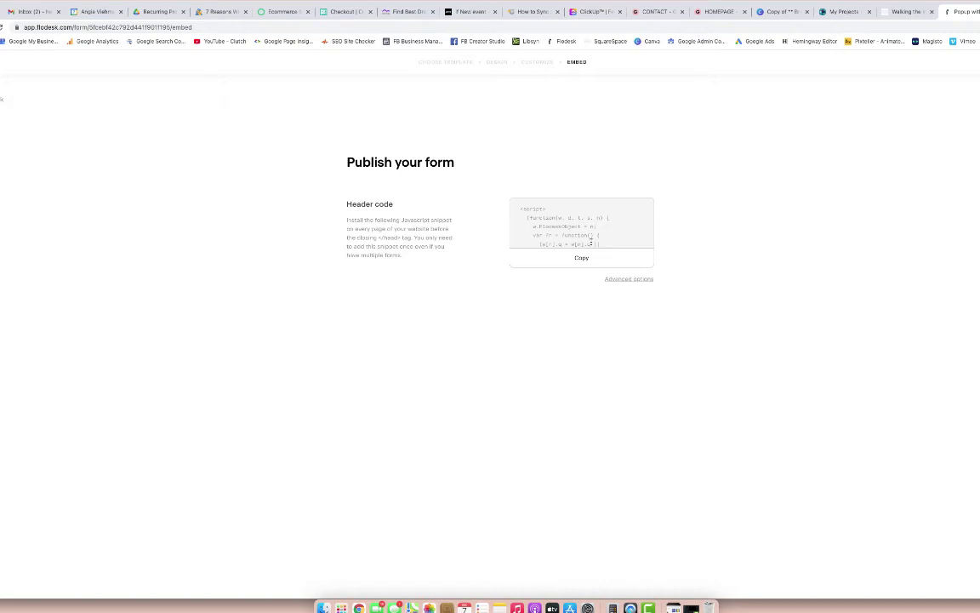
left_click(574, 261)
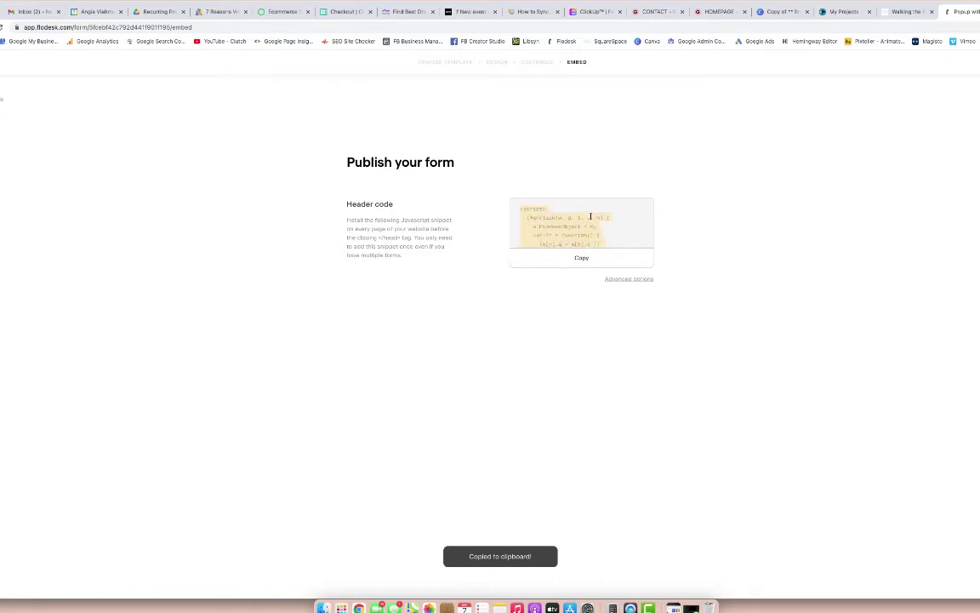
left_click(582, 258)
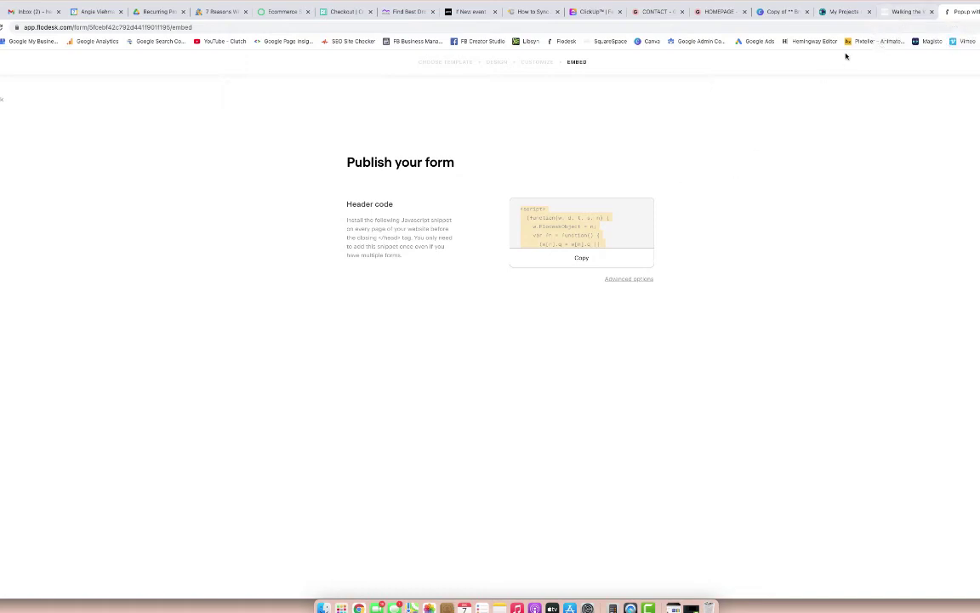
In Squarespace, paste the copied script into the Walking the Walk index's page header code injection, save it, and check the page.
left_click(904, 13)
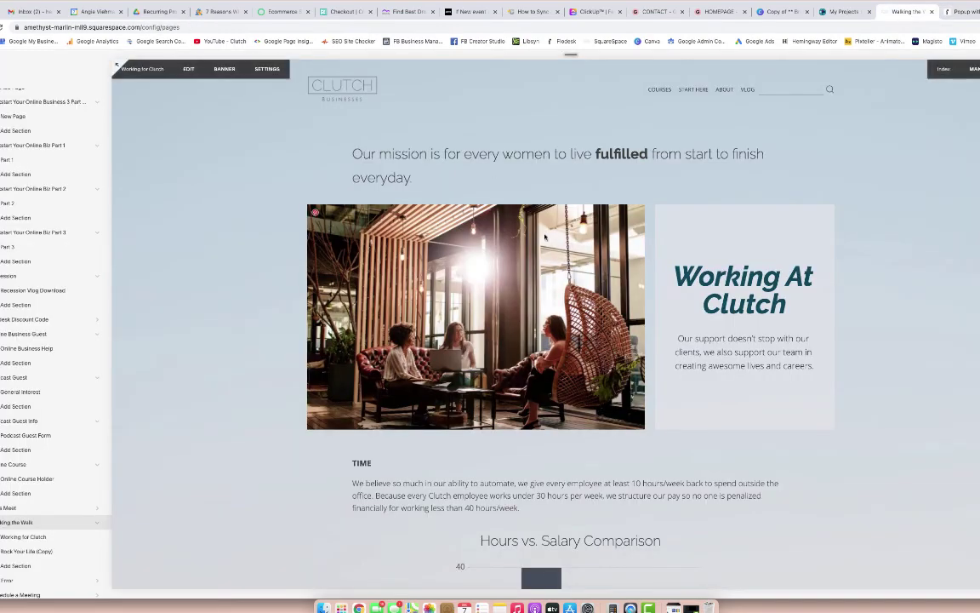
mouse_move(85, 523)
scroll(85, 523, "down", 5)
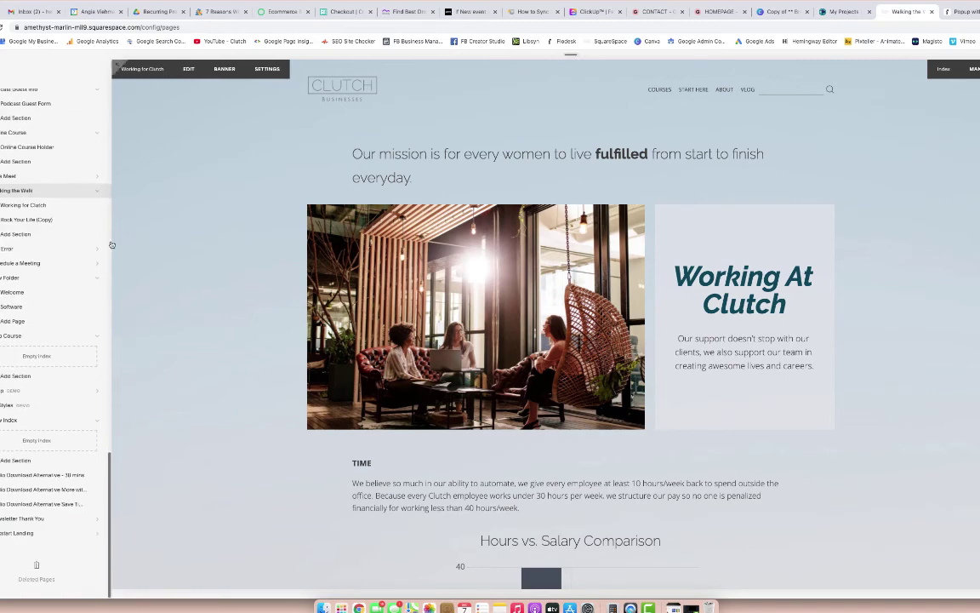
left_click(85, 192)
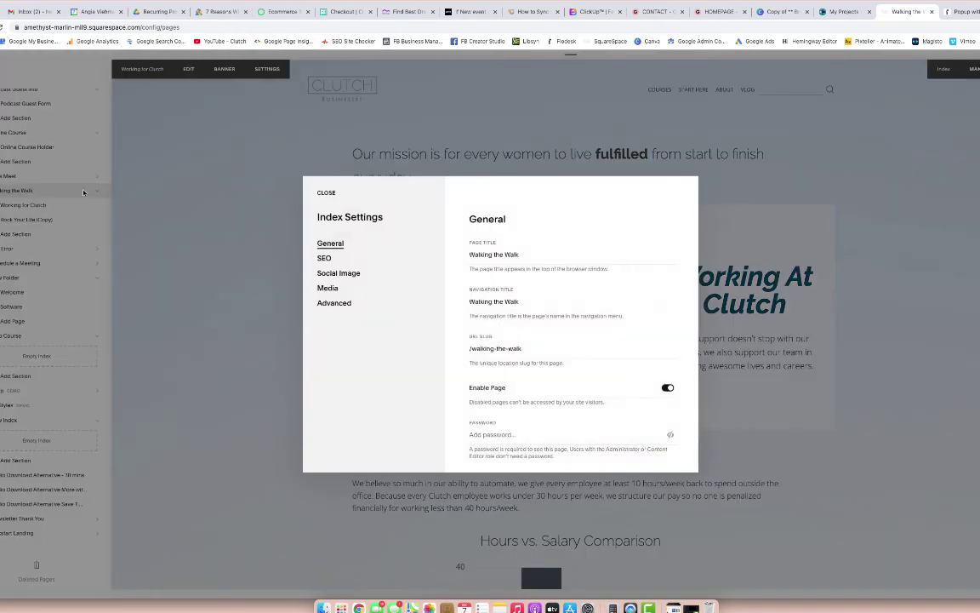
left_click(333, 303)
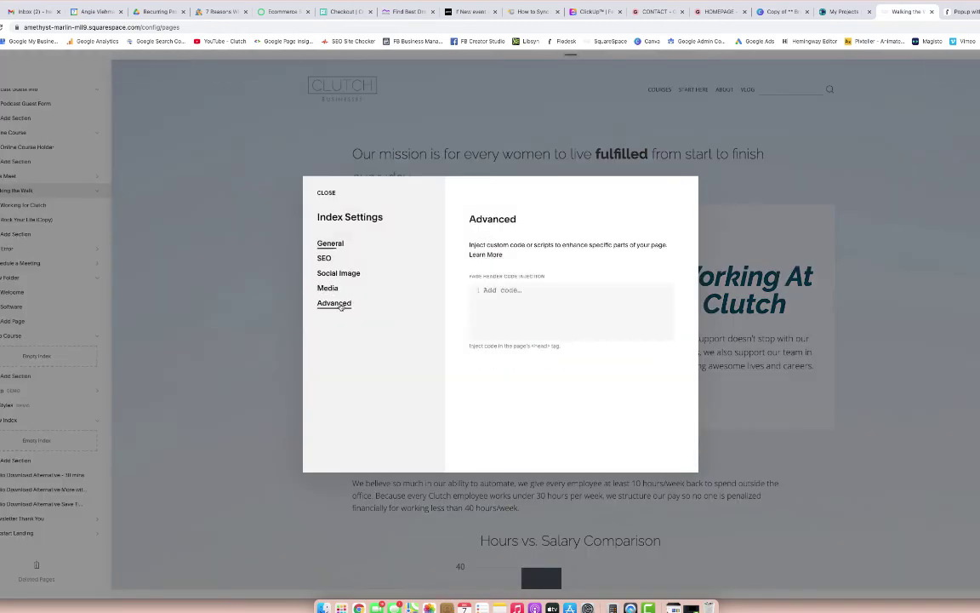
left_click(498, 292)
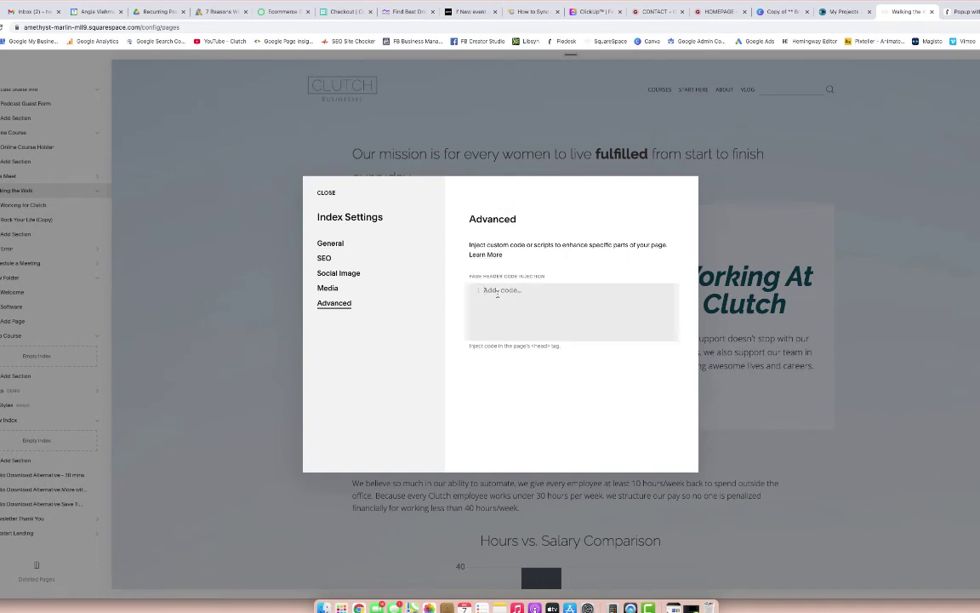
key("super+v")
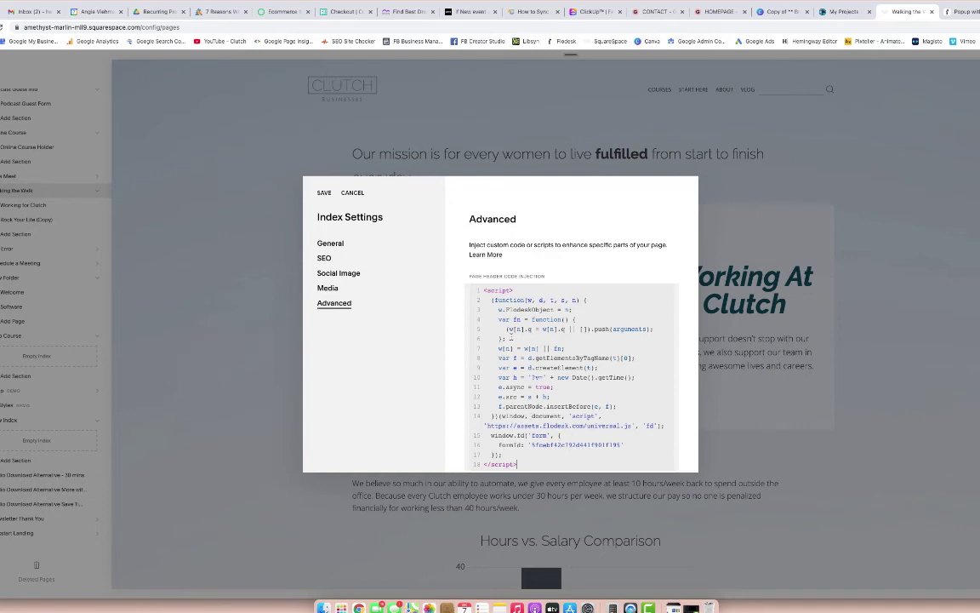
left_click(324, 193)
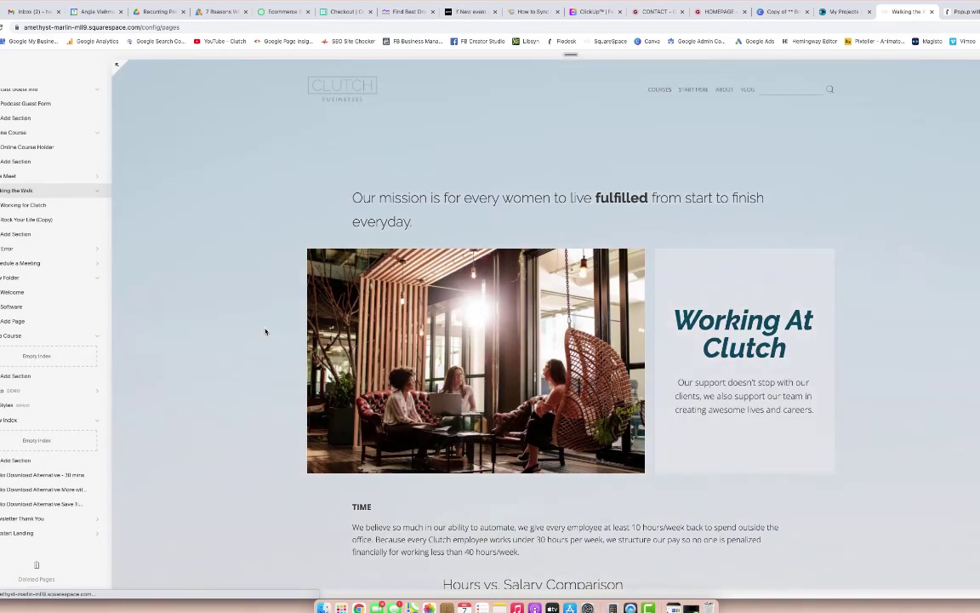
scroll(265, 332, "down", 10)
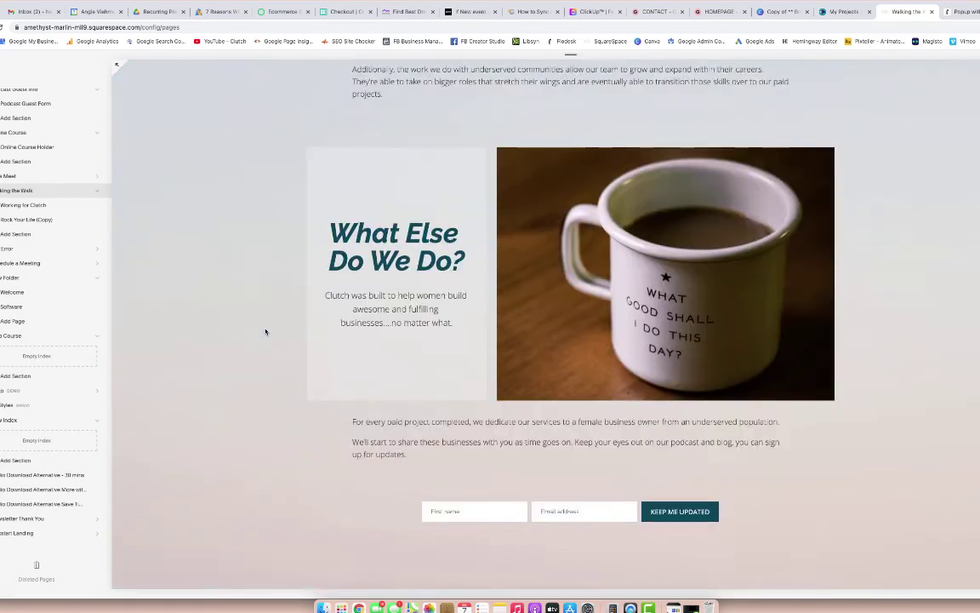
scroll(265, 332, "up", 10)
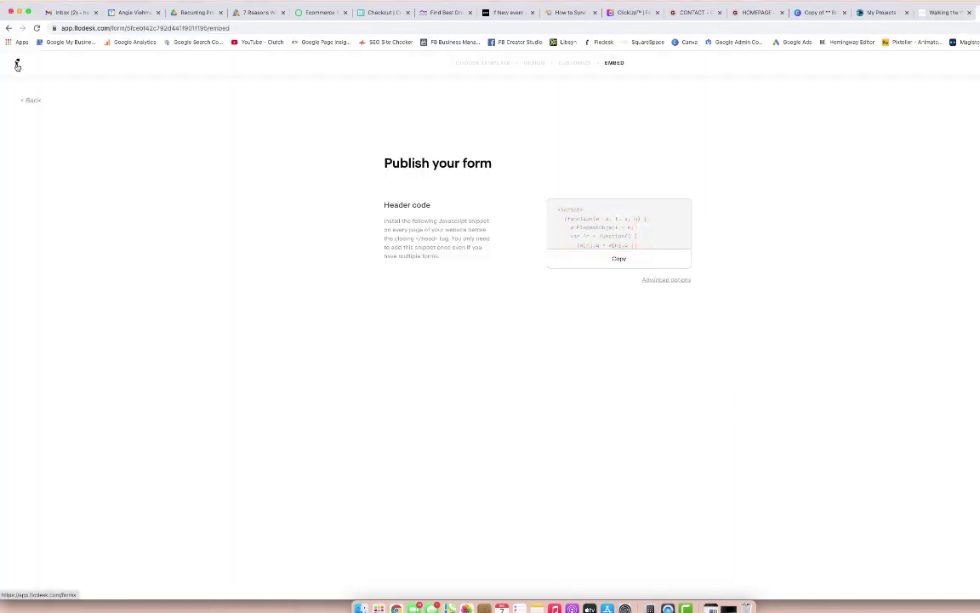
Return to Flodesk and create a new workflow from the Welcome Sequence template, opening it for customization.
left_click(17, 66)
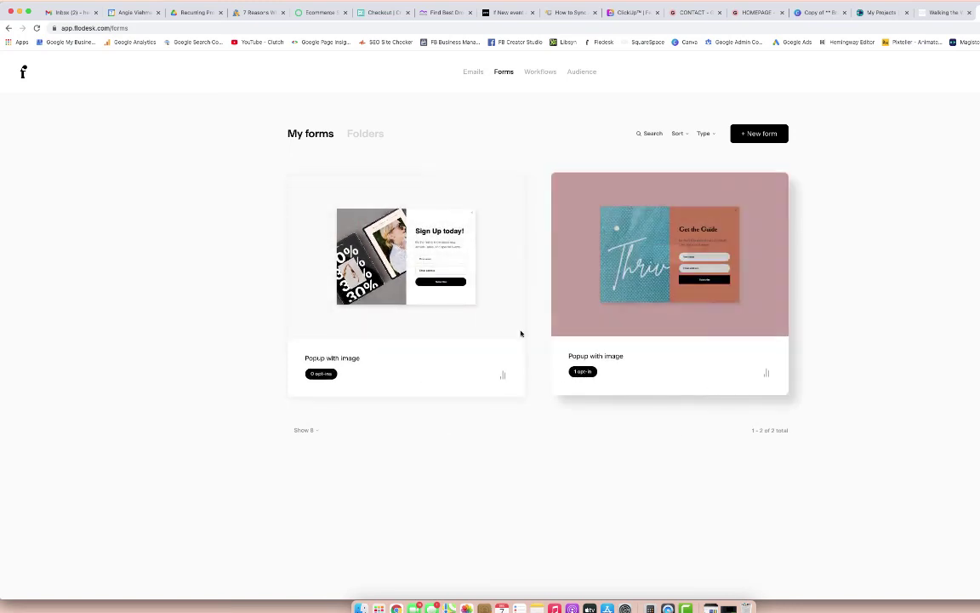
left_click(540, 72)
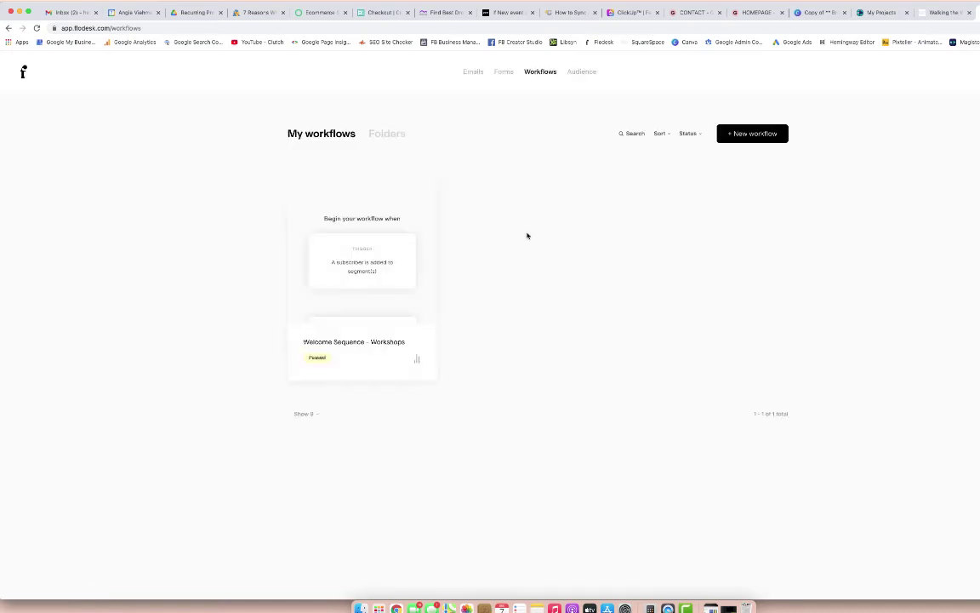
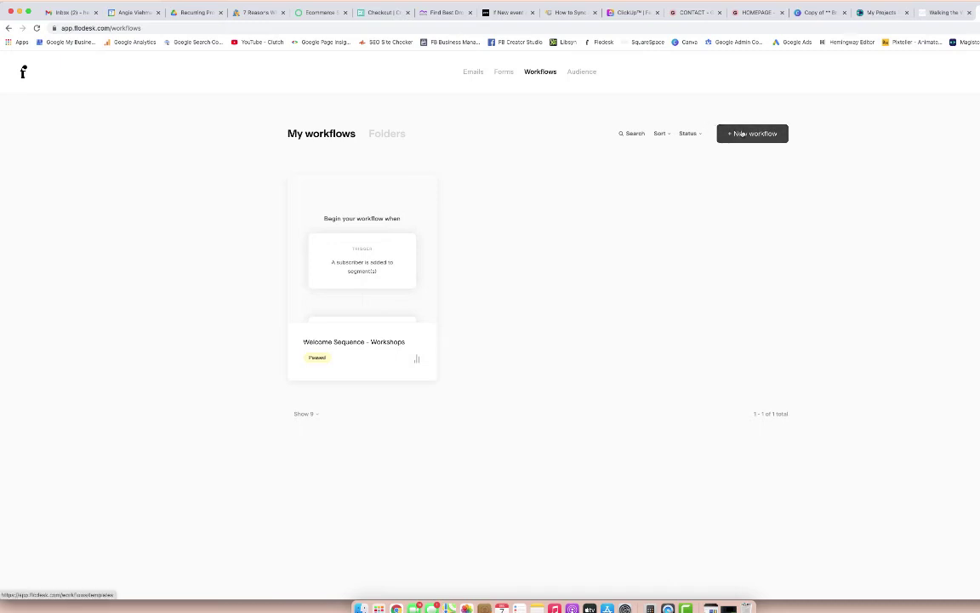
left_click(742, 134)
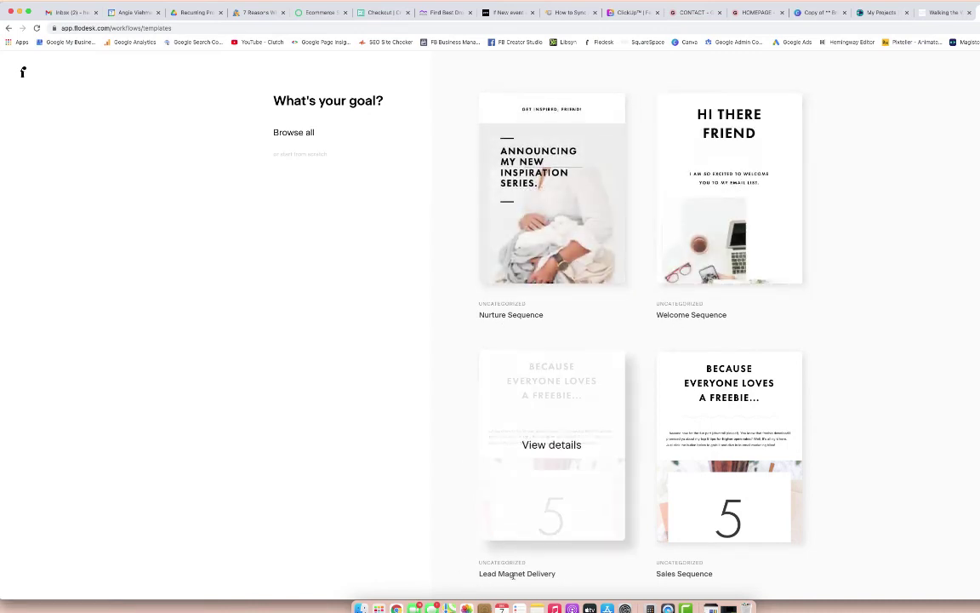
scroll(824, 518, "down", 1)
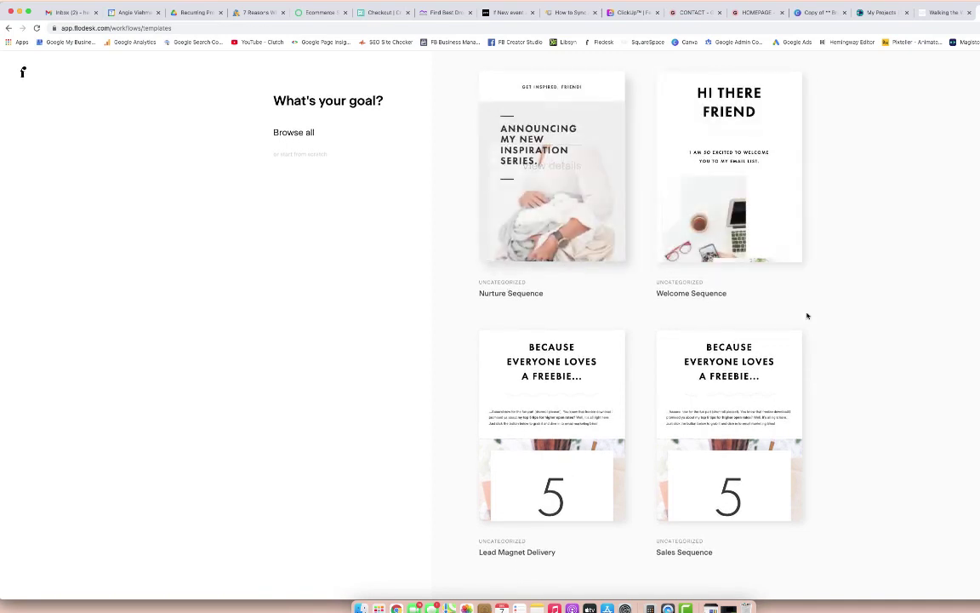
scroll(823, 453, "down", 1)
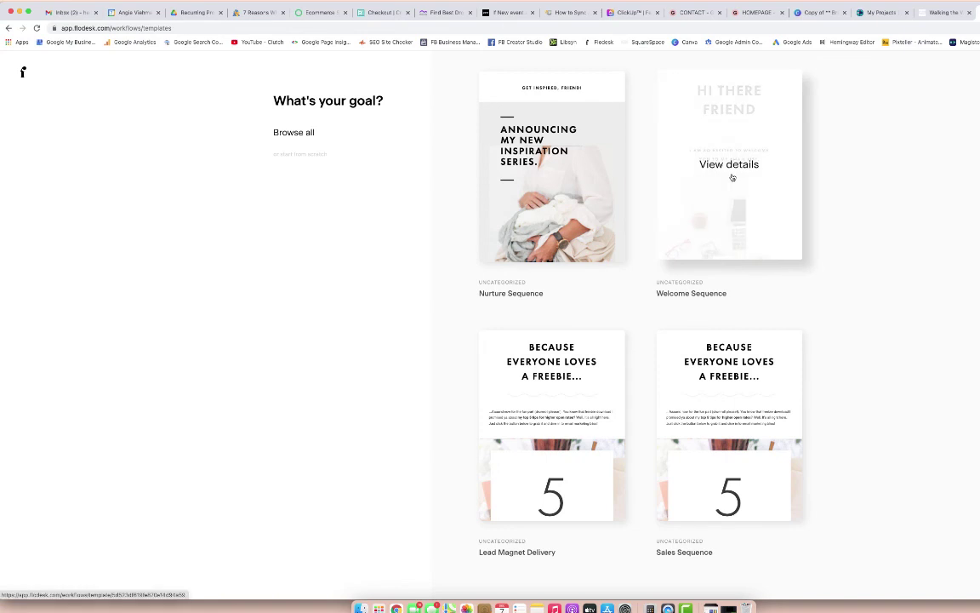
left_click(730, 176)
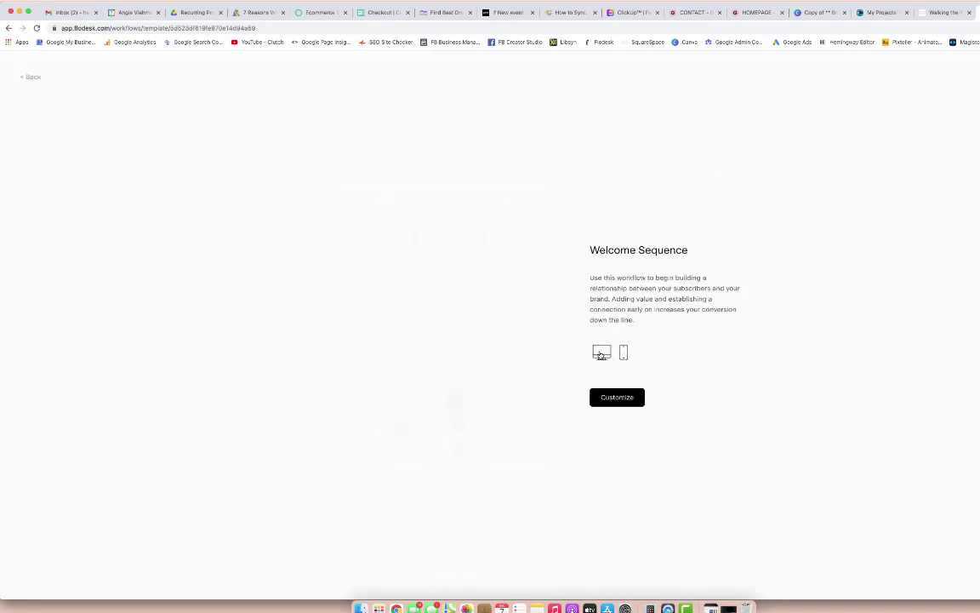
left_click(609, 398)
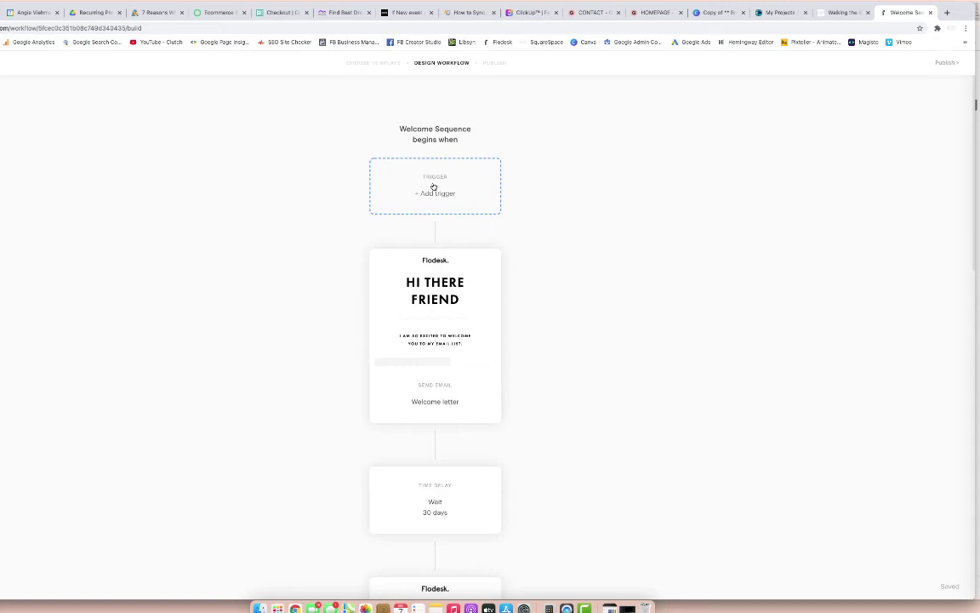
Set the workflow trigger to begin when a subscriber is added to the Workshops segment.
left_click(433, 186)
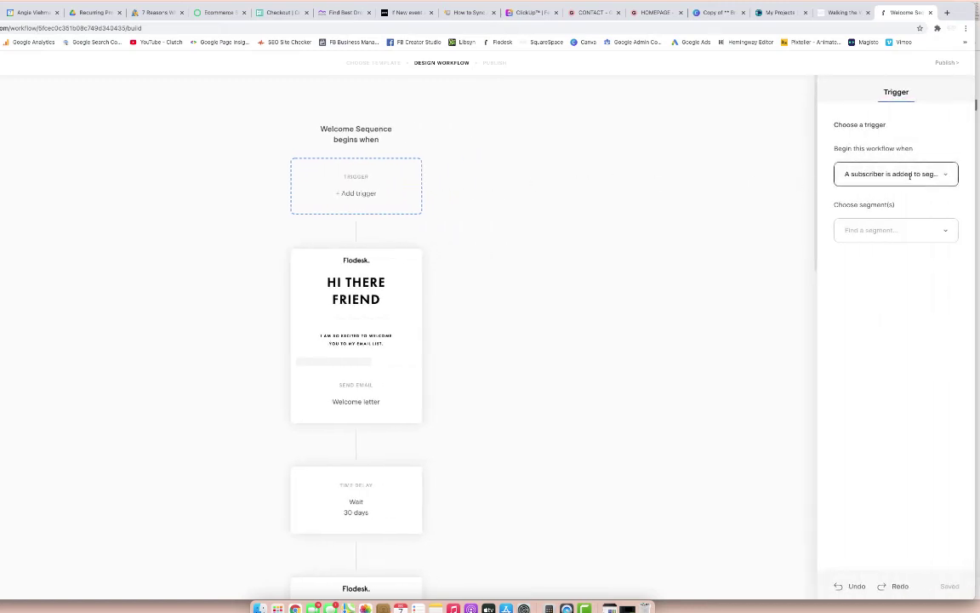
left_click(946, 174)
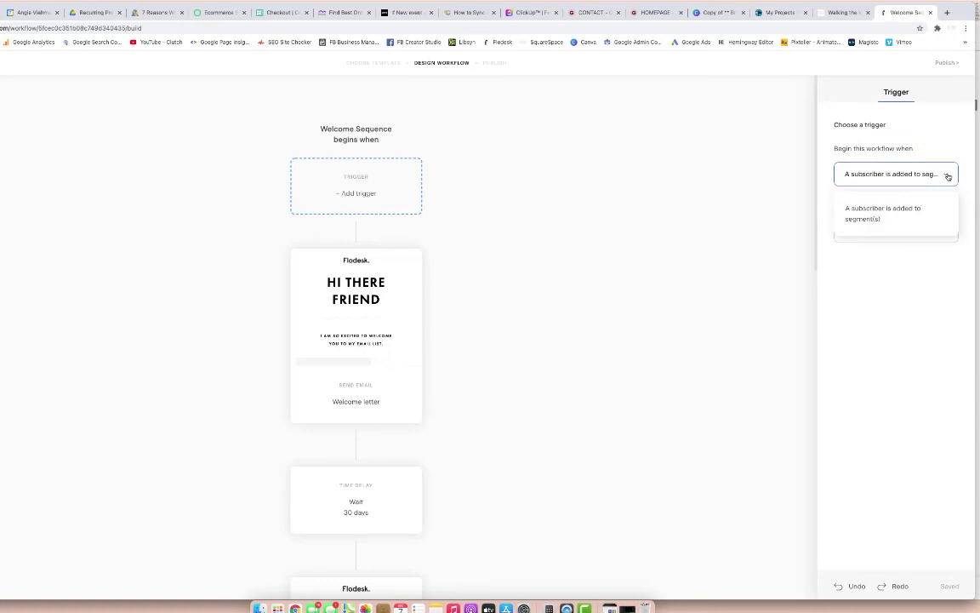
left_click(889, 213)
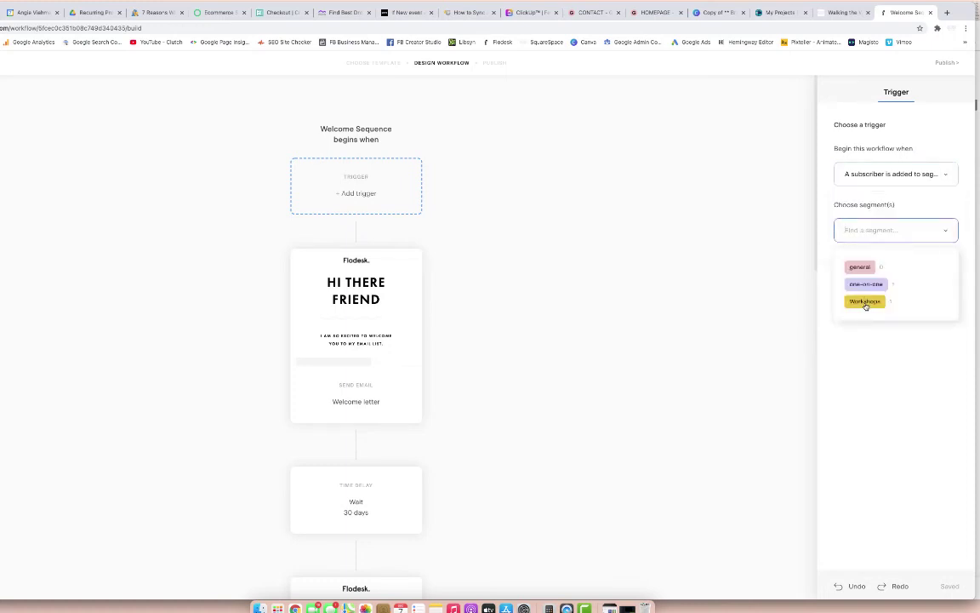
left_click(865, 301)
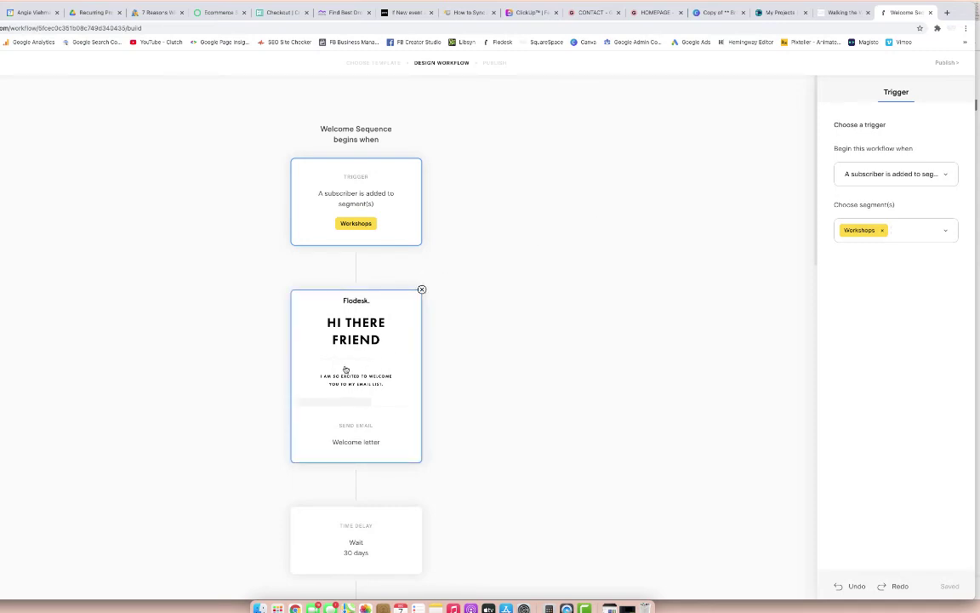
Open the Welcome letter email for editing and replace its "Hi there friend" heading with "HELLO".
left_click(345, 369)
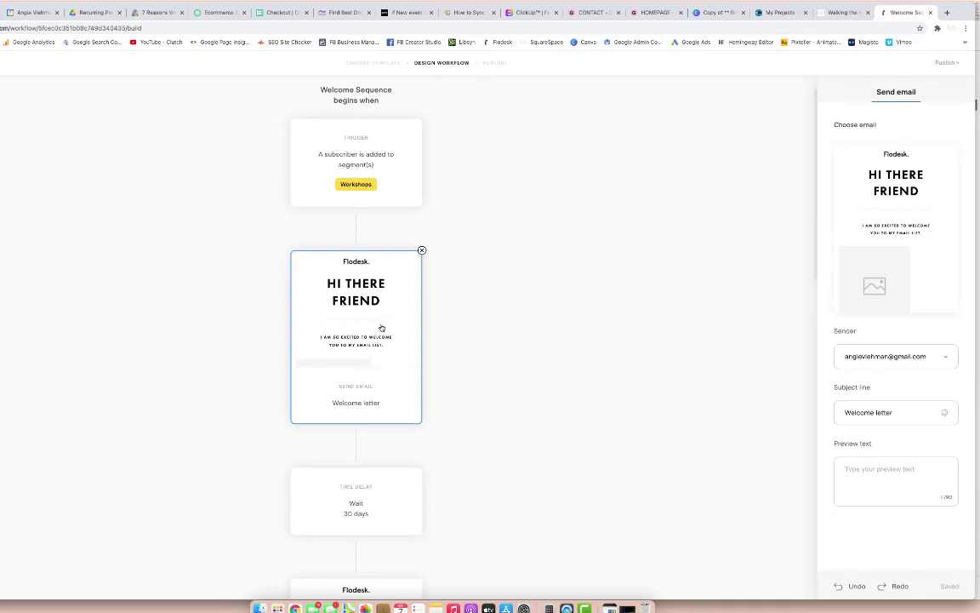
mouse_move(895, 230)
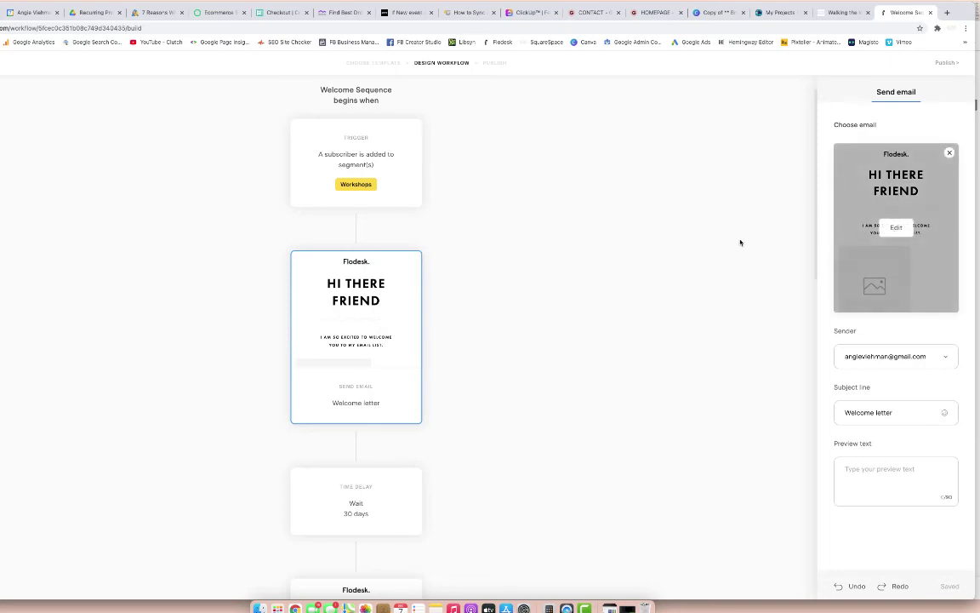
left_click(896, 227)
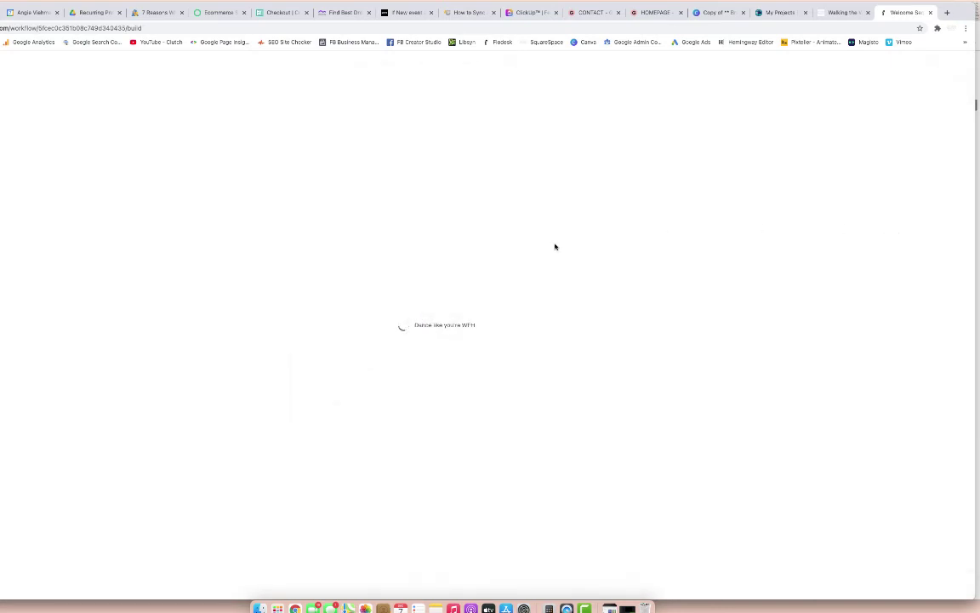
left_click(439, 206)
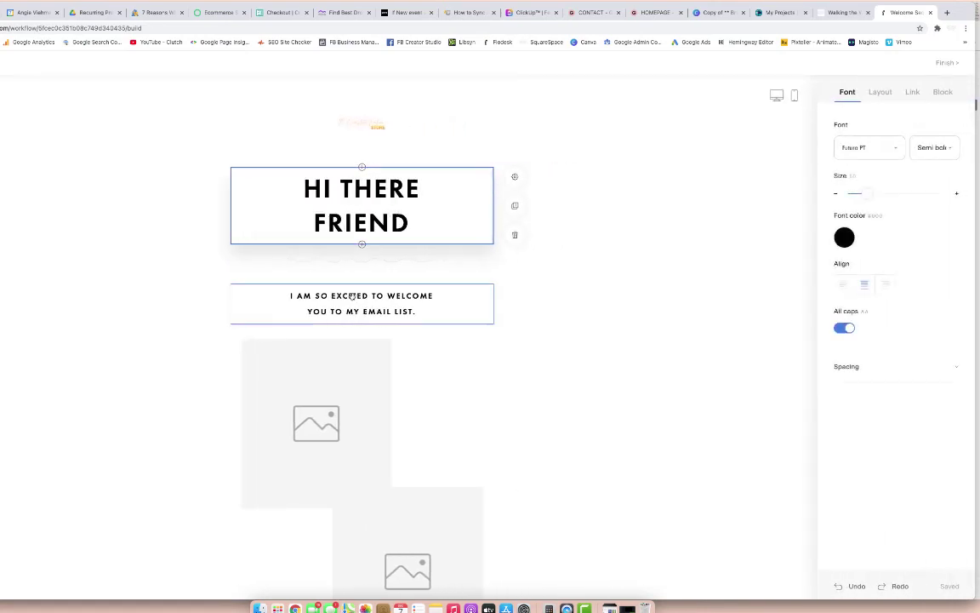
double_click(380, 209)
double_click(379, 209)
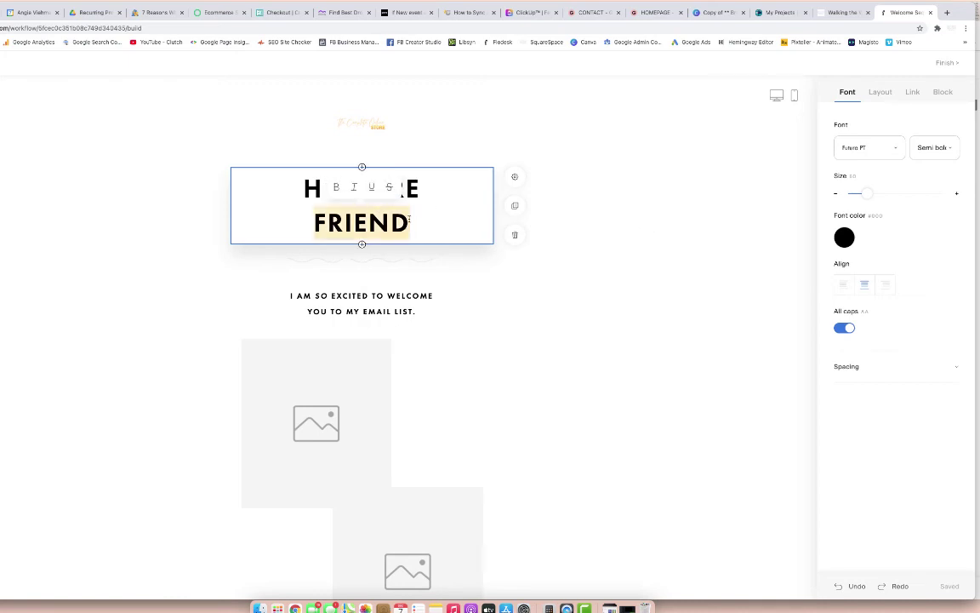
left_click(410, 223)
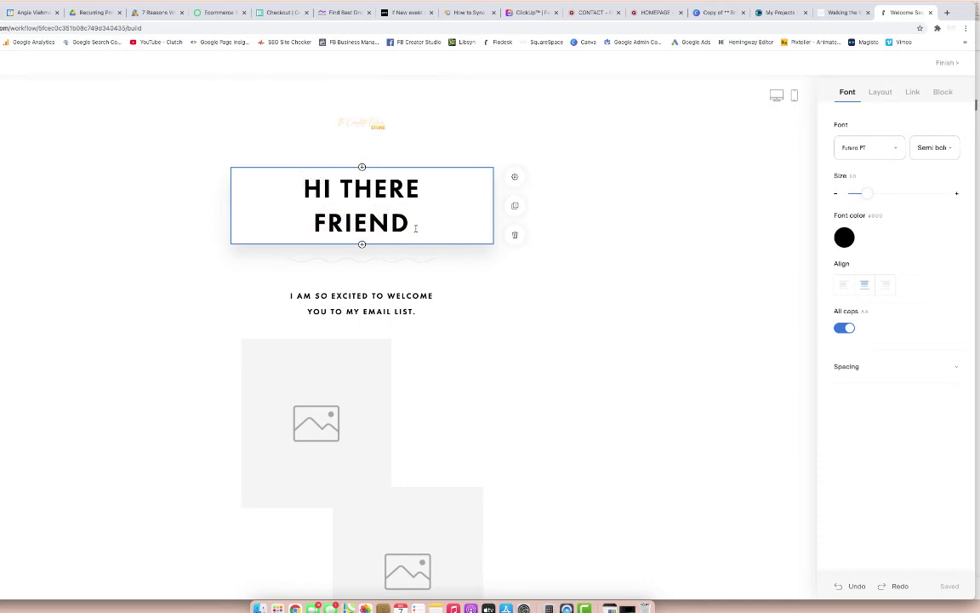
left_click_drag(409, 223, 303, 182)
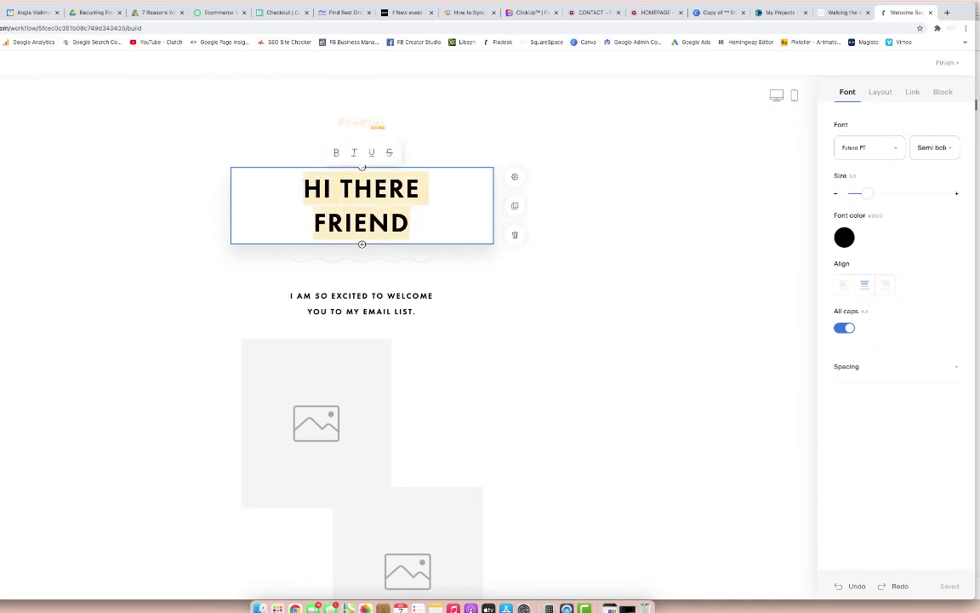
type("HELLO")
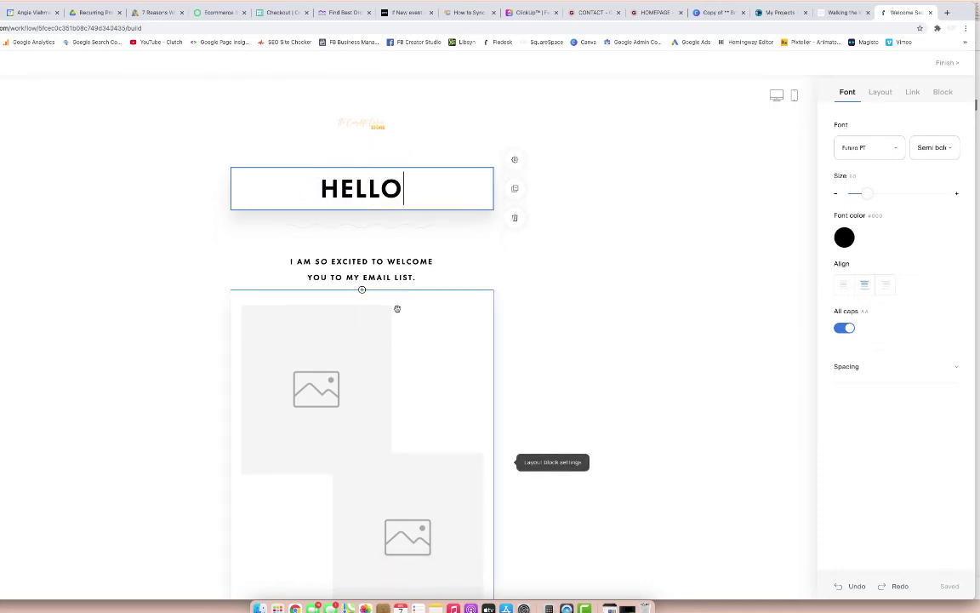
left_click(397, 309)
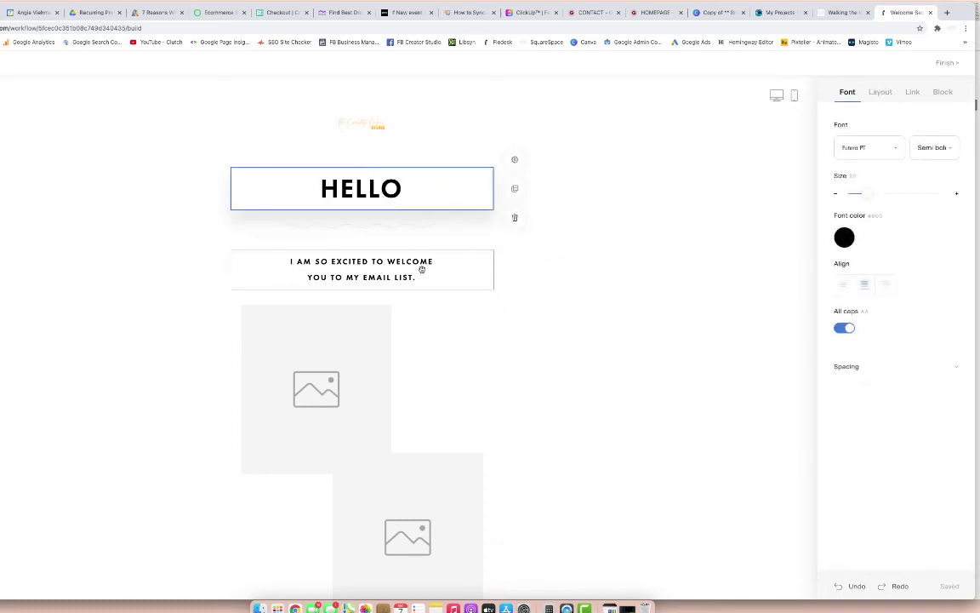
Review the rest of the welcome email's content from logo to footer, and finish editing it.
scroll(415, 447, "down", 5)
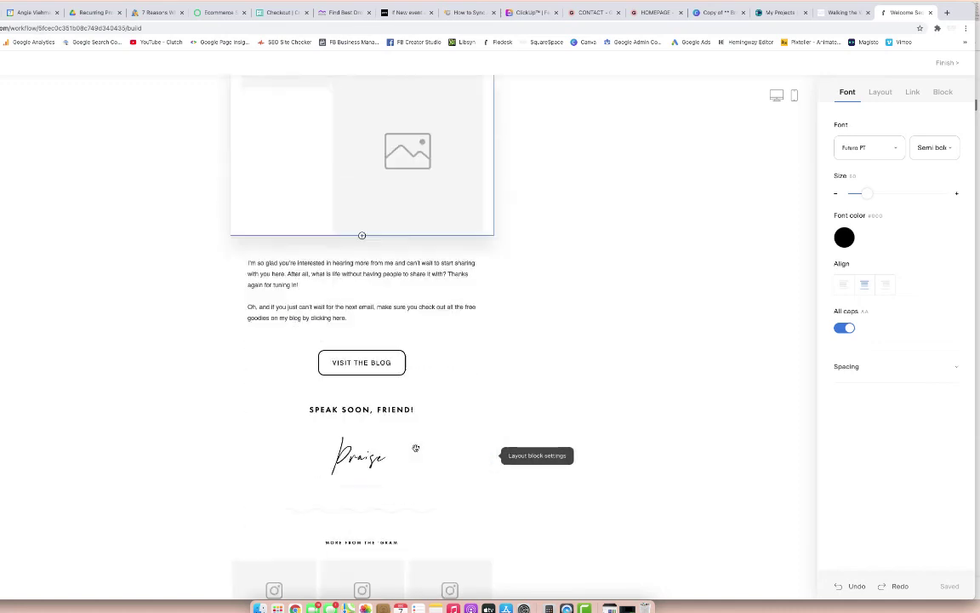
scroll(415, 447, "up", 2)
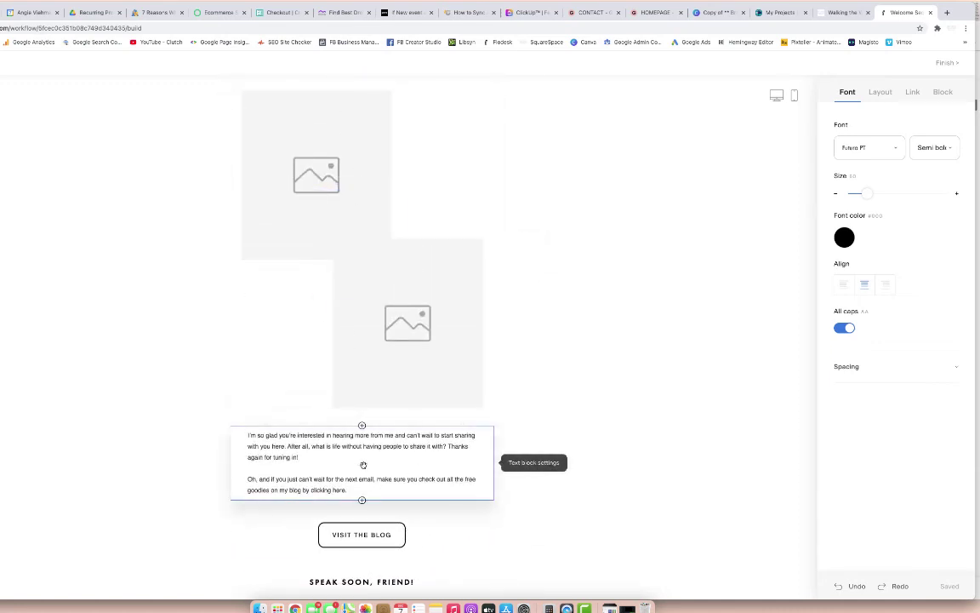
scroll(634, 347, "up", 3)
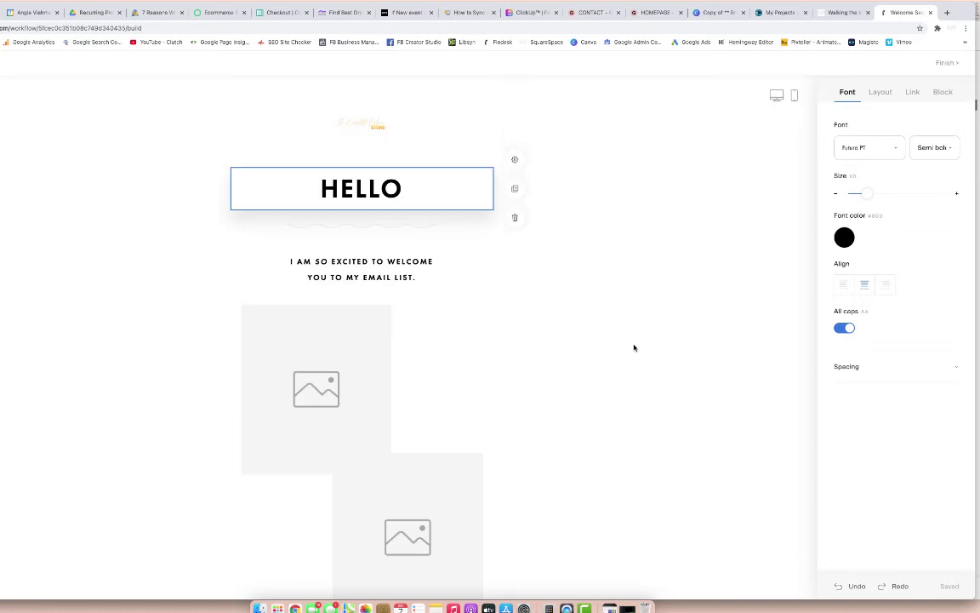
left_click(606, 337)
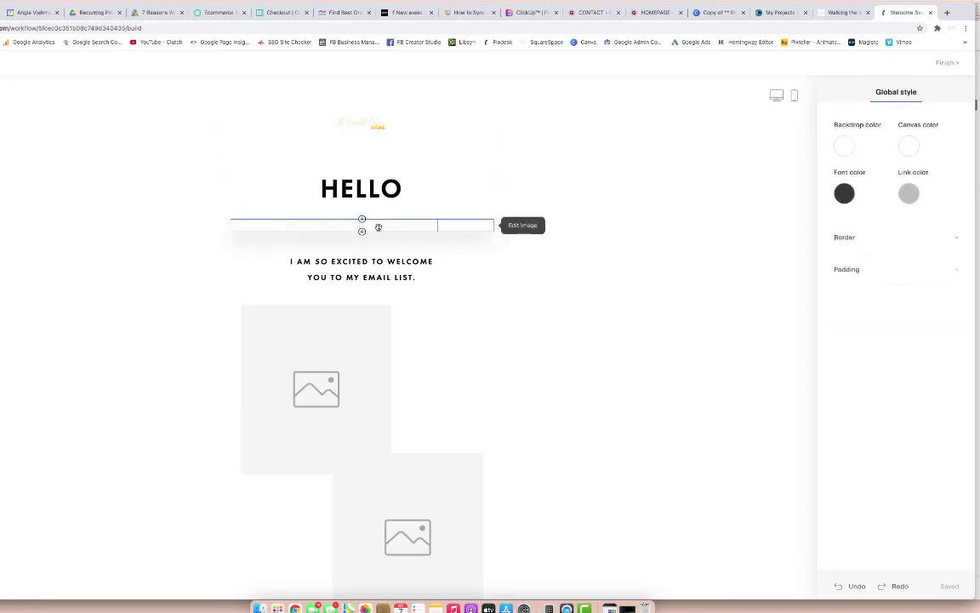
left_click_drag(383, 247, 575, 394)
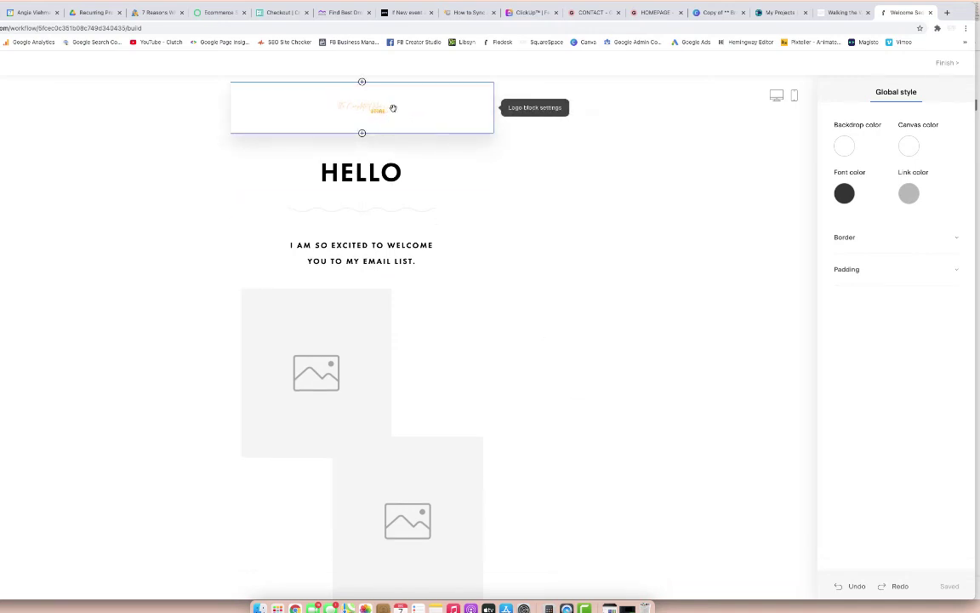
scroll(578, 453, "down", 6)
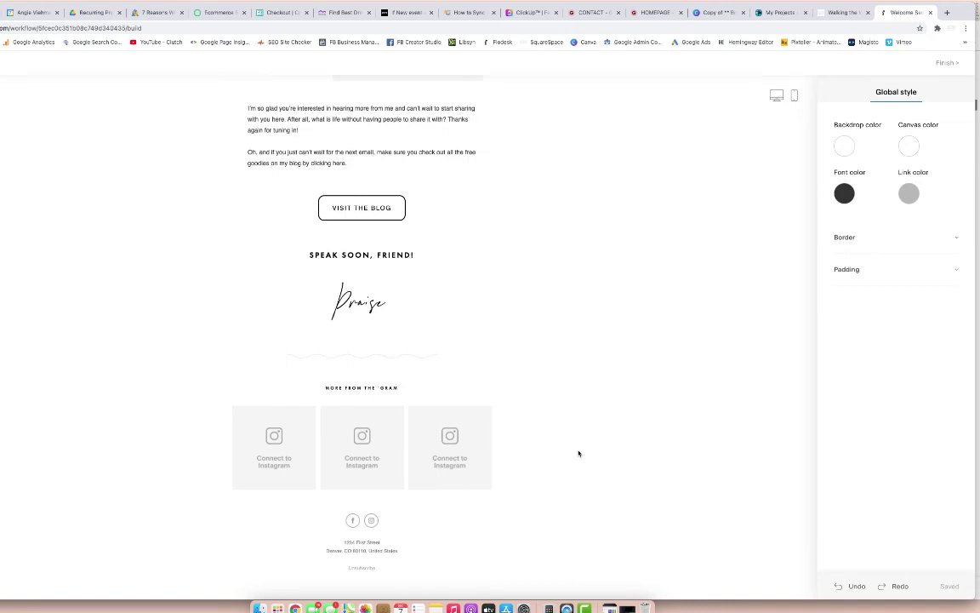
scroll(577, 452, "up", 6)
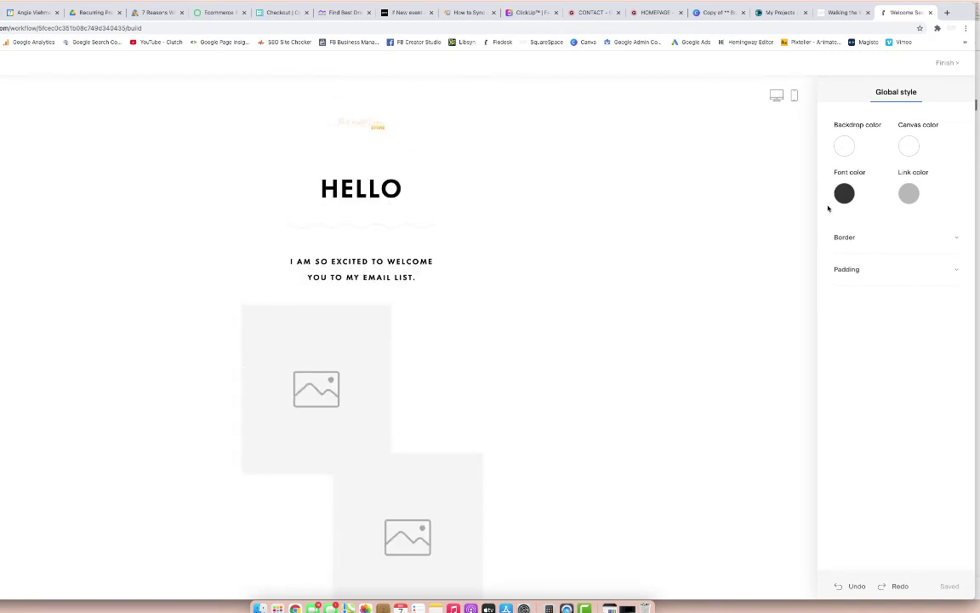
left_click(947, 64)
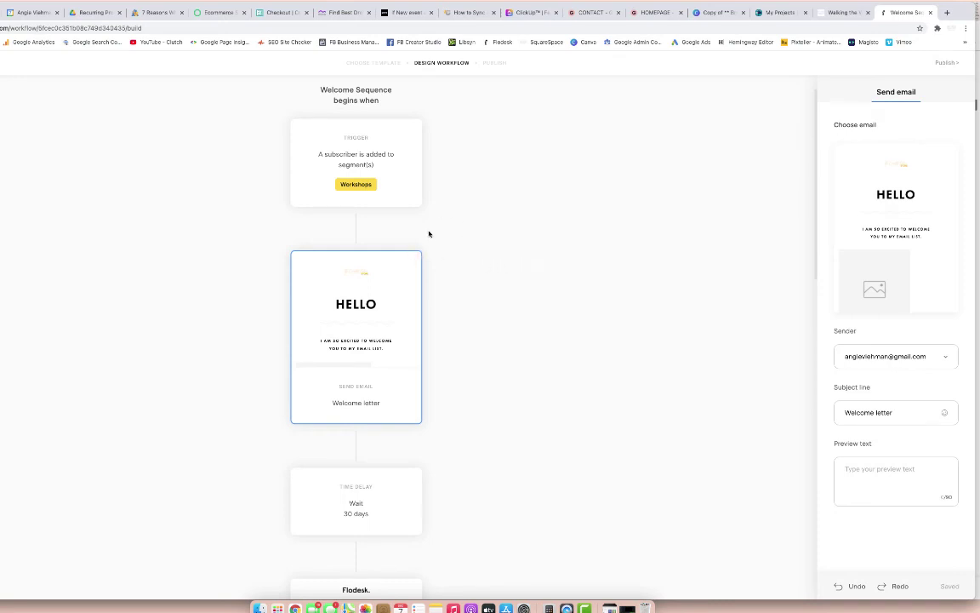
Open the About me email in the editor, look through its content, and return to the workflow.
scroll(501, 420, "down", 5)
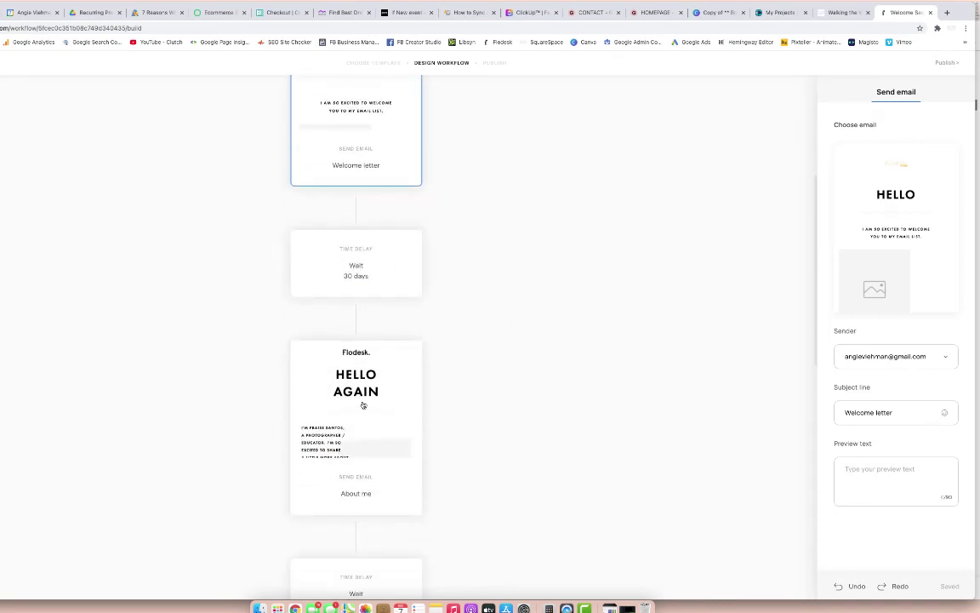
scroll(357, 411, "down", 1)
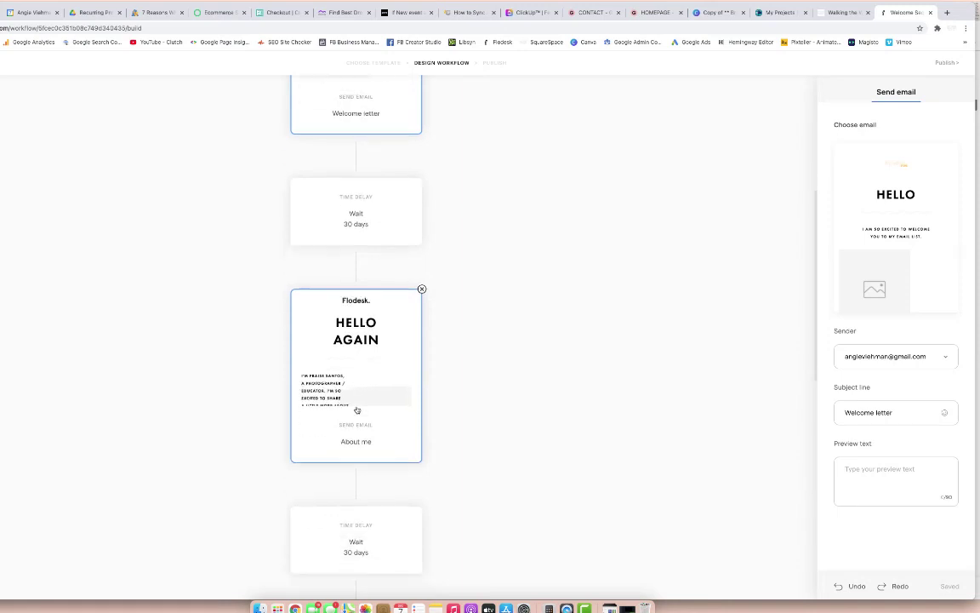
left_click(352, 345)
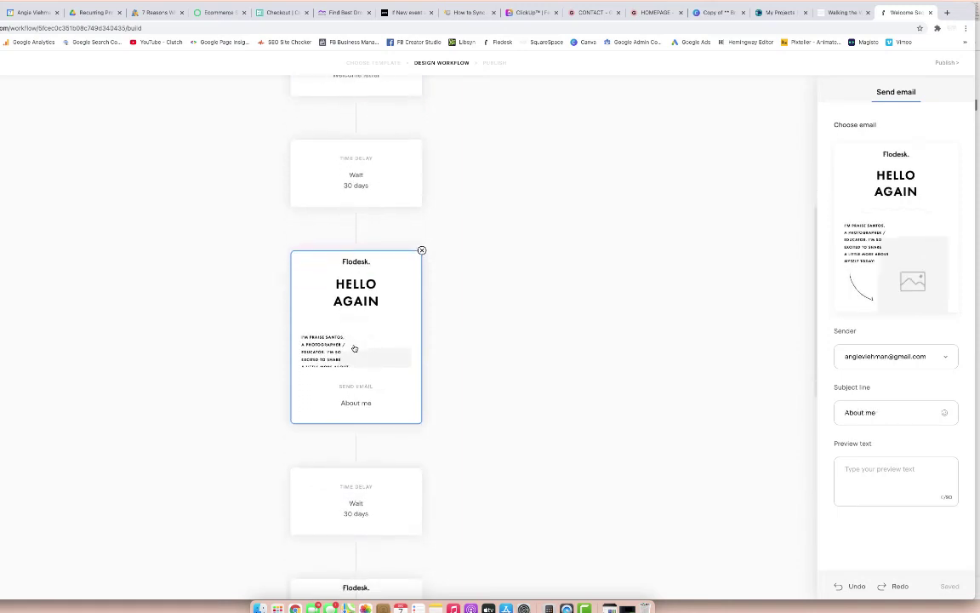
left_click(897, 229)
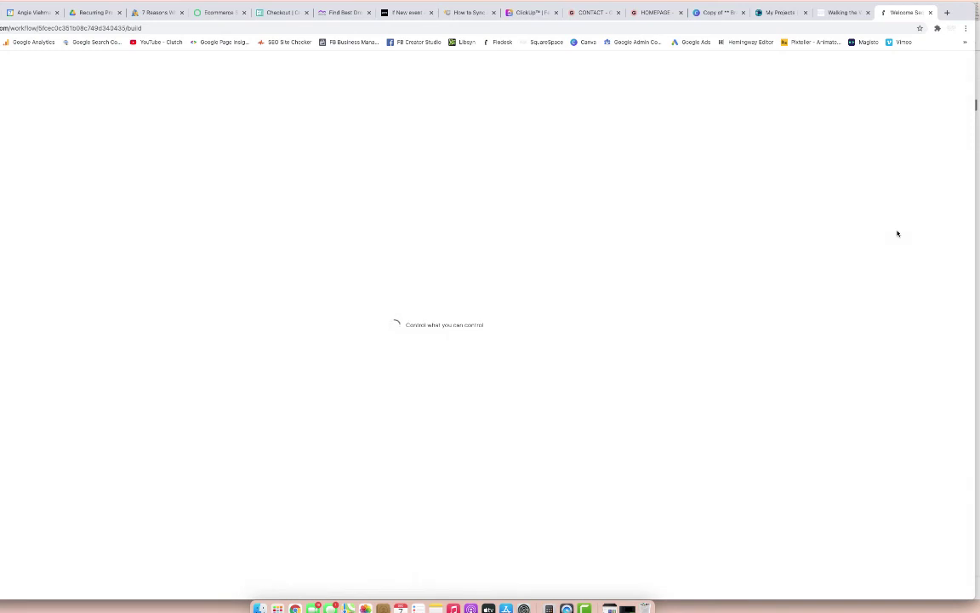
scroll(379, 377, "down", 5)
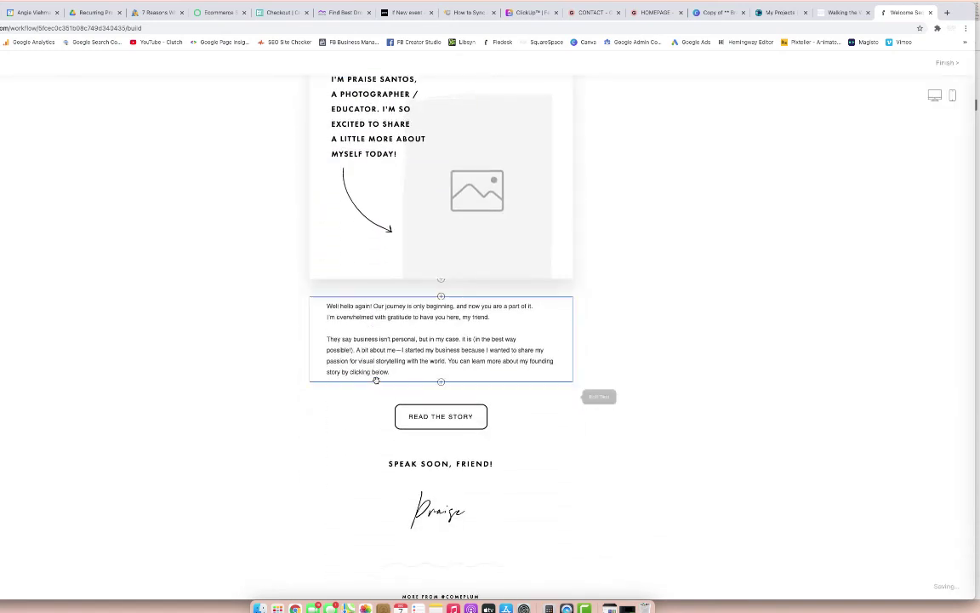
scroll(376, 380, "up", 3)
scroll(376, 381, "up", 2)
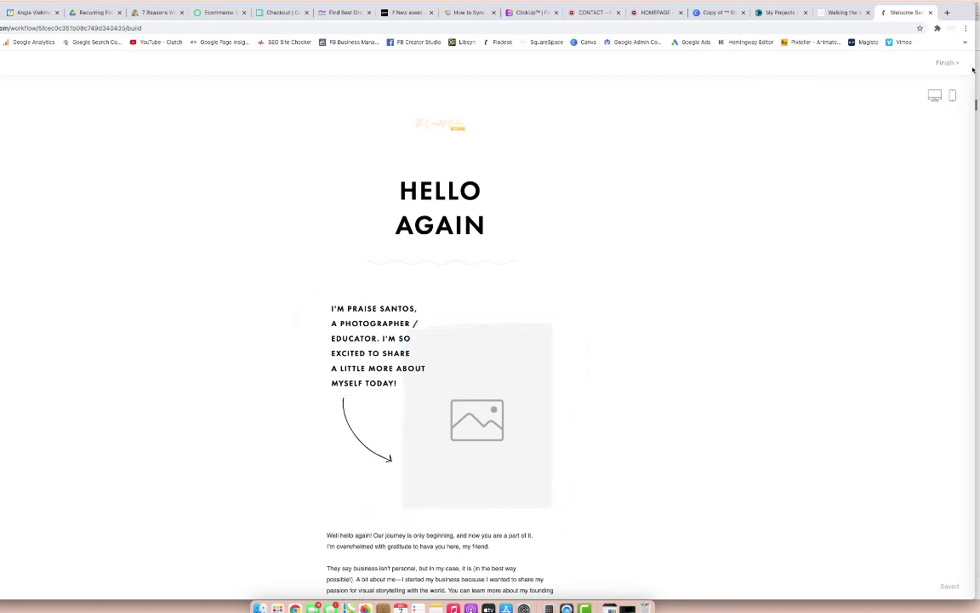
left_click(947, 64)
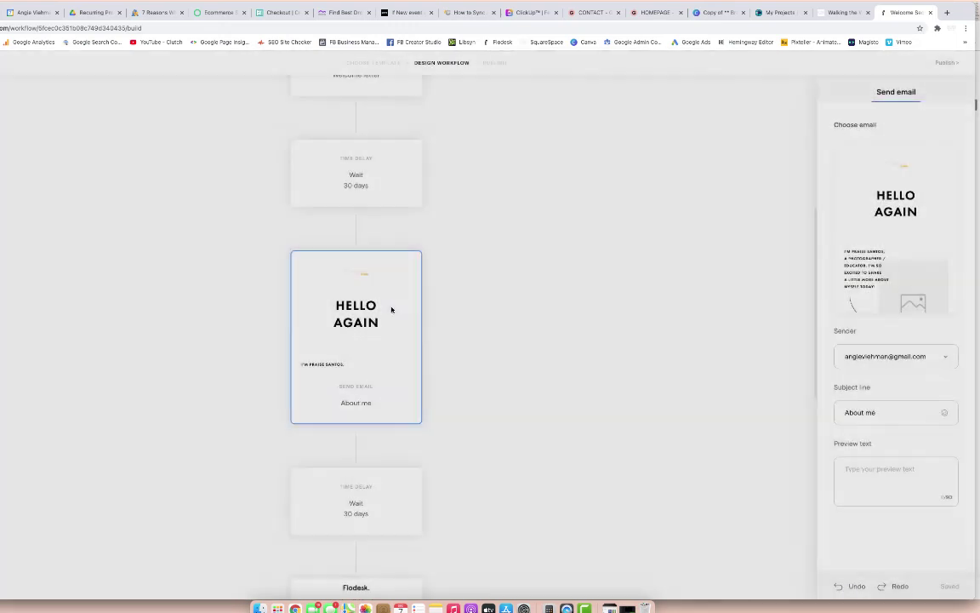
Delete the time delay between the What to expect email and the "A personal, vulnerable story" email.
scroll(441, 517, "down", 3)
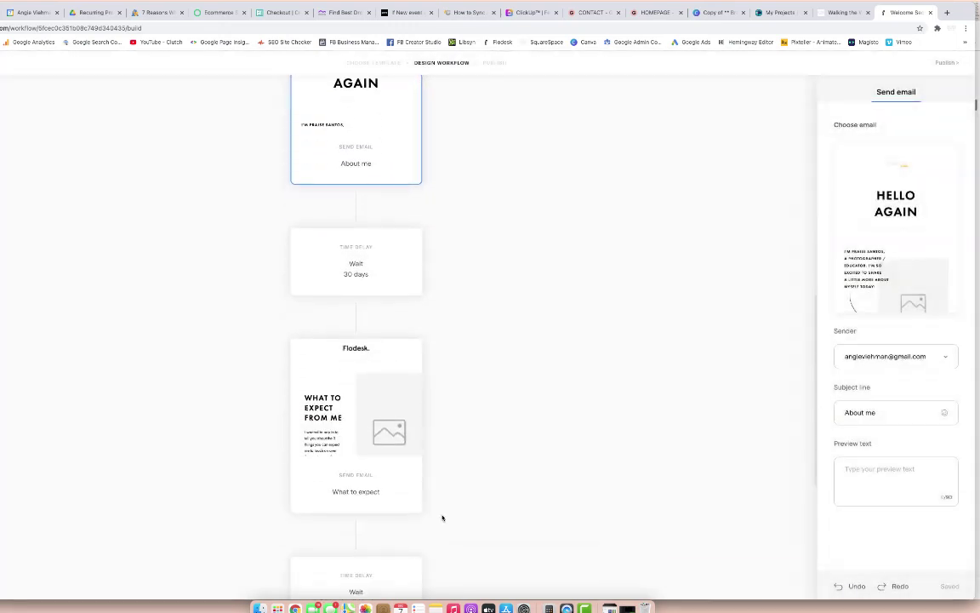
scroll(442, 517, "down", 4)
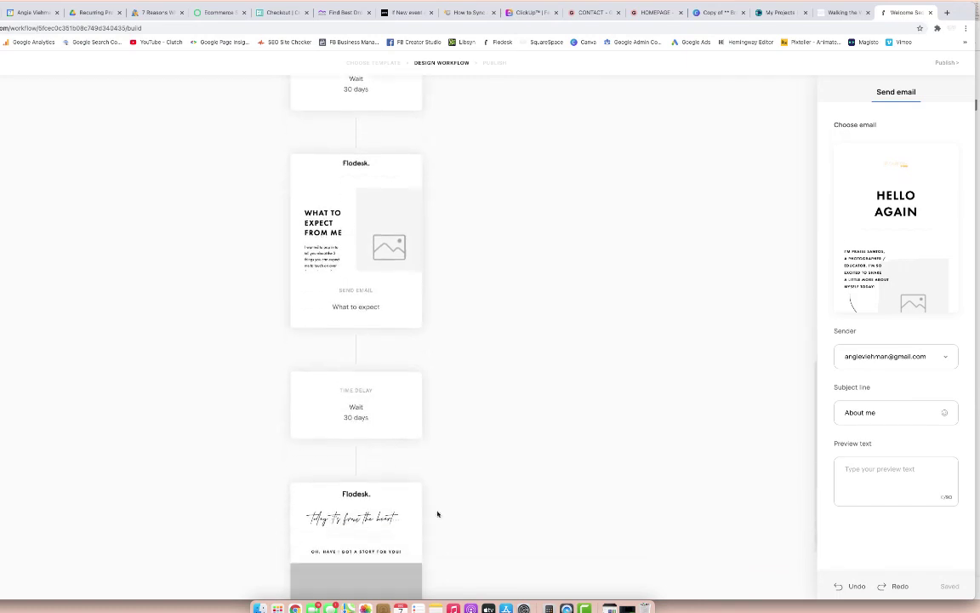
left_click(373, 214)
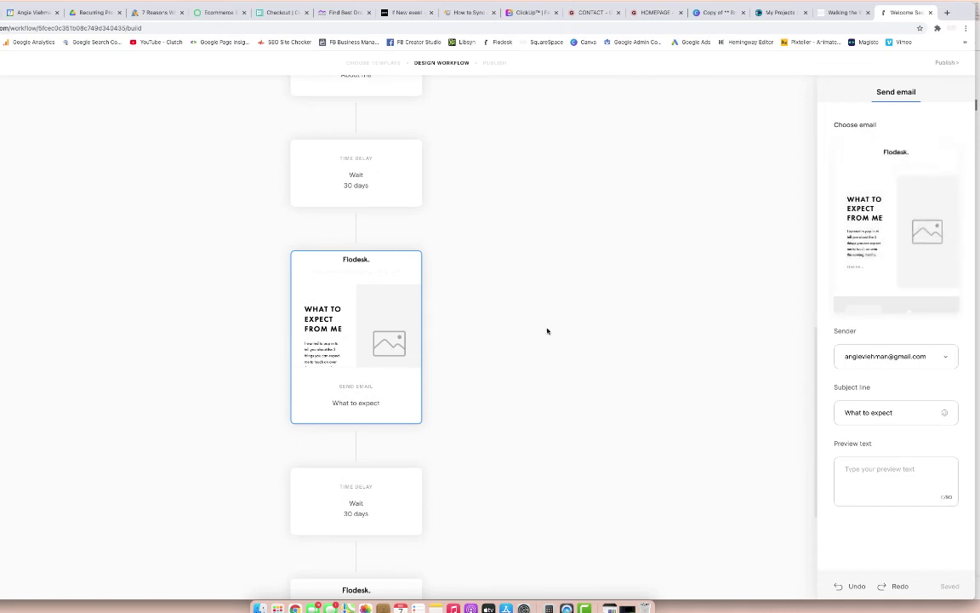
scroll(446, 456, "down", 3)
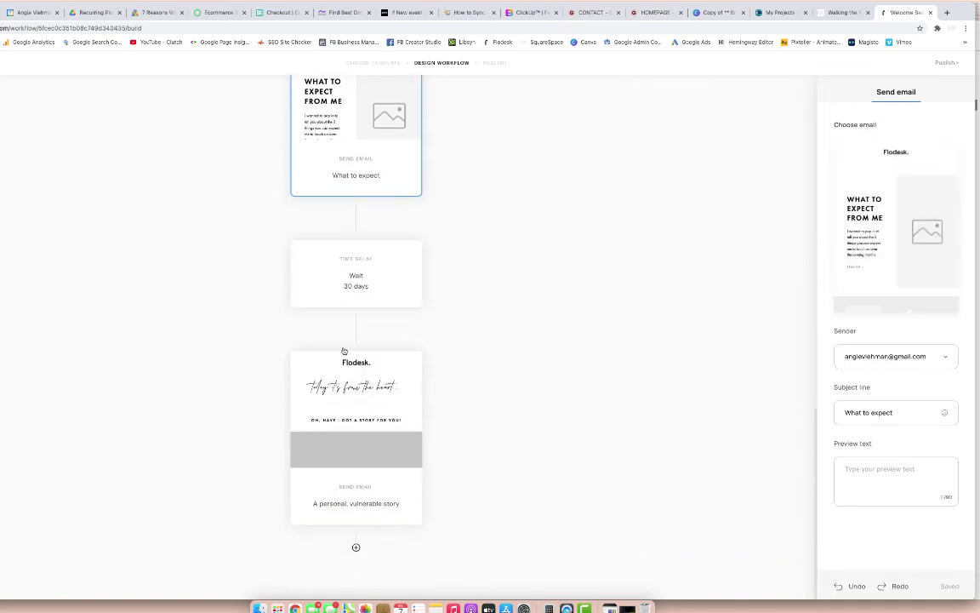
scroll(368, 446, "up", 1)
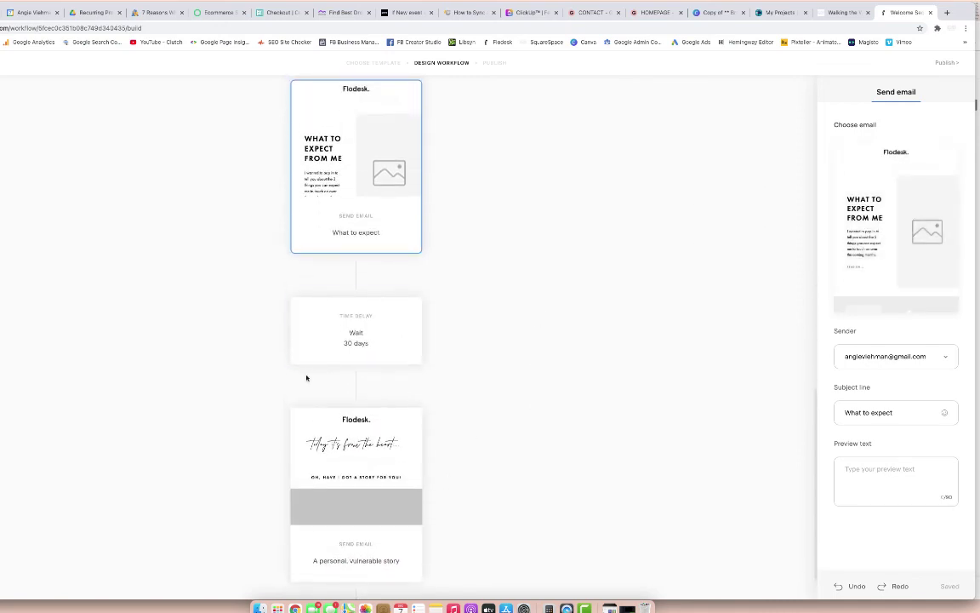
left_click(422, 298)
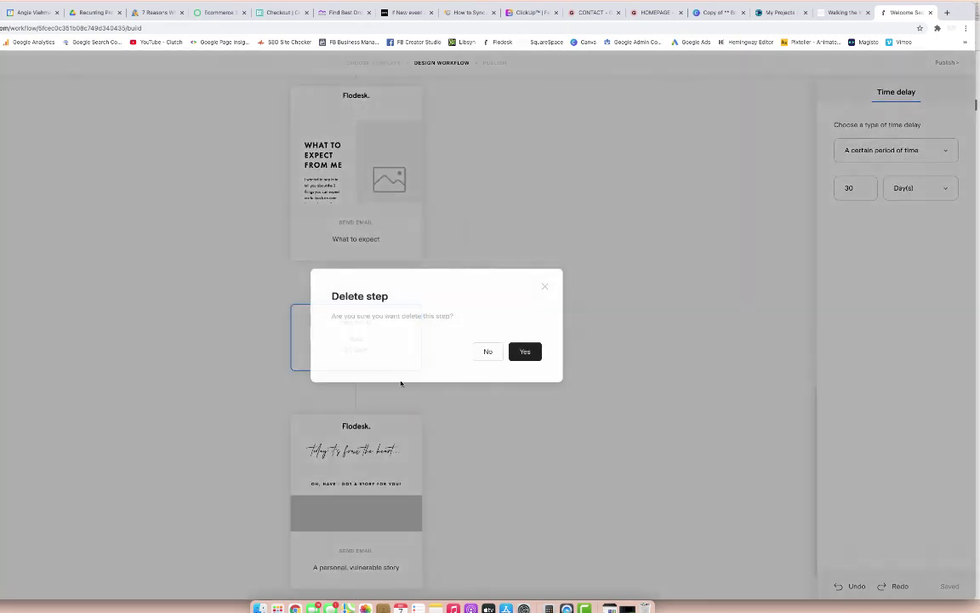
left_click(526, 349)
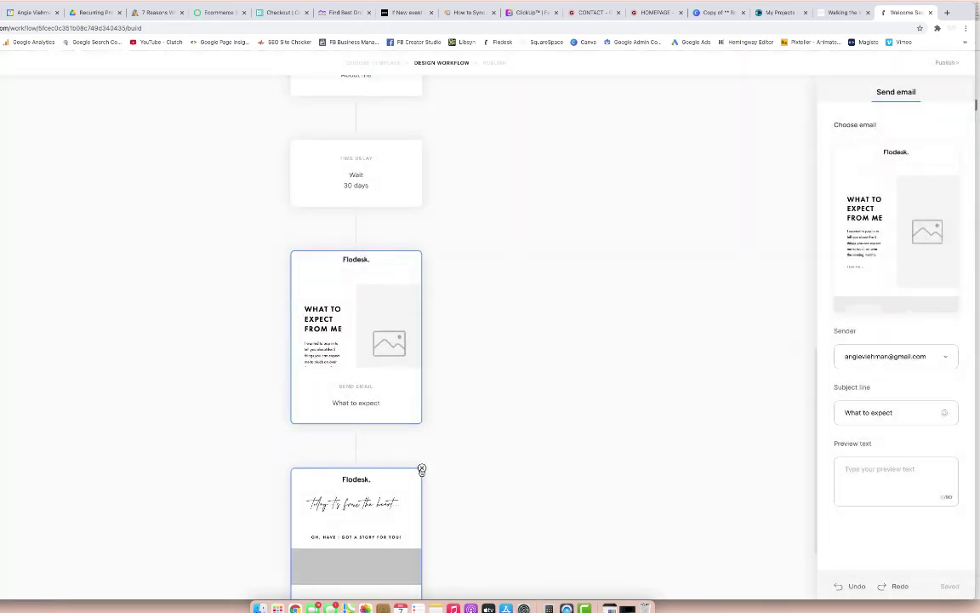
Delete the story email that follows the What to expect email at the end of the workflow.
left_click(420, 469)
left_click(526, 349)
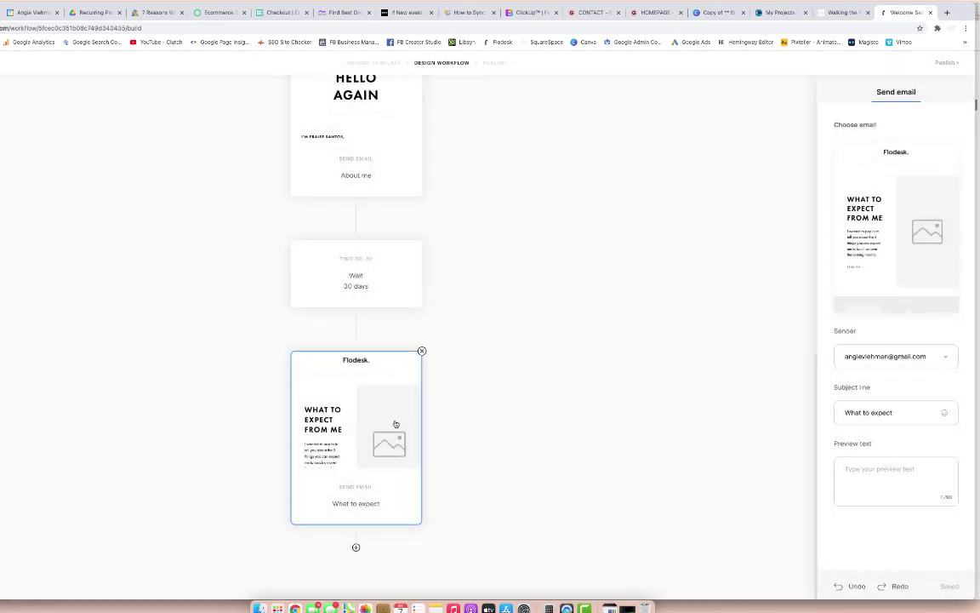
Insert a time delay of 2 days between the workflow trigger and the Welcome letter email.
scroll(557, 256, "up", 10)
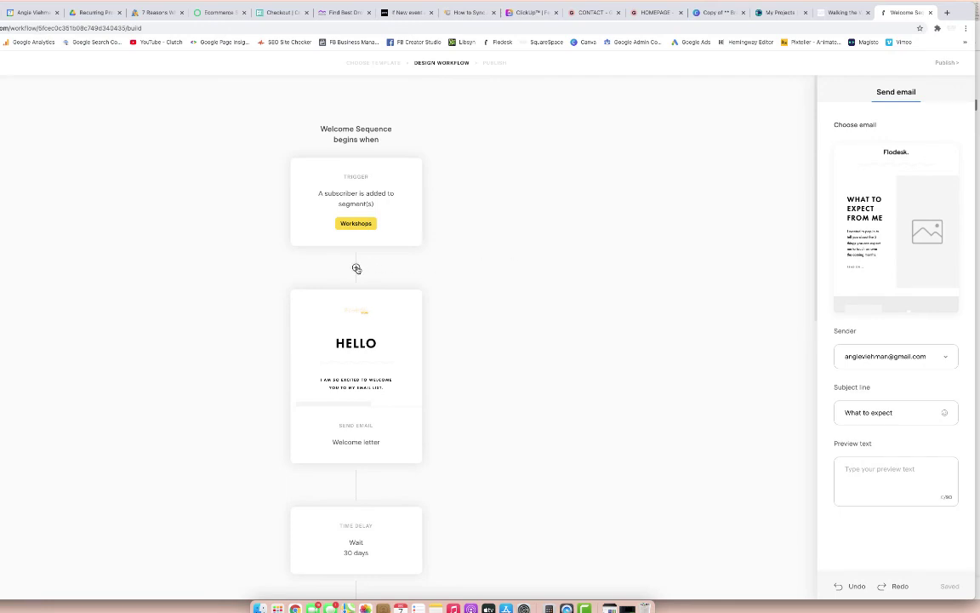
scroll(356, 348, "down", 5)
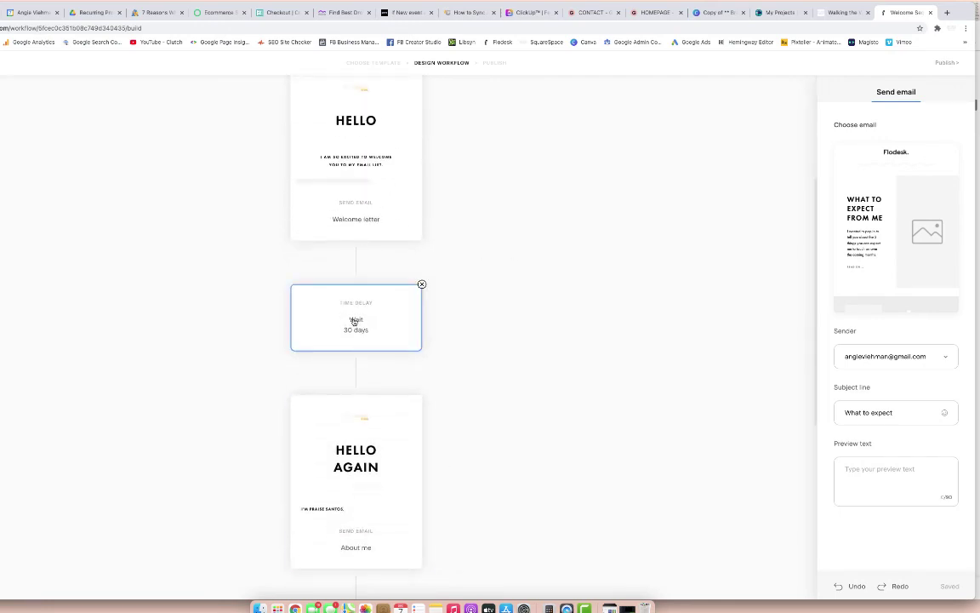
scroll(353, 299, "up", 5)
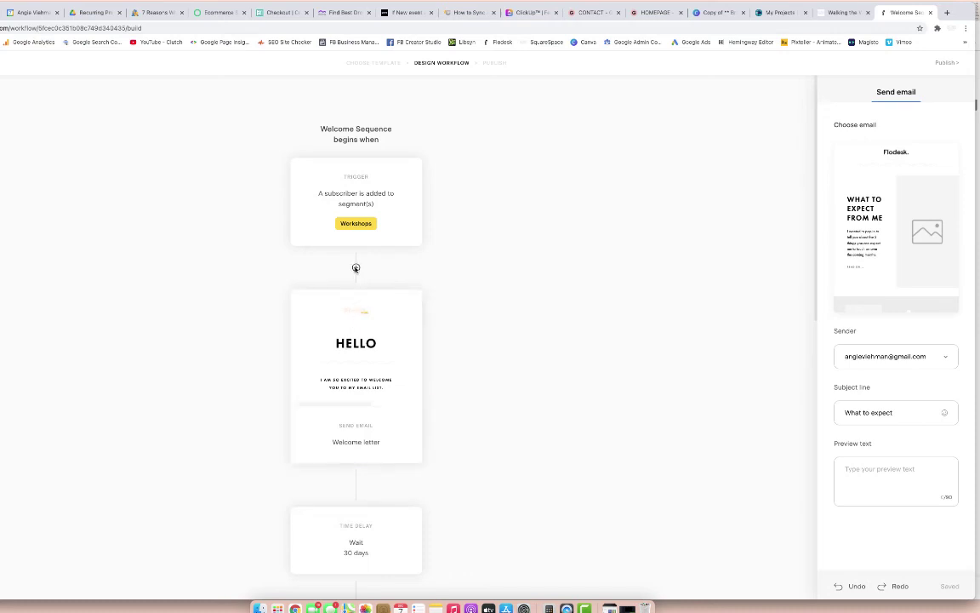
left_click(356, 268)
left_click(320, 307)
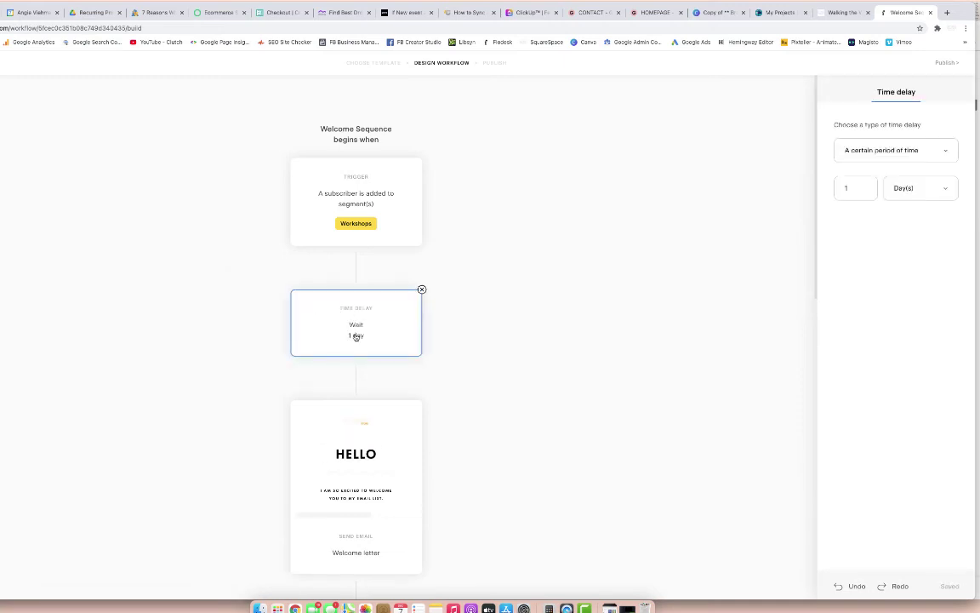
left_click(847, 188)
key("BackSpace")
type("2")
left_click(768, 245)
Set the time delay between the Welcome letter and About me emails to 7 days.
scroll(495, 372, "down", 5)
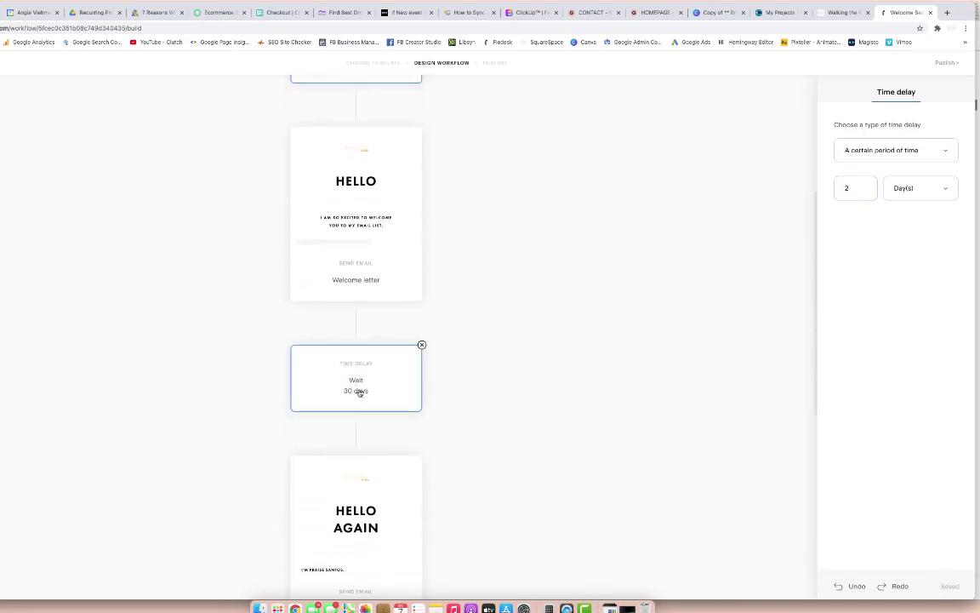
scroll(358, 281, "up", 2)
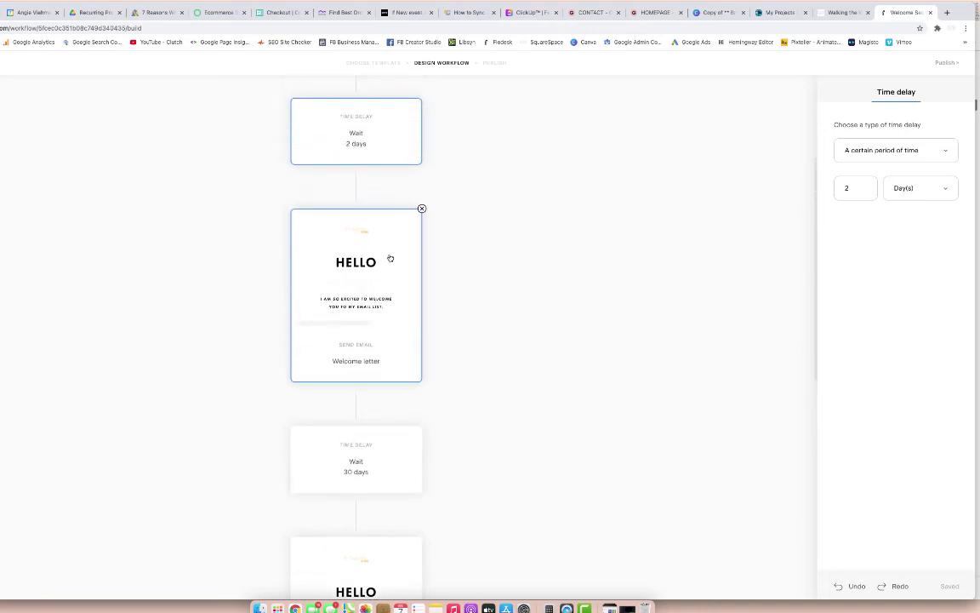
scroll(390, 284, "up", 2)
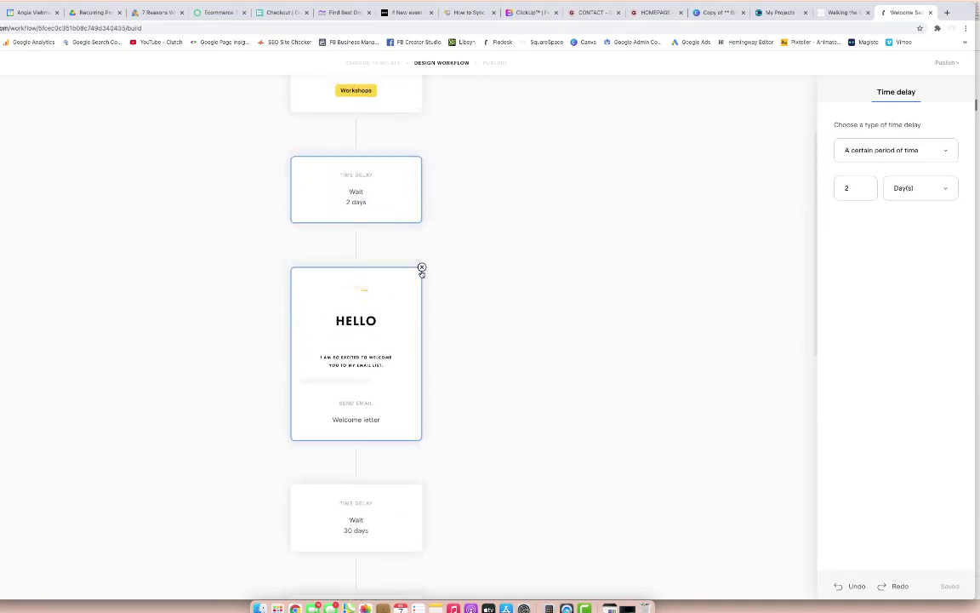
scroll(383, 281, "down", 2)
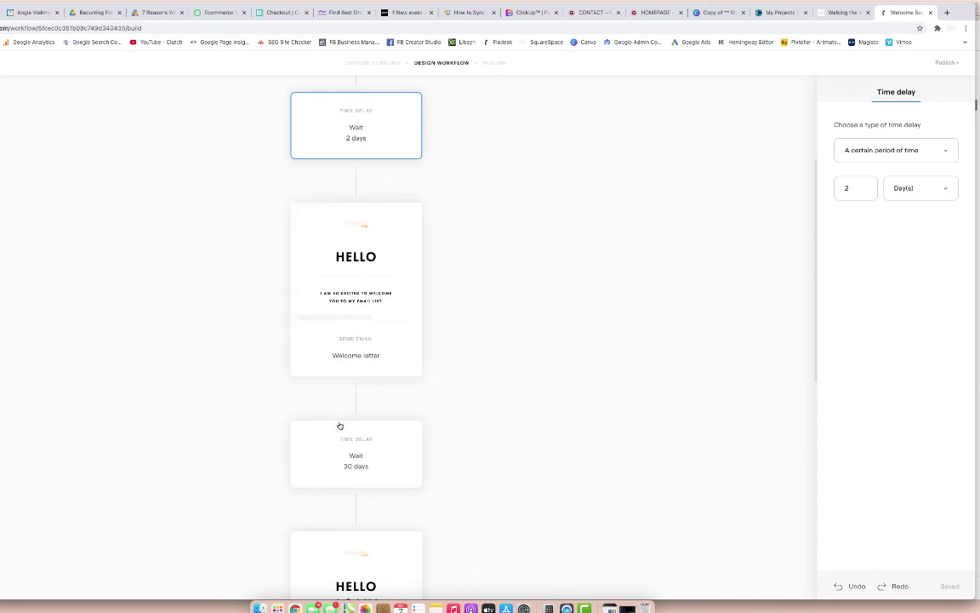
left_click(349, 459)
scroll(354, 462, "down", 2)
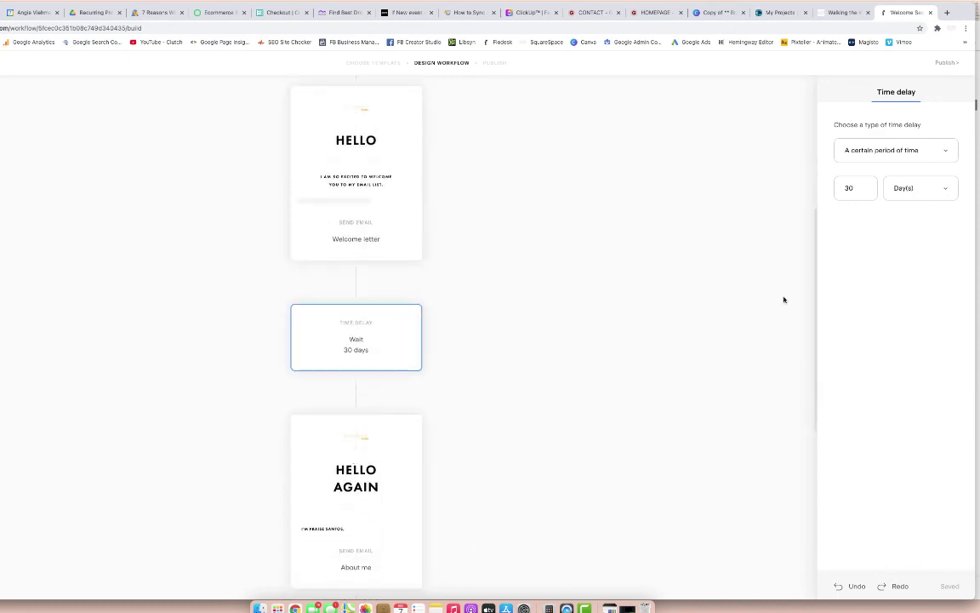
double_click(867, 186)
type("7")
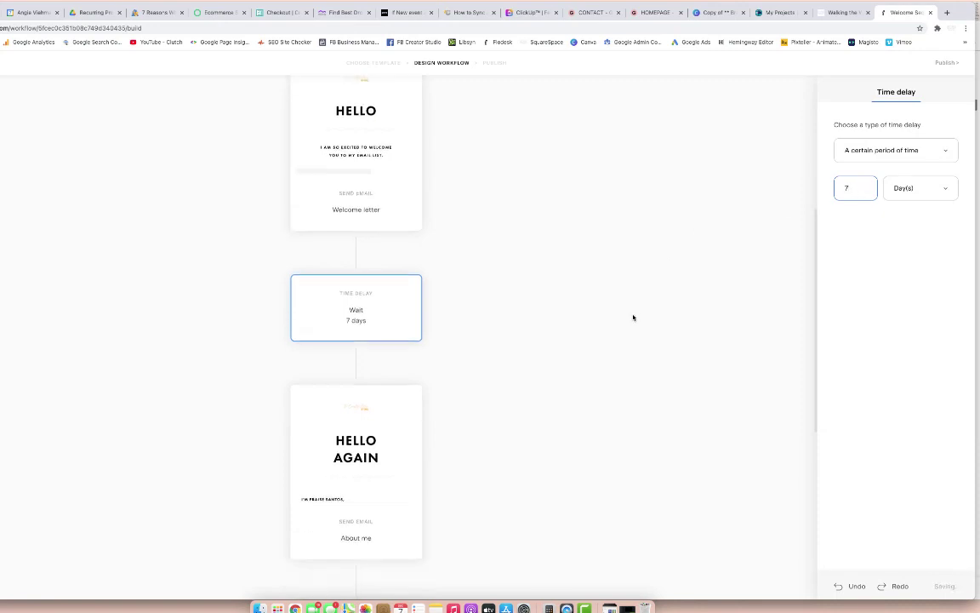
Set the time delay between the About me and What to expect emails to 7 days.
scroll(399, 331, "down", 6)
left_click(372, 271)
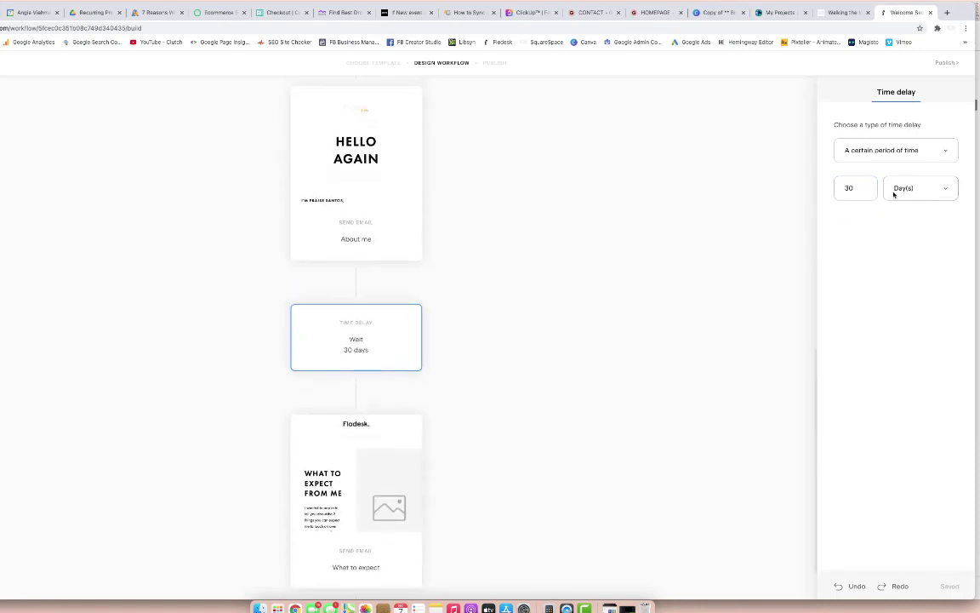
double_click(866, 189)
key("BackSpace")
type("7")
left_click(556, 303)
Review the workflow's order of emails and time delays from the trigger to the What to expect email.
scroll(556, 302, "up", 6)
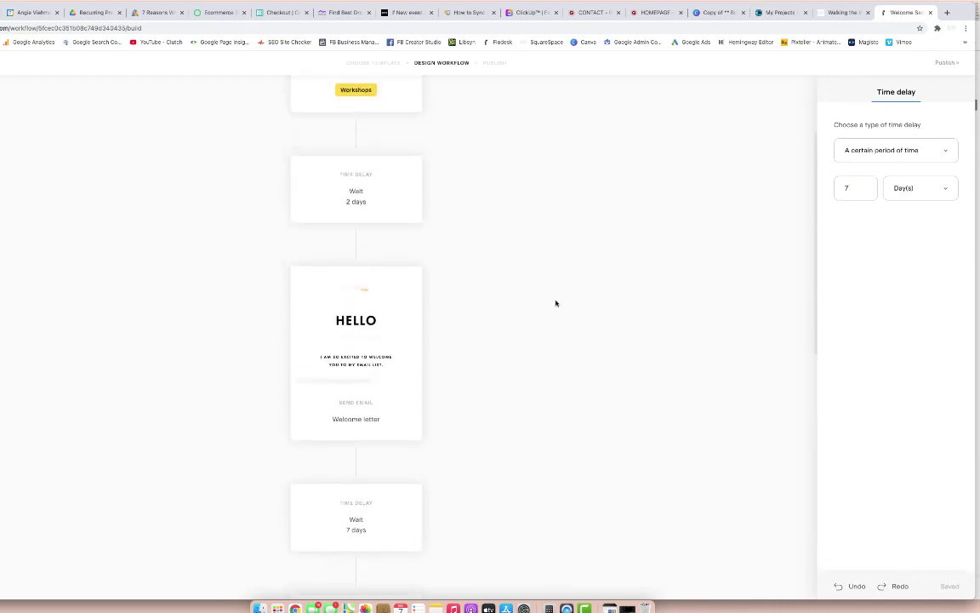
scroll(556, 303, "up", 3)
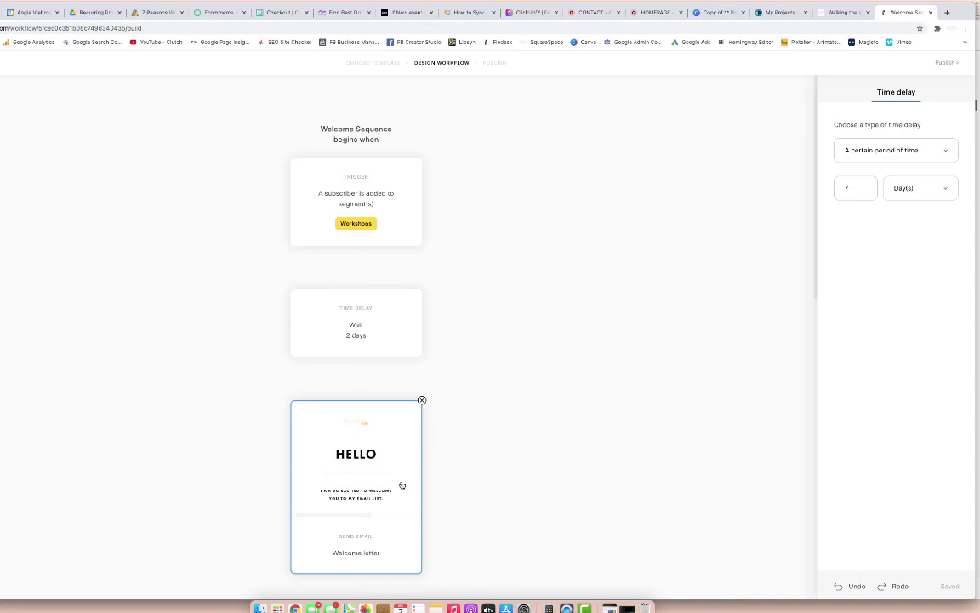
scroll(402, 485, "down", 5)
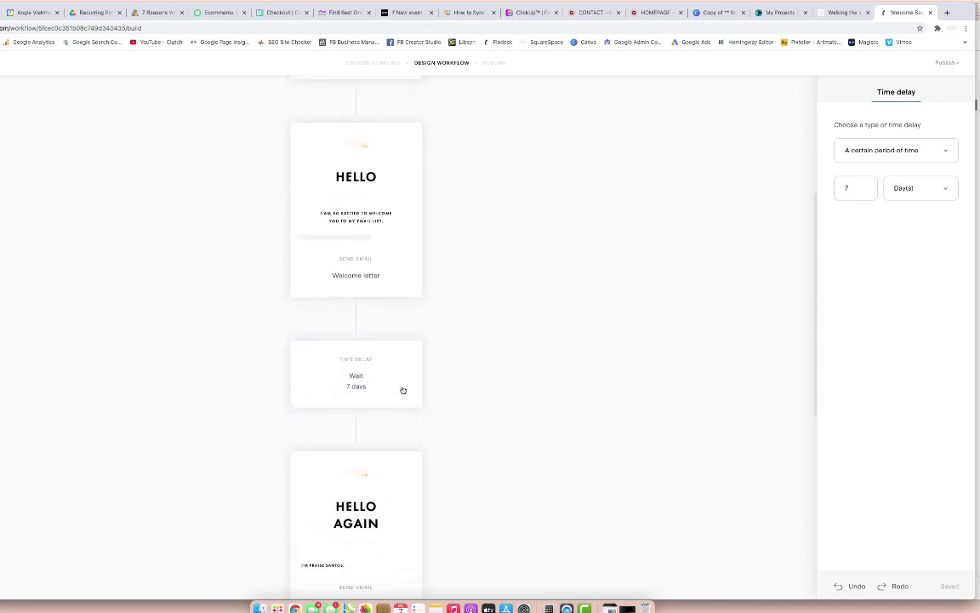
scroll(361, 431, "down", 5)
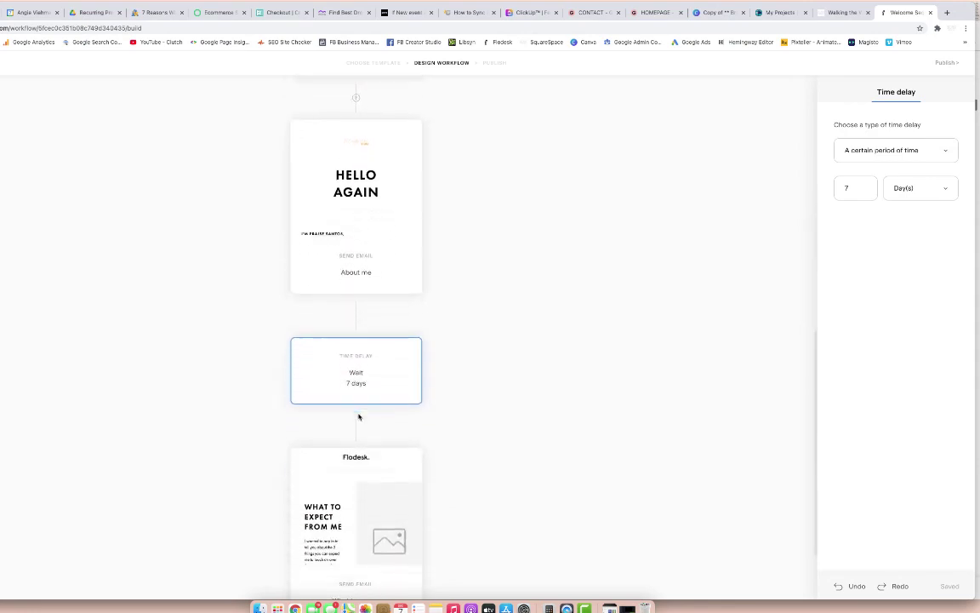
scroll(358, 416, "down", 2)
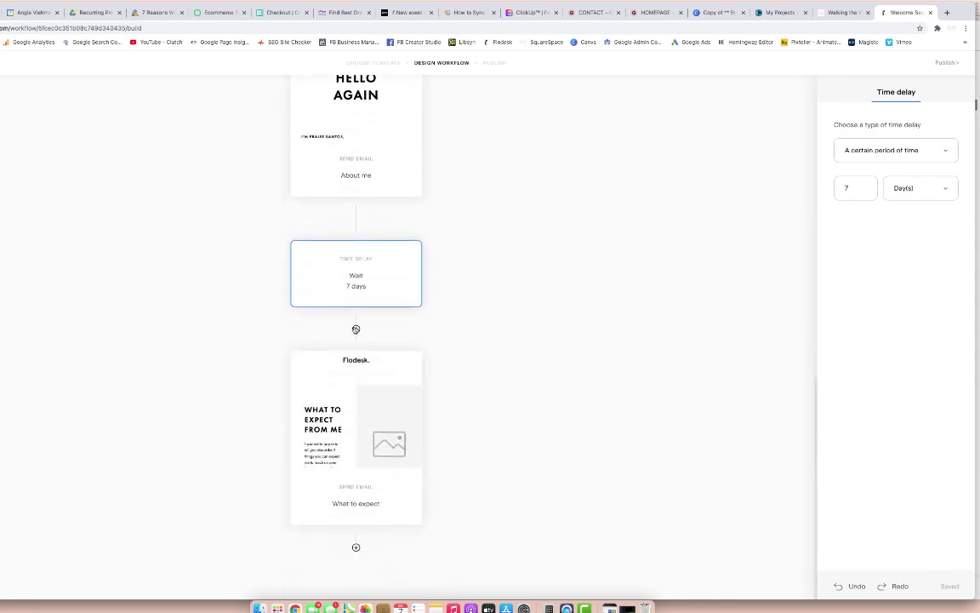
scroll(356, 329, "up", 12)
Insert an email before the About me email, using a copy of the existing "A few updates" email.
scroll(365, 341, "down", 3)
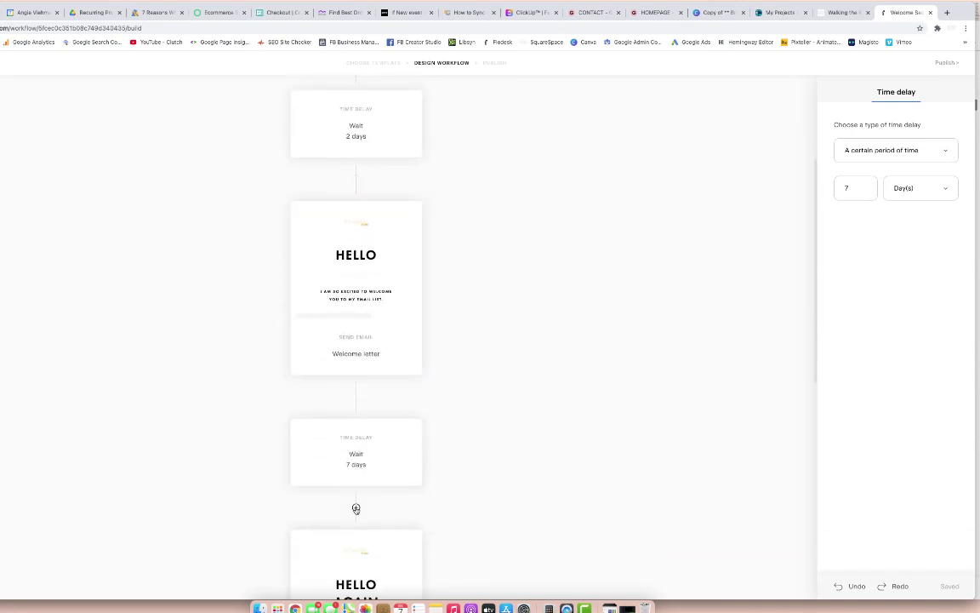
scroll(355, 508, "down", 2)
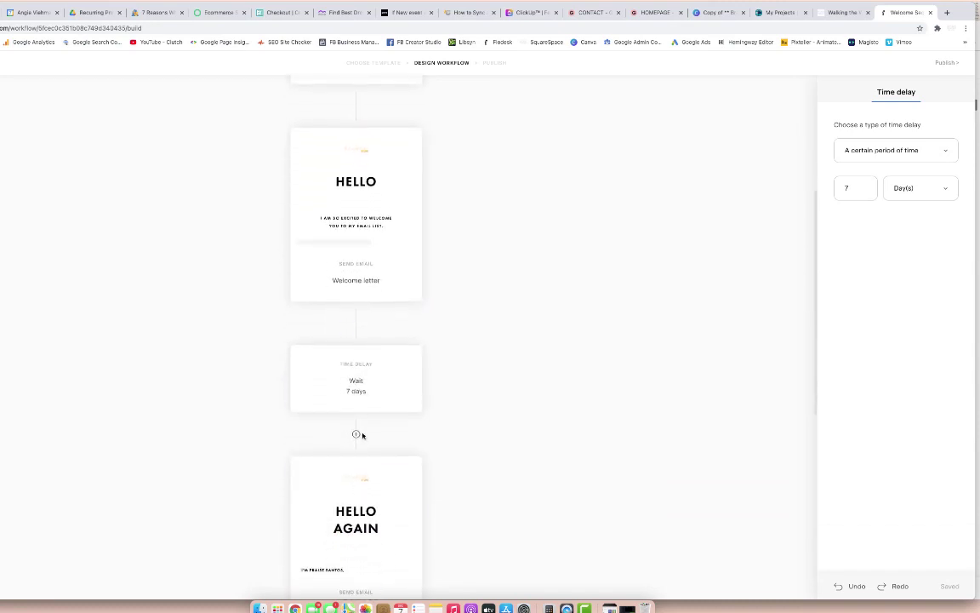
left_click(356, 435)
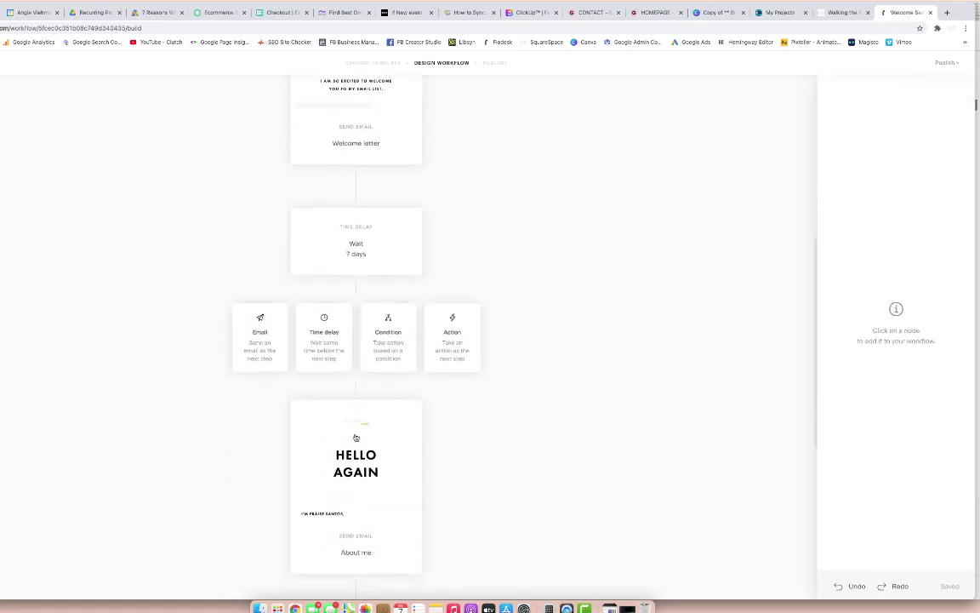
left_click(259, 328)
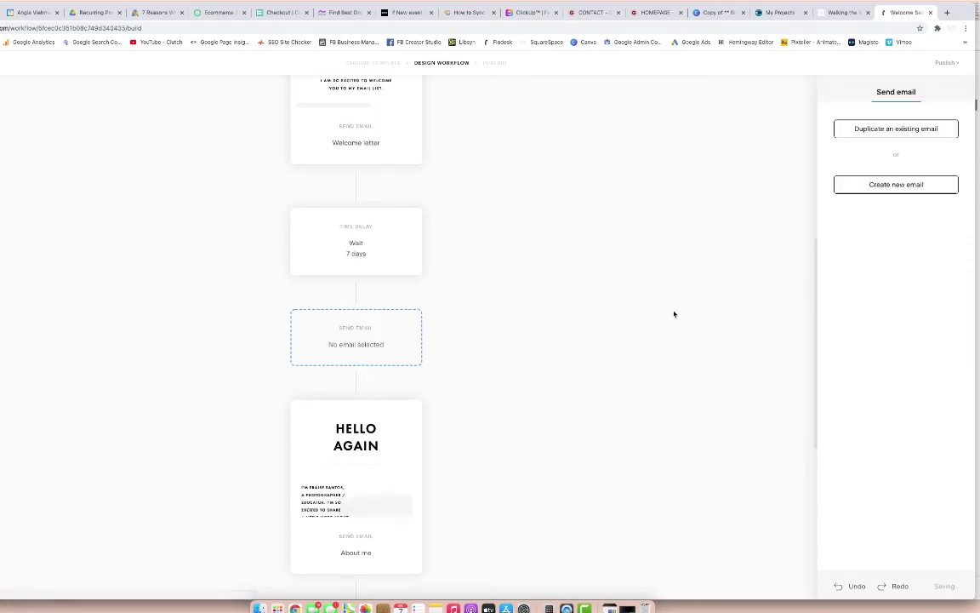
left_click(887, 129)
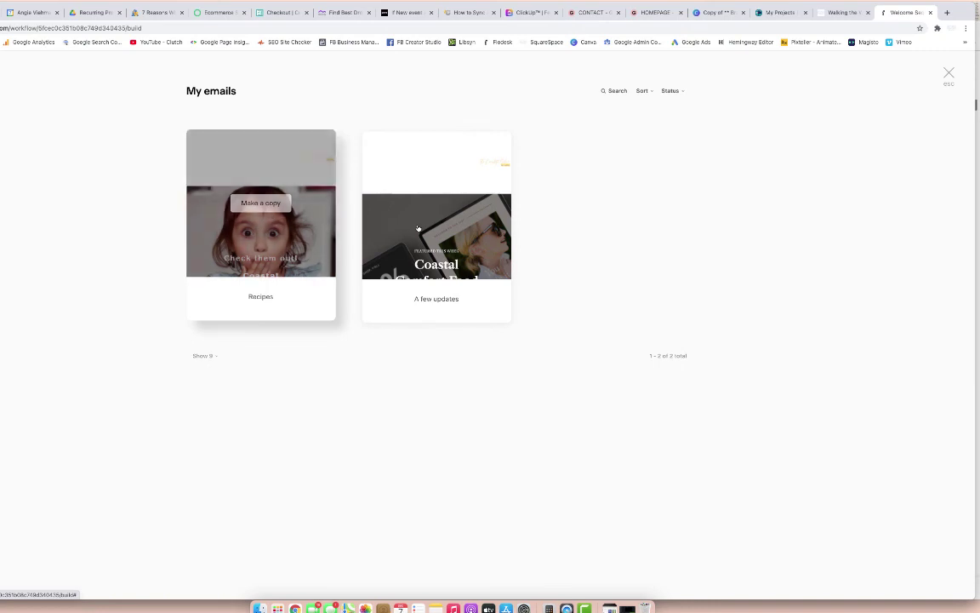
mouse_move(430, 213)
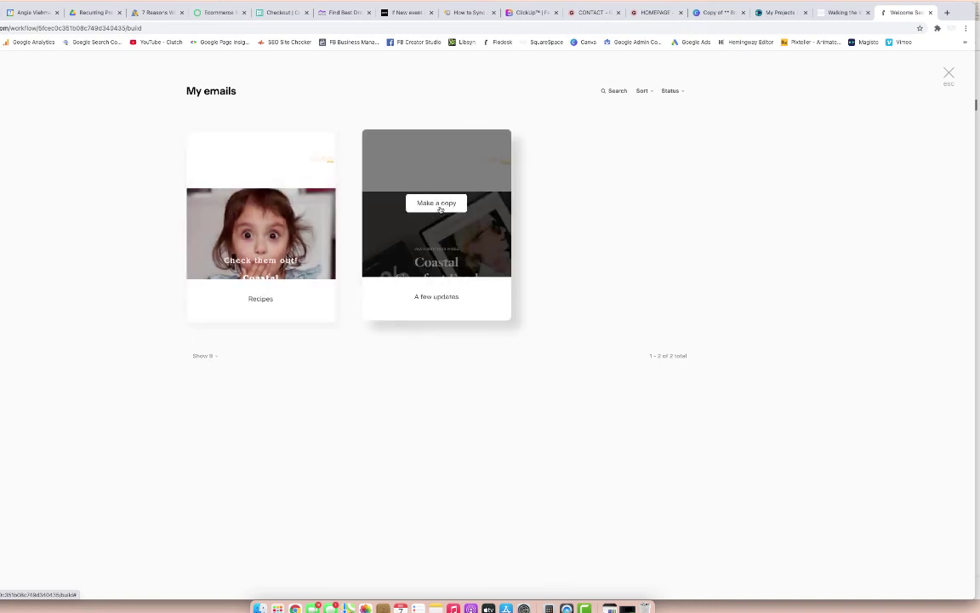
left_click(436, 203)
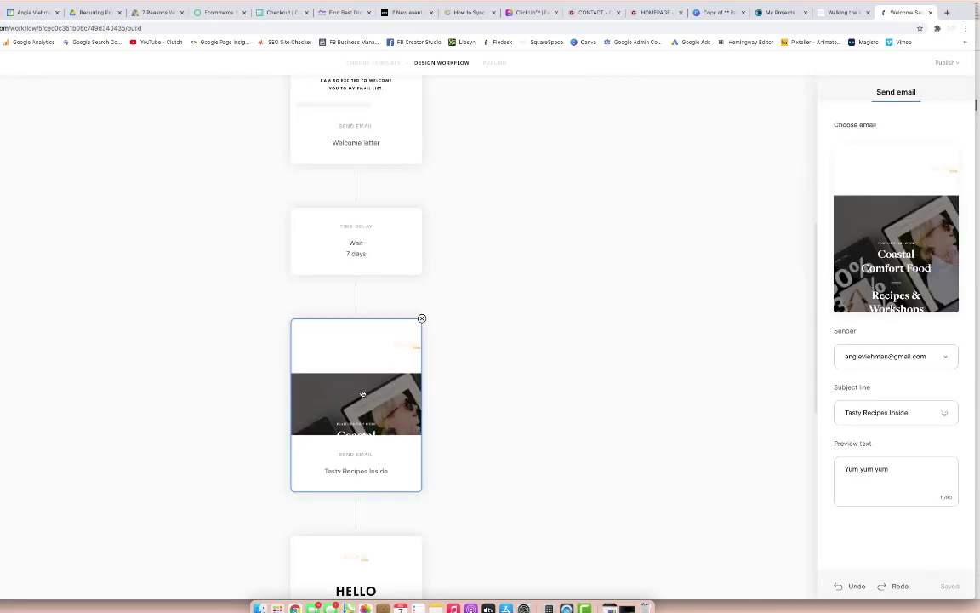
Insert a 1-day time delay between the Tasty Recipes Inside and About me emails.
scroll(504, 343, "up", 2)
scroll(505, 344, "down", 3)
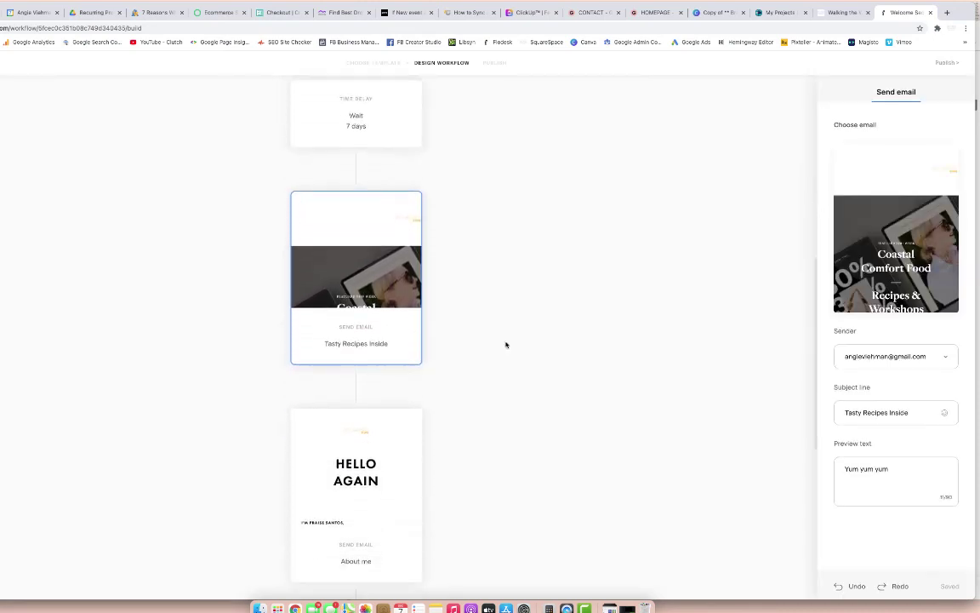
scroll(374, 192, "up", 1)
scroll(373, 193, "up", 1)
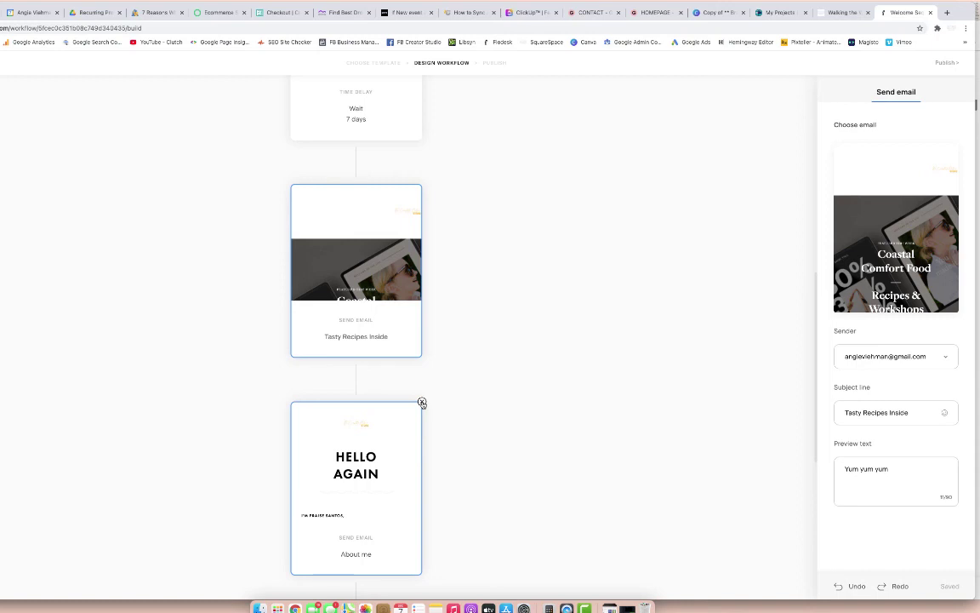
left_click(356, 377)
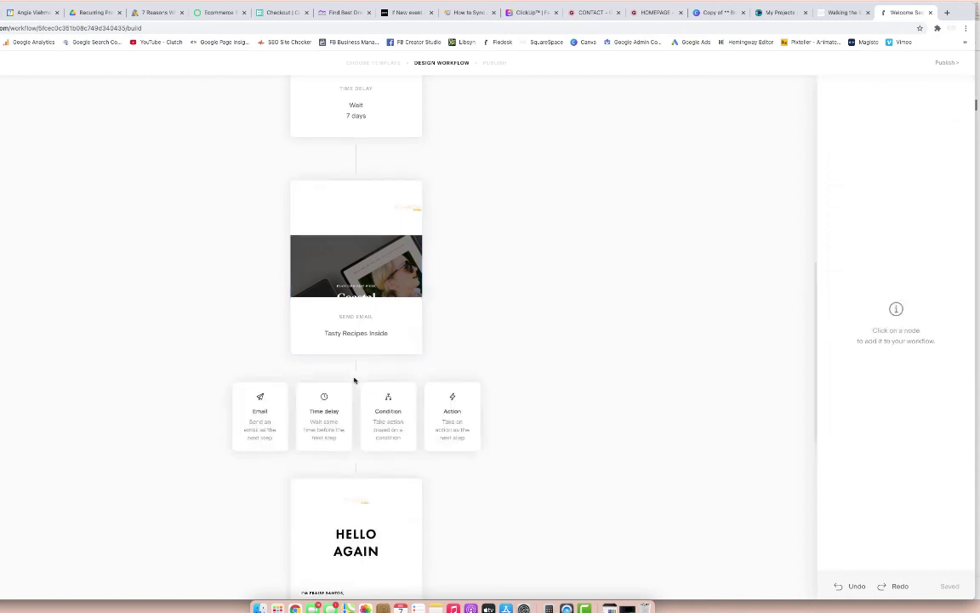
left_click(322, 334)
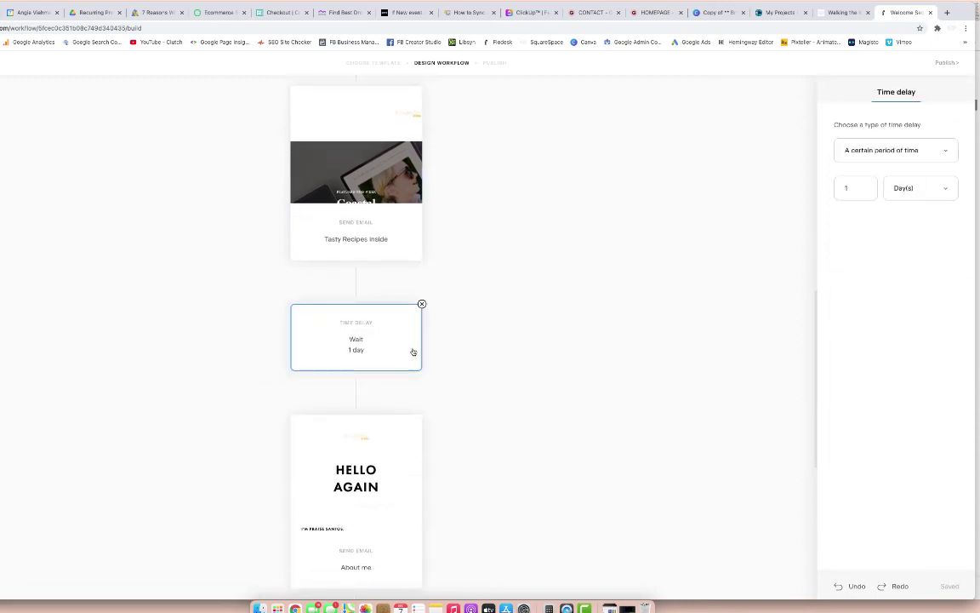
Look over the finished sequence, publish the Welcome Sequence workflow, and go to the emails overview.
scroll(409, 175, "up", 3)
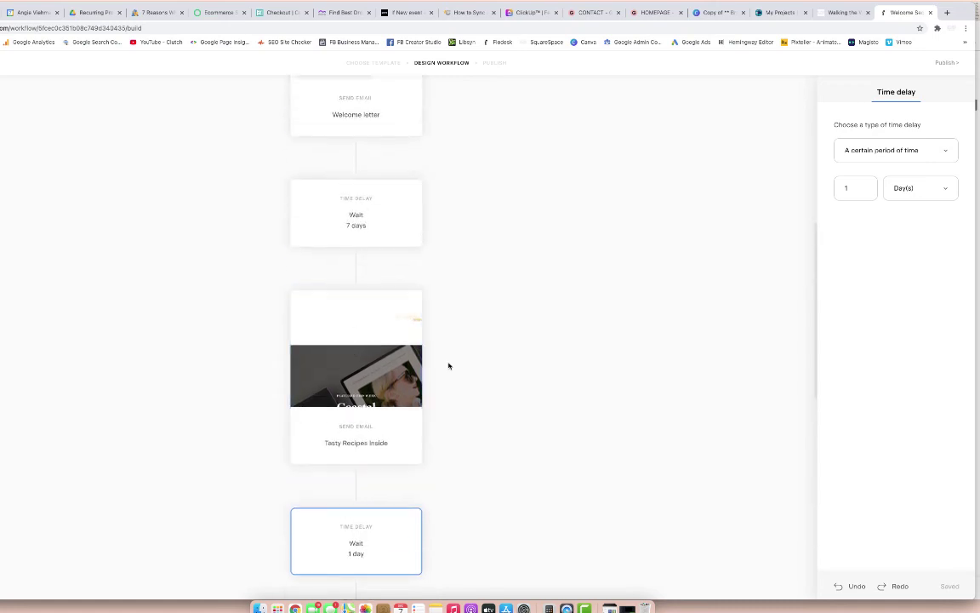
scroll(532, 360, "up", 5)
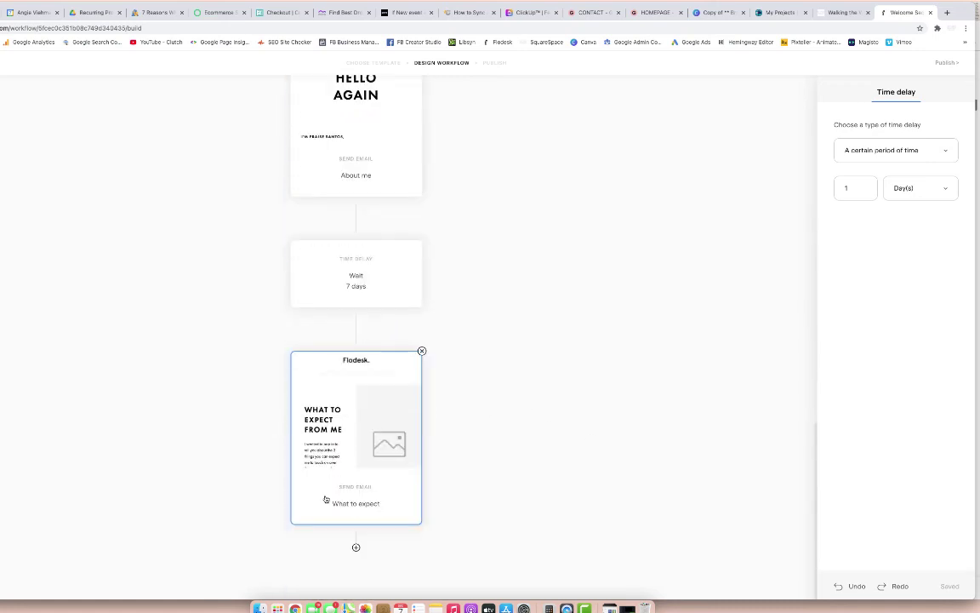
scroll(385, 358, "down", 6)
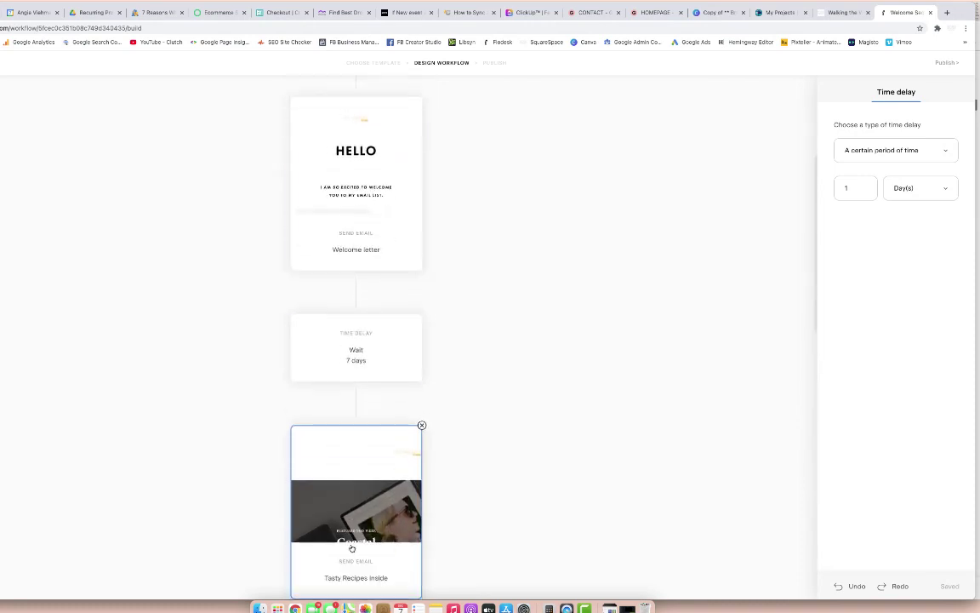
scroll(381, 473, "up", 6)
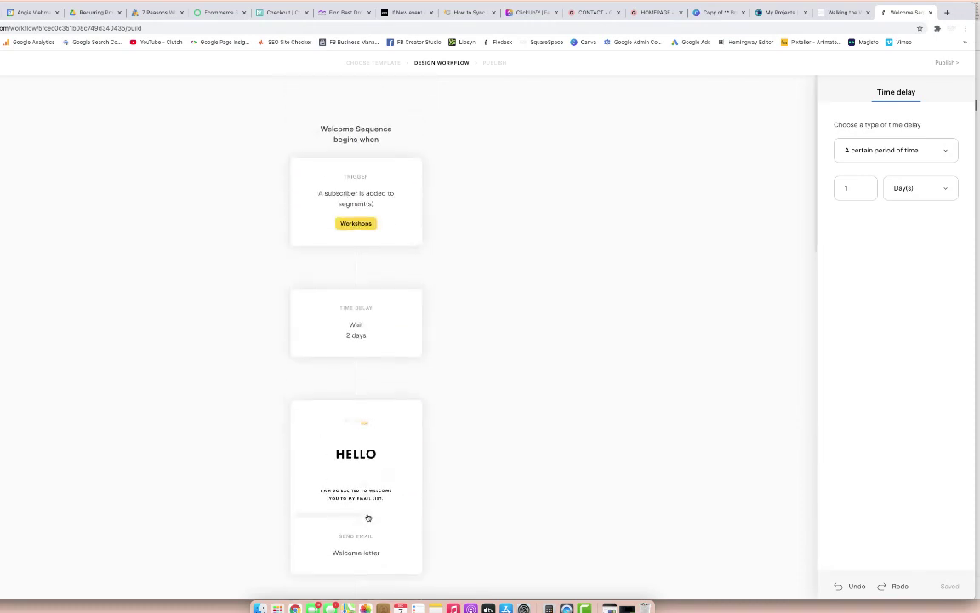
left_click(943, 63)
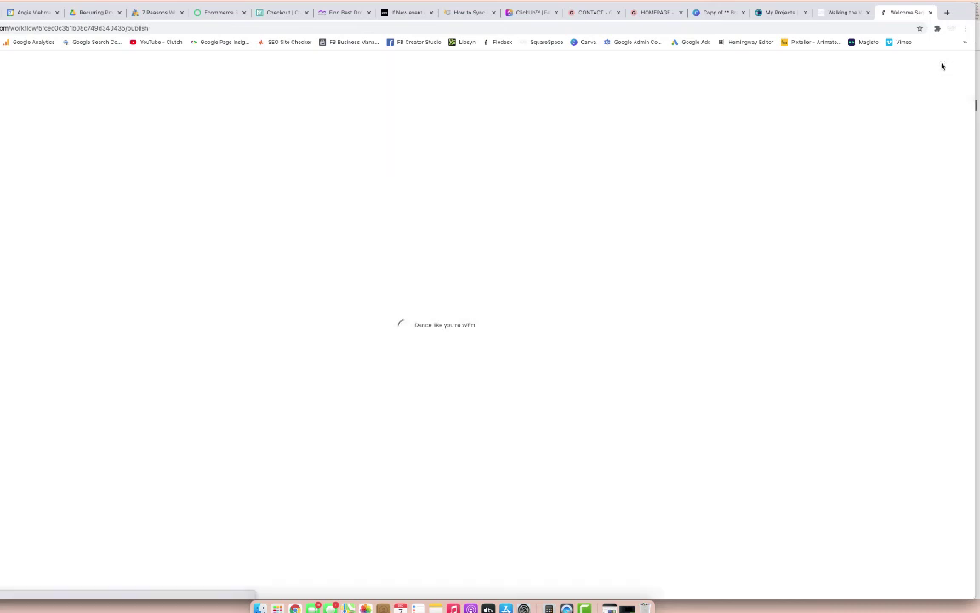
left_click(434, 249)
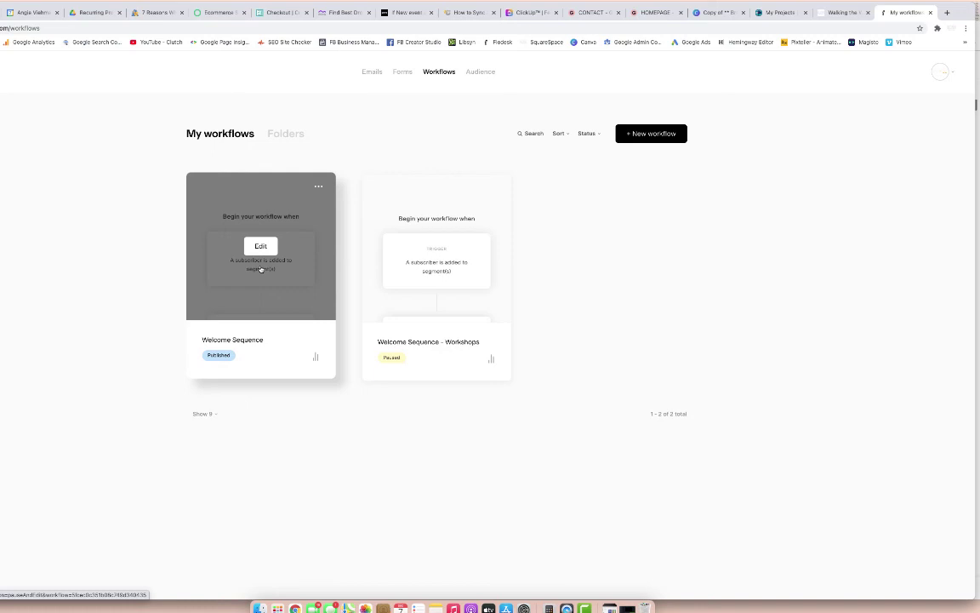
left_click(371, 73)
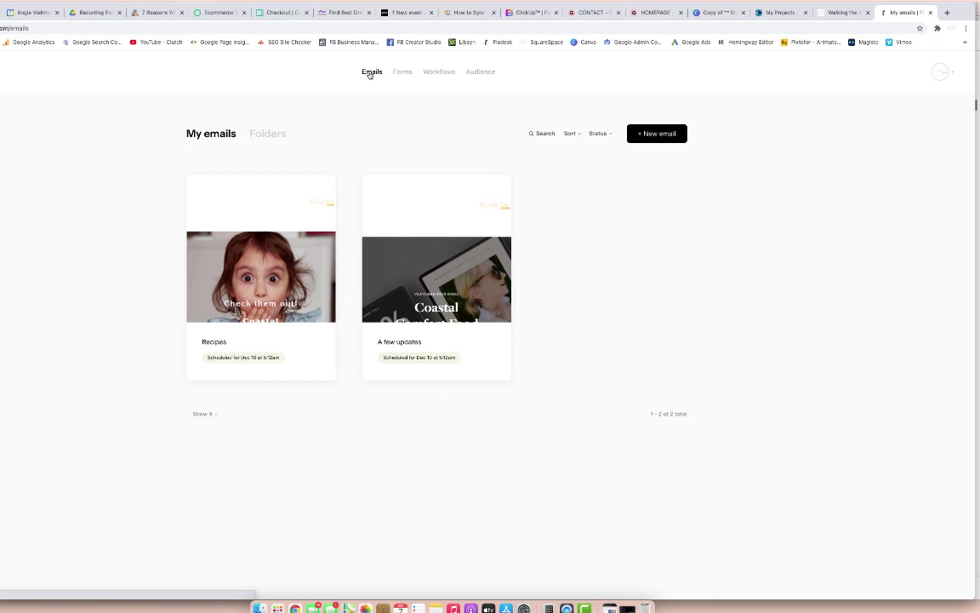
Look over the workflows overview and go to the list of all subscribers.
left_click(437, 74)
mouse_move(244, 258)
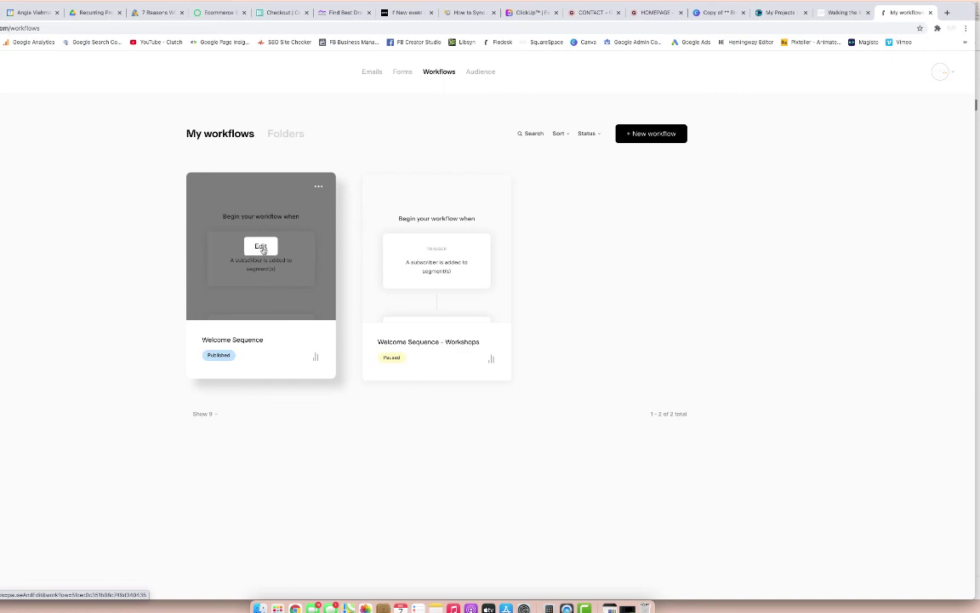
left_click(479, 72)
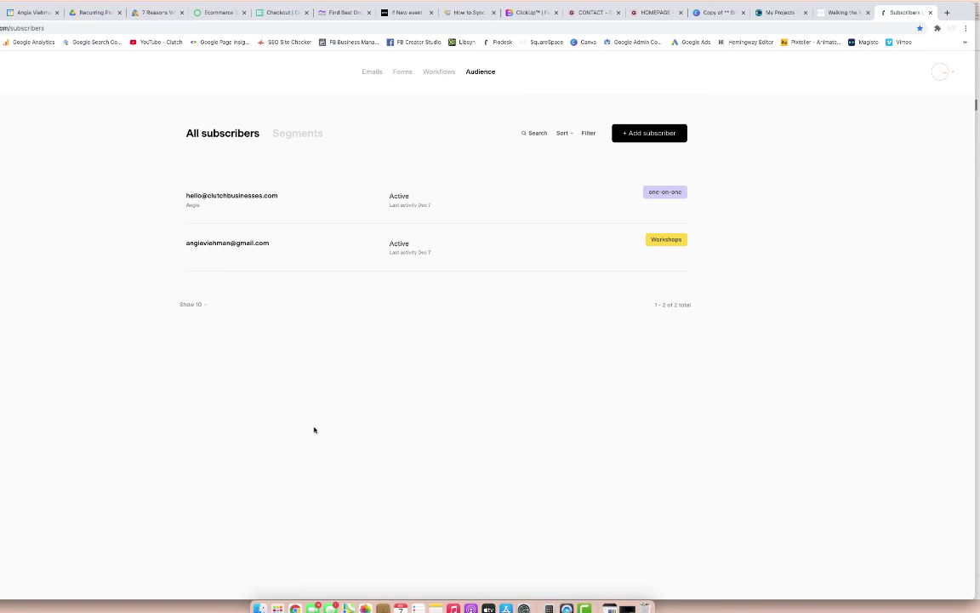
Create a recipes segment from the form for adding an individual subscriber, and cancel the form without saving a subscriber.
left_click(635, 135)
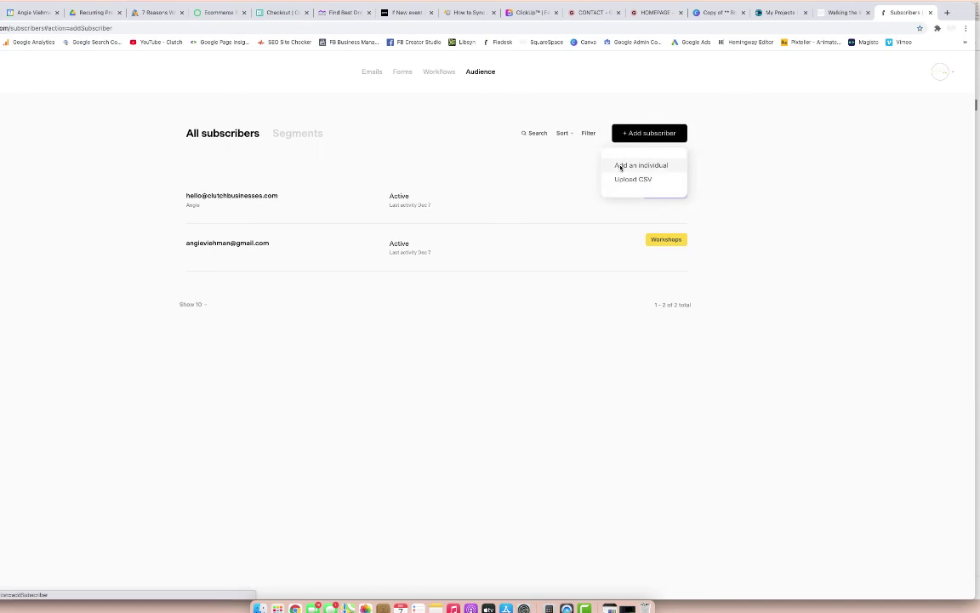
left_click(620, 167)
left_click(425, 247)
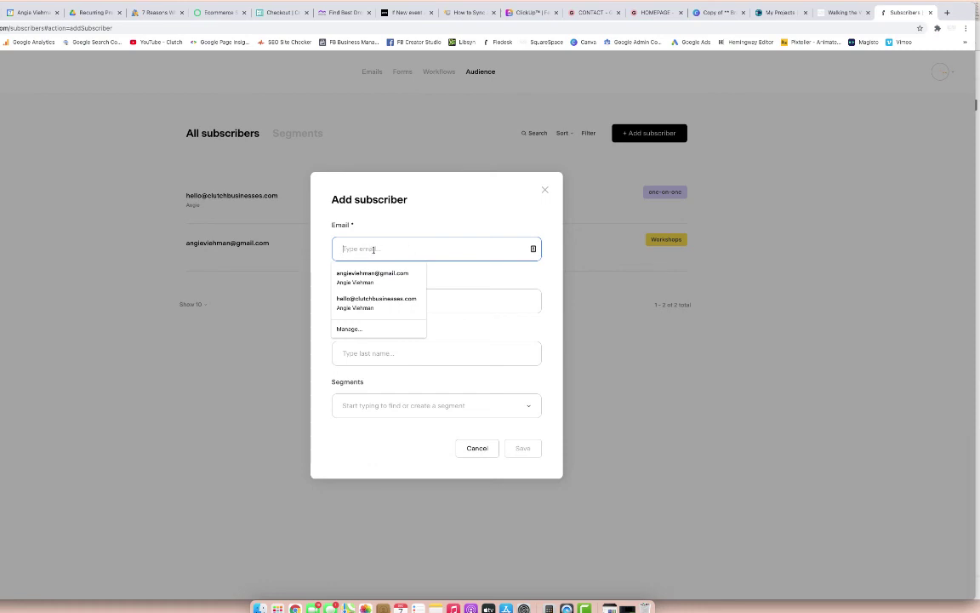
left_click(450, 412)
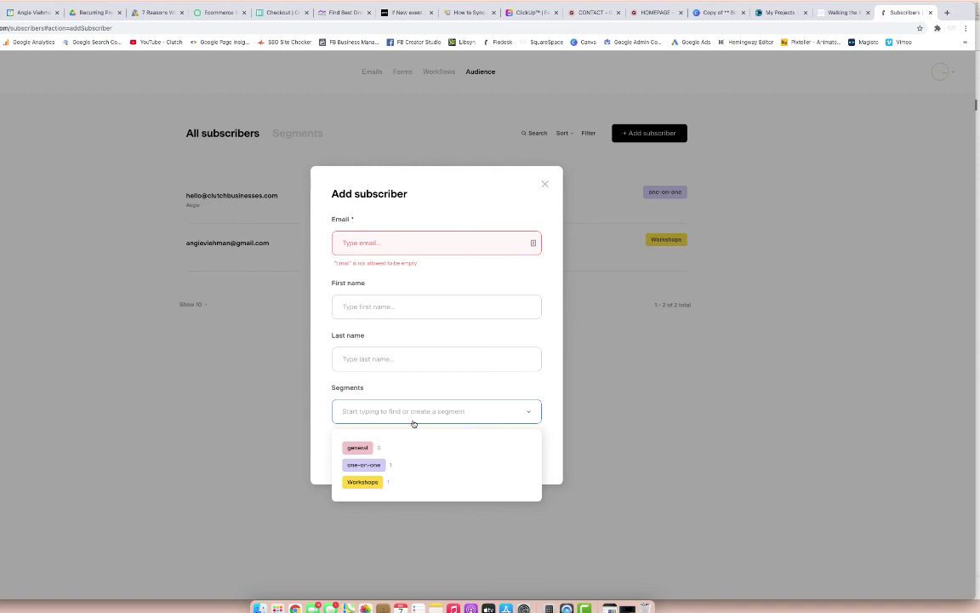
type("recipes")
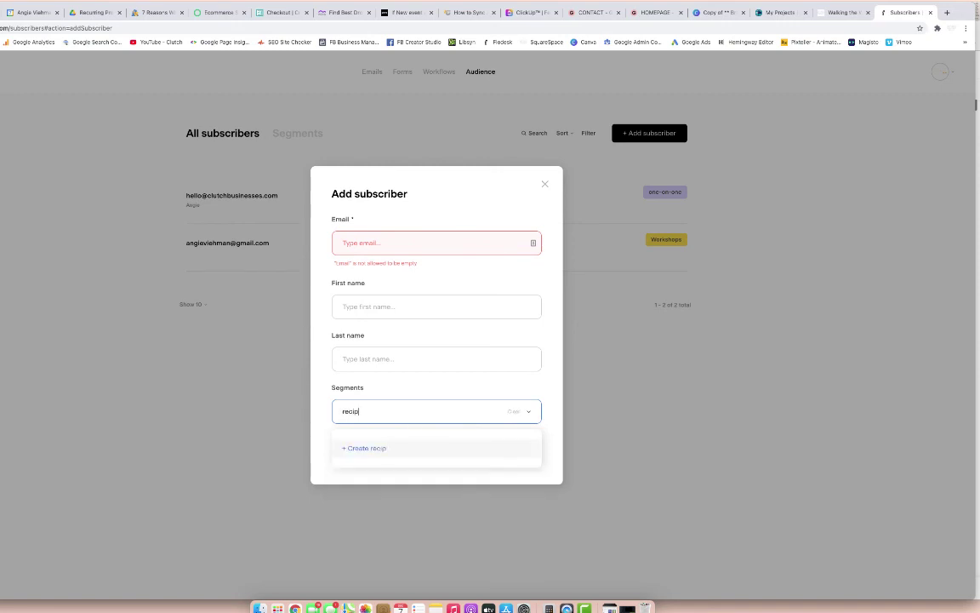
left_click(376, 447)
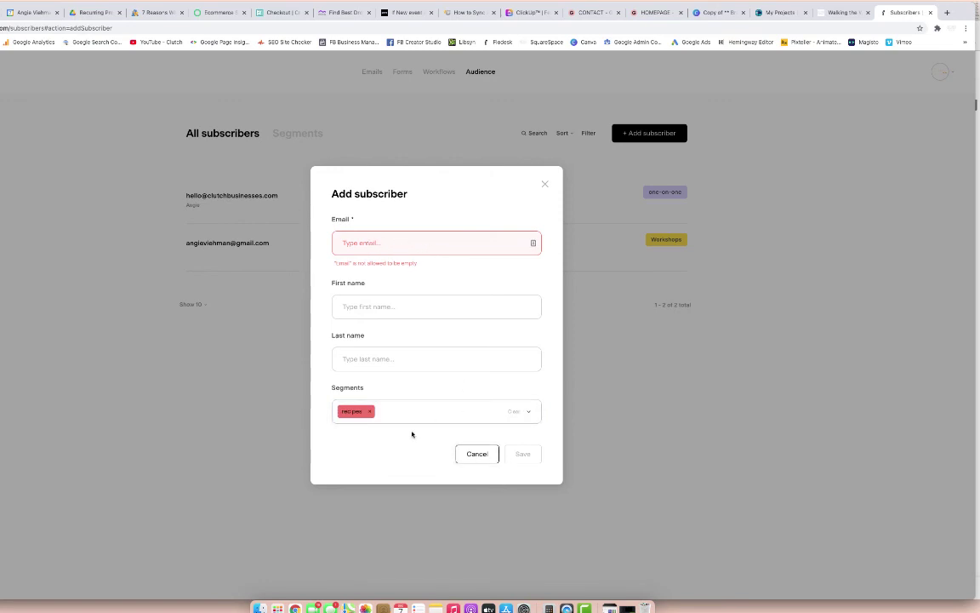
left_click(479, 454)
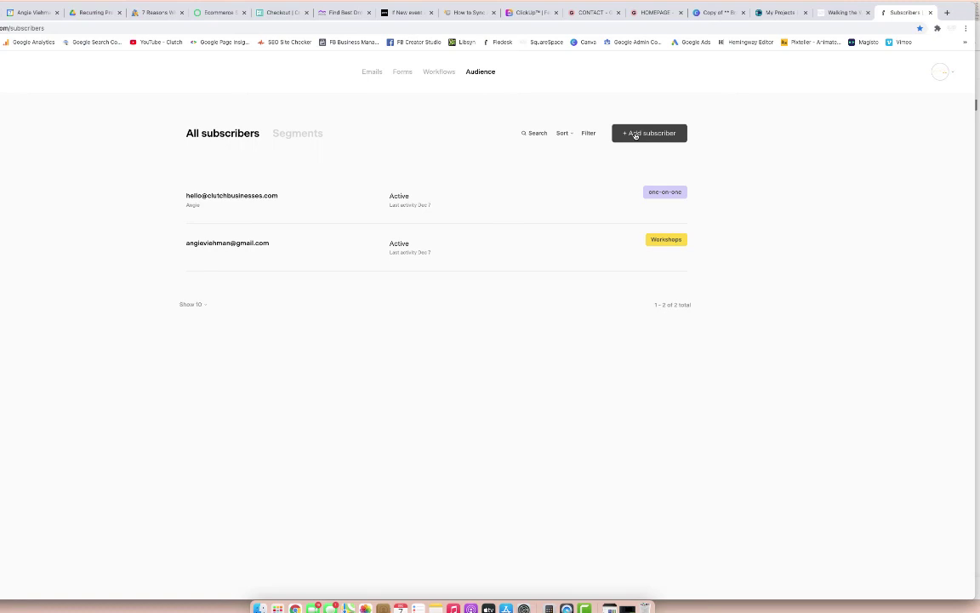
Look at the CSV upload option for adding subscribers and leave it without choosing a file.
left_click(634, 133)
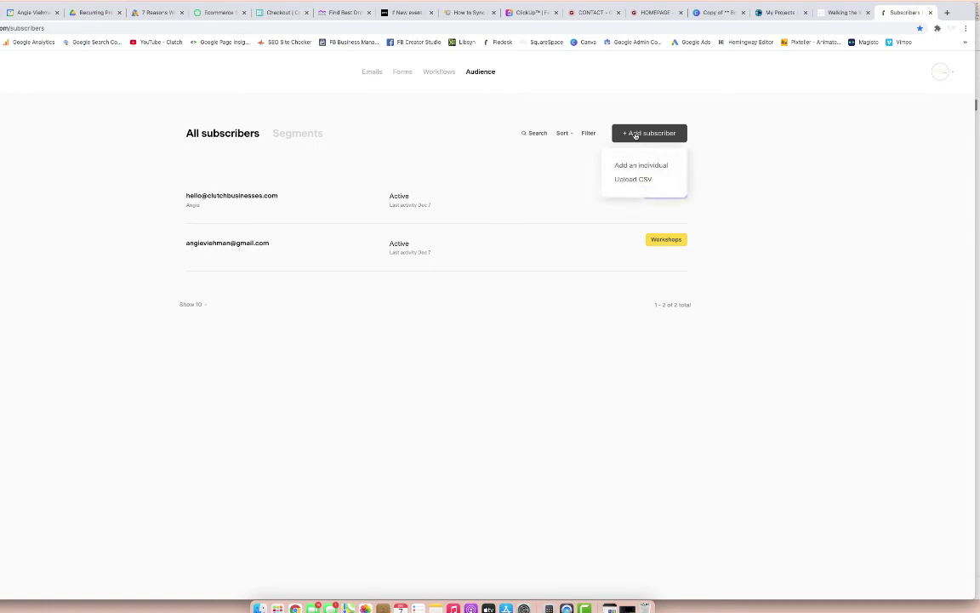
left_click(629, 180)
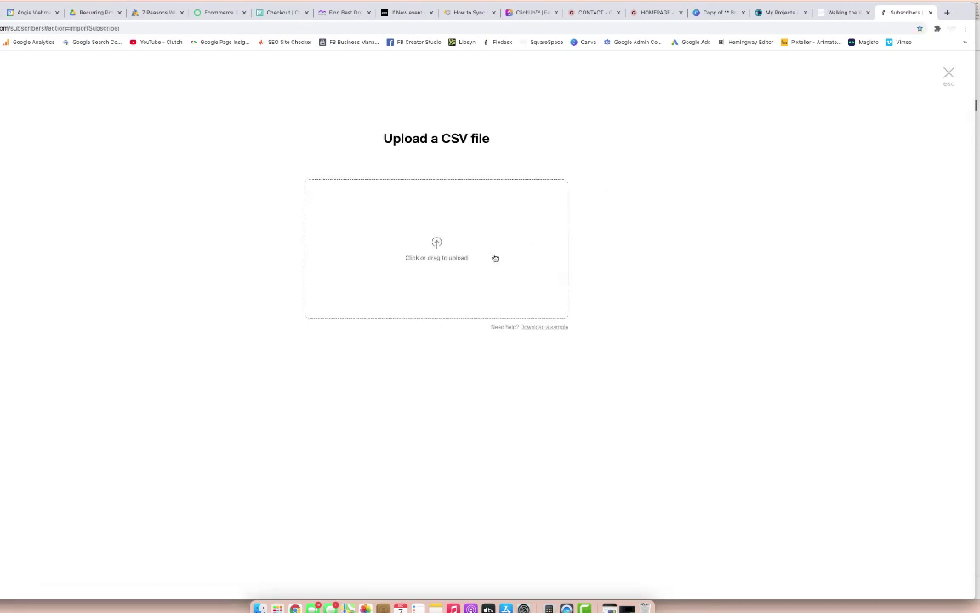
left_click(437, 244)
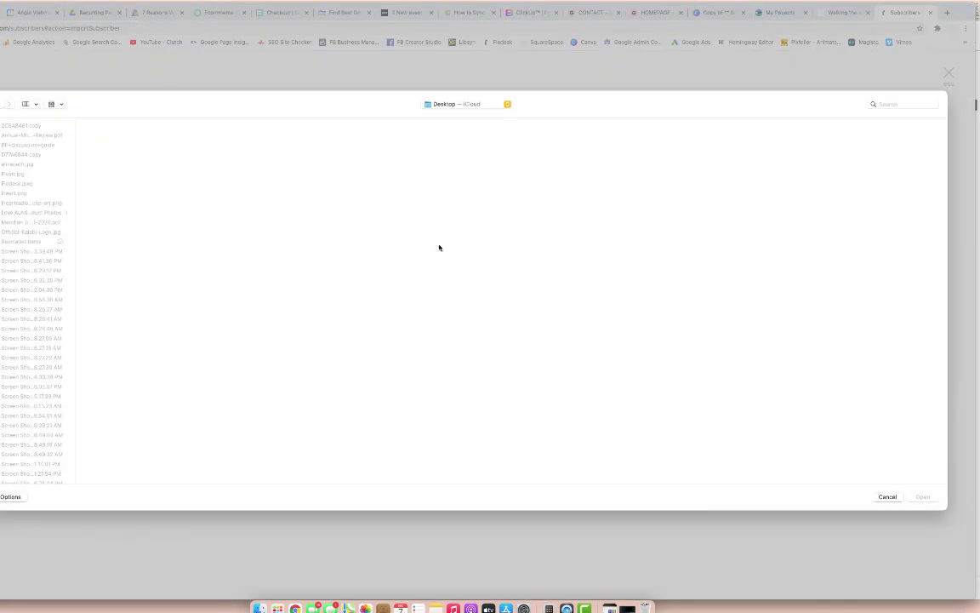
left_click(885, 497)
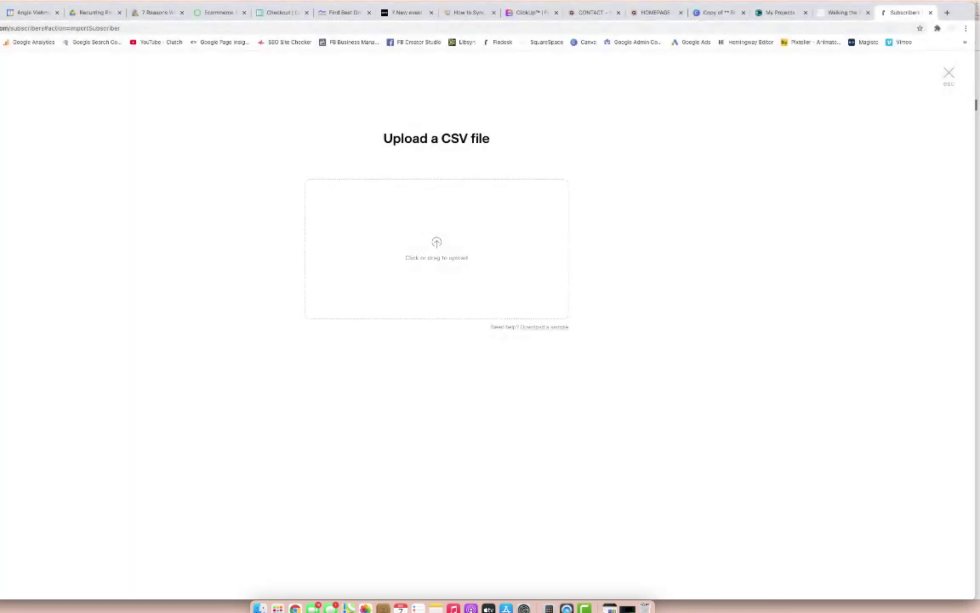
left_click(949, 75)
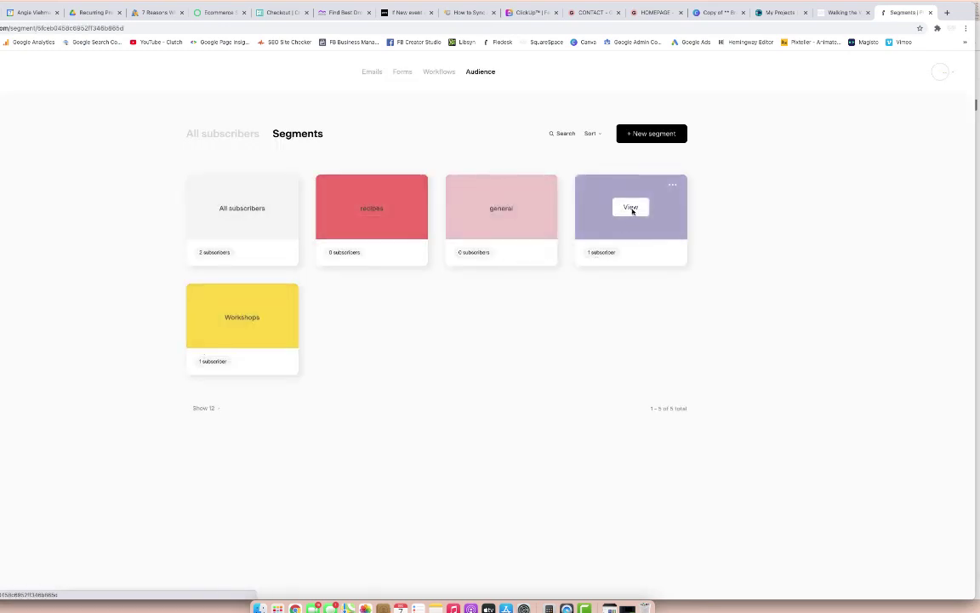
View the subscribers in the one-on-one segment and return to the list of all subscribers.
left_click(631, 210)
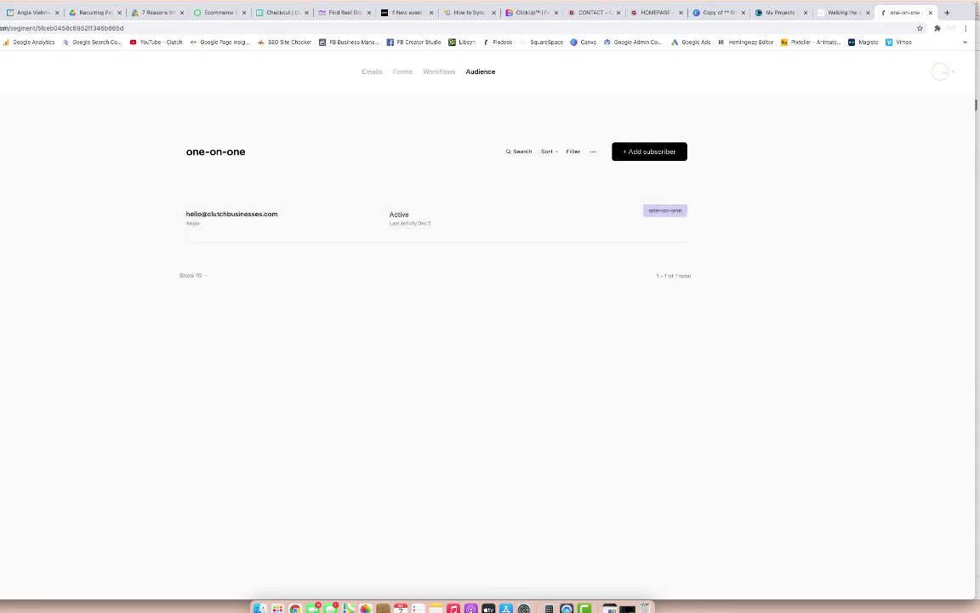
left_click(1, 28)
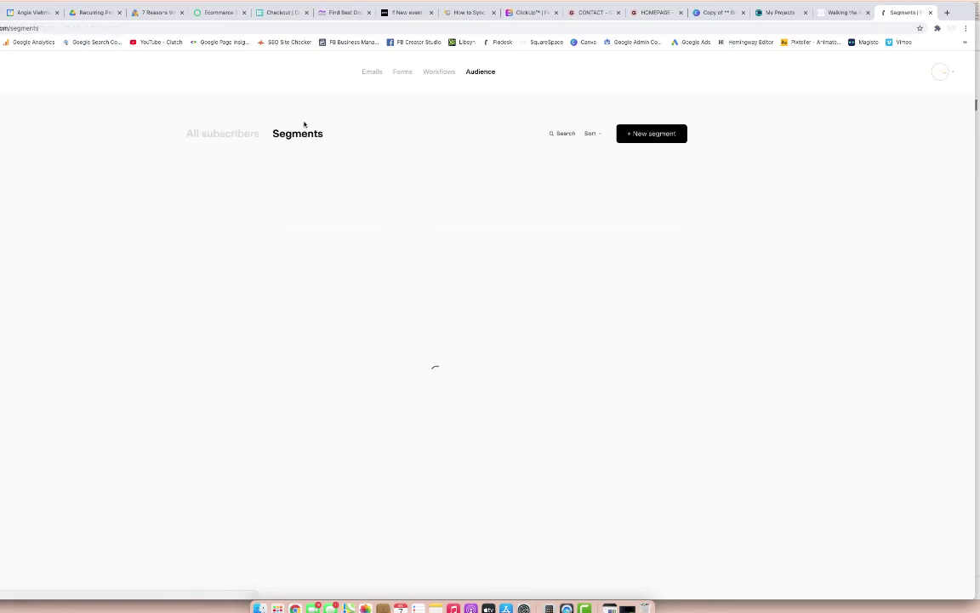
left_click(222, 134)
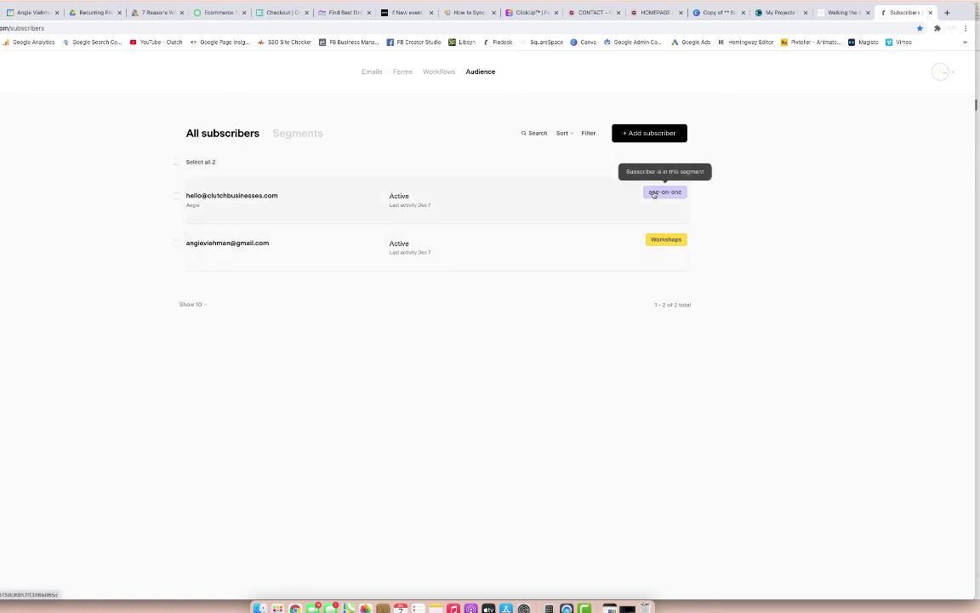
Add the Workshops segment to the subscriber who belongs to the one-on-one segment and update the subscriber's record.
left_click(228, 199)
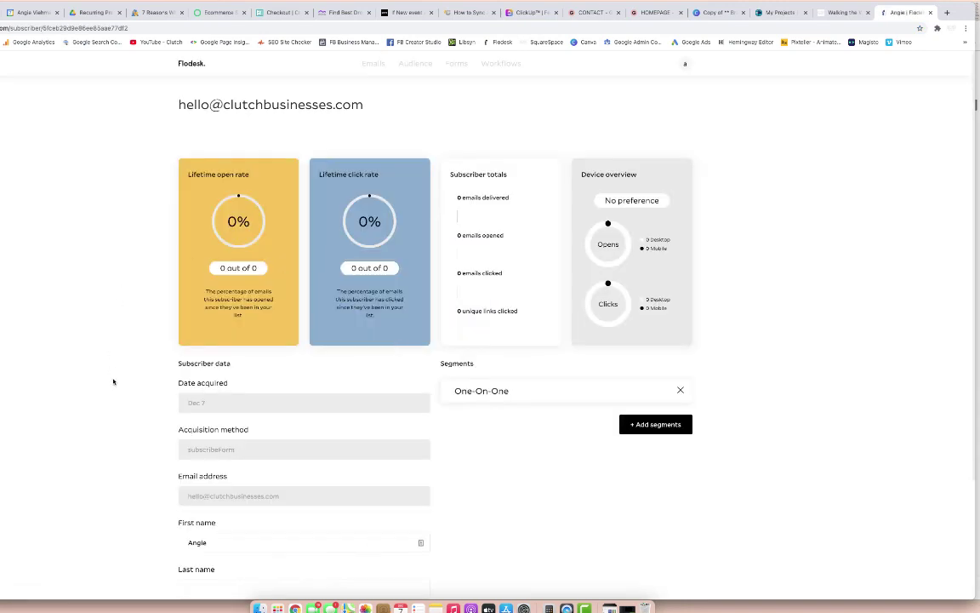
scroll(113, 381, "down", 4)
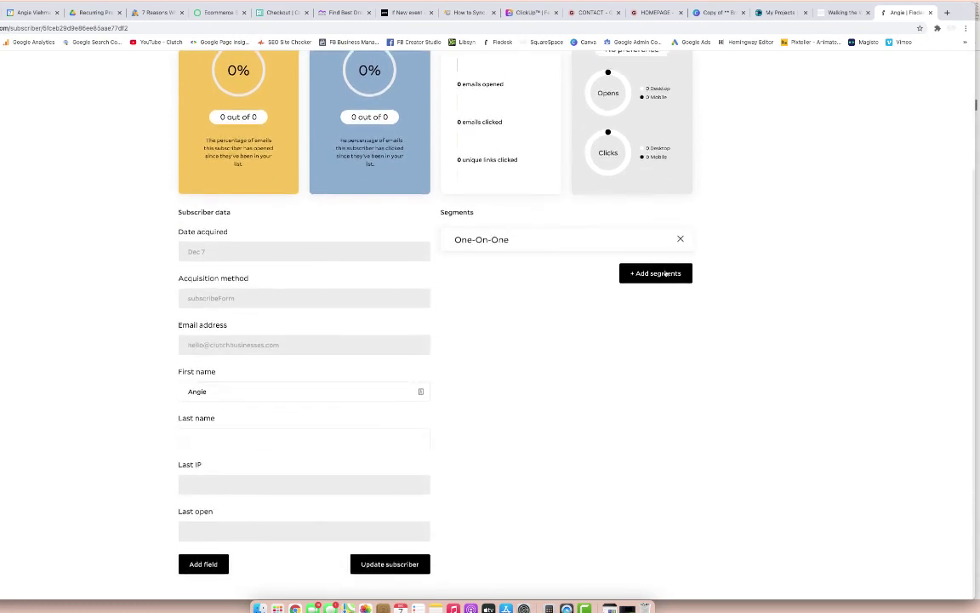
left_click(660, 273)
left_click(396, 324)
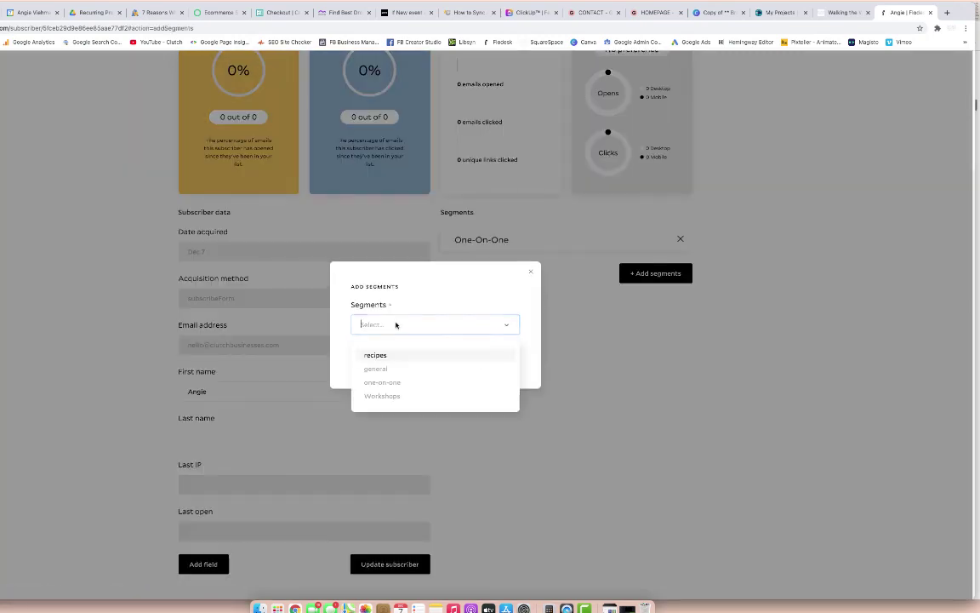
left_click(374, 396)
left_click(501, 358)
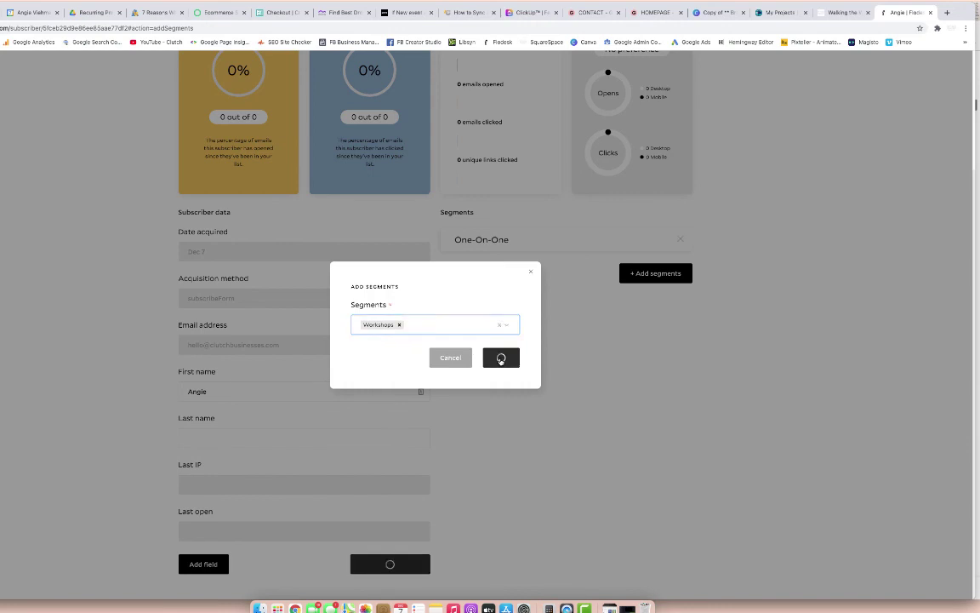
left_click(385, 564)
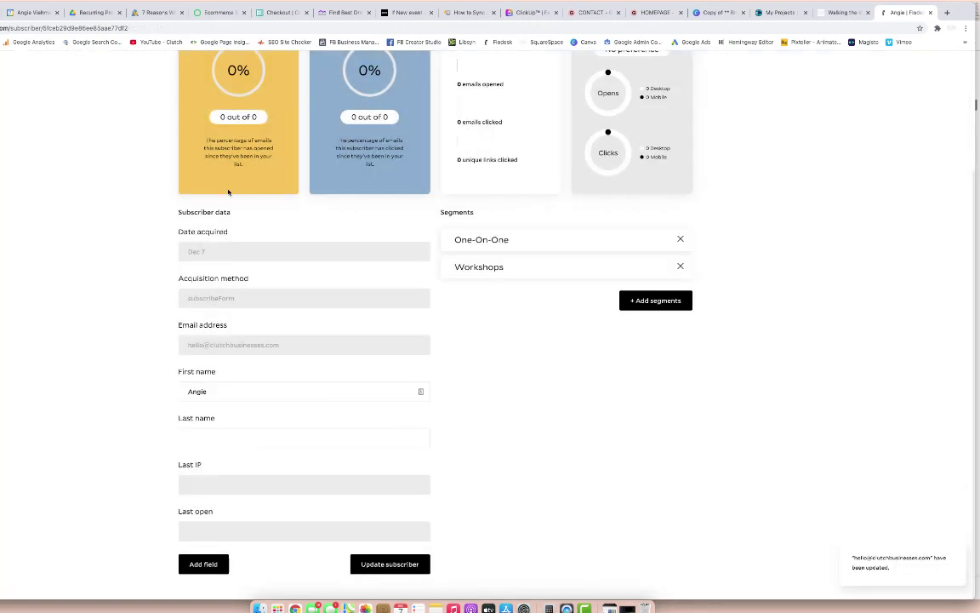
Check the segment tags in the subscriber list and return to the workflows overview.
scroll(46, 160, "up", 4)
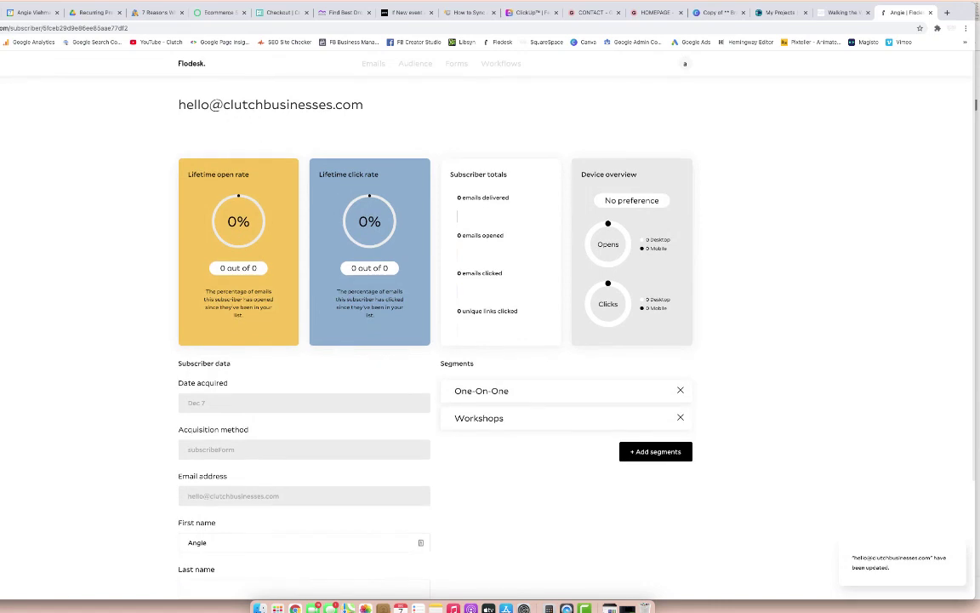
key("super+Left")
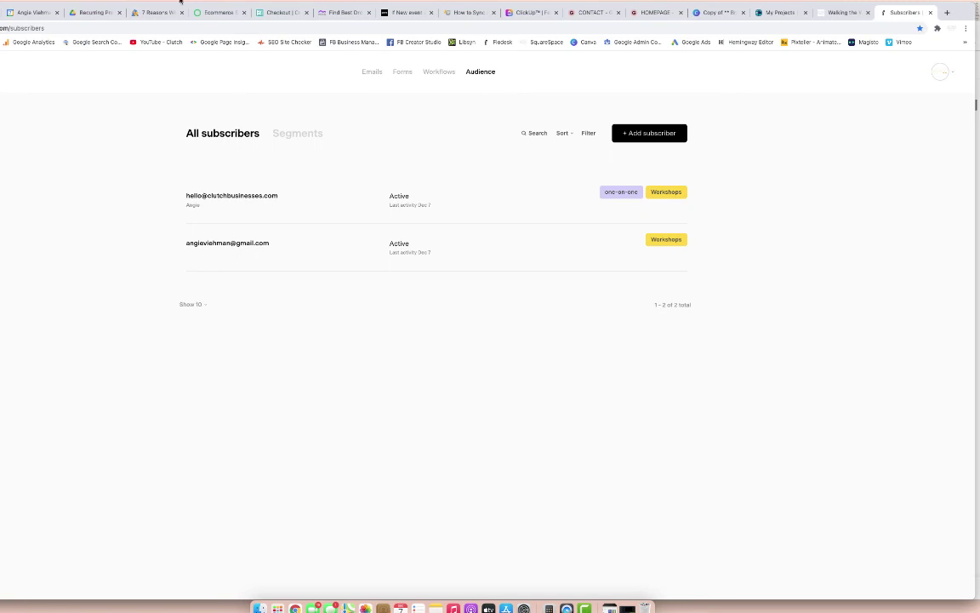
left_click(434, 73)
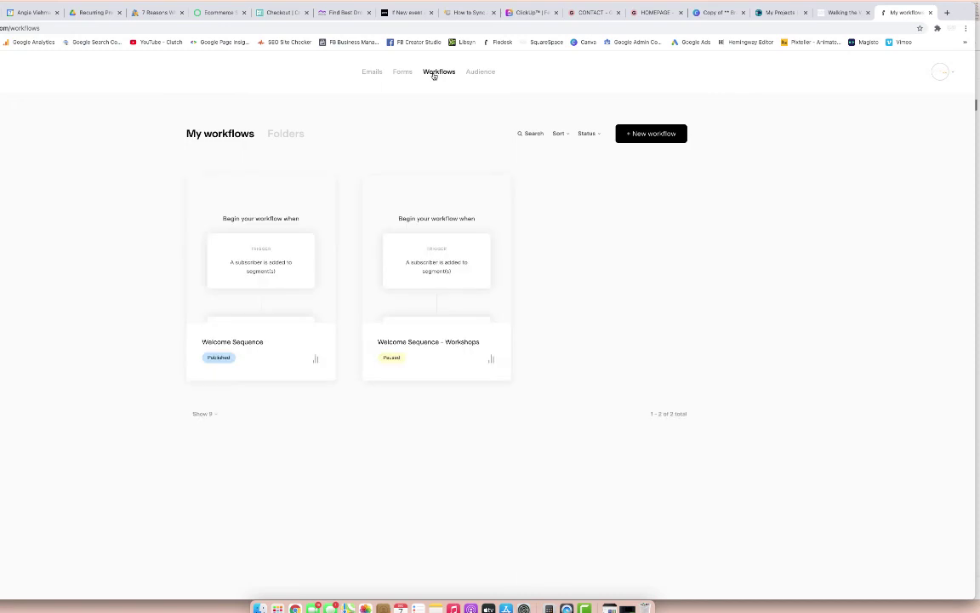